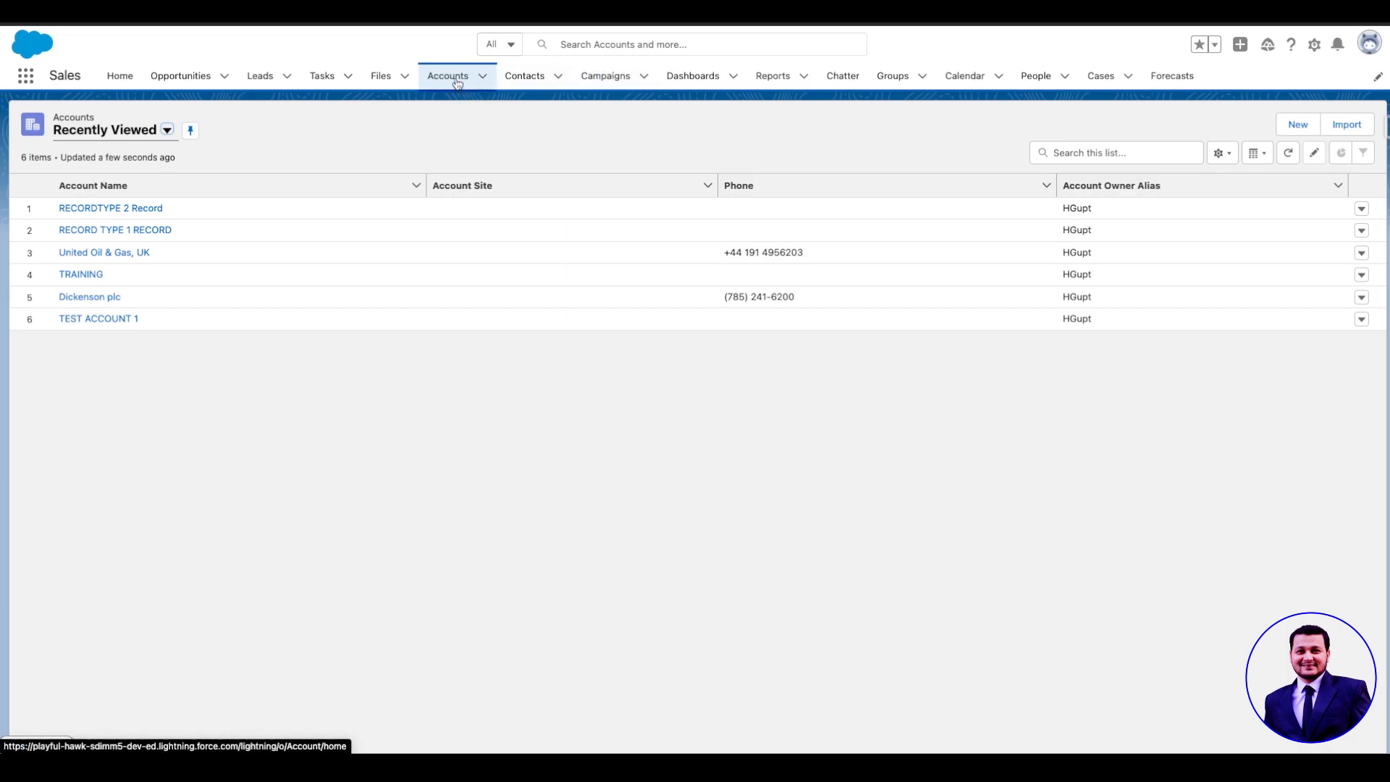
Switch the Accounts list to the All Accounts list view
{"action": "left_click", "coordinate": [167, 131]}
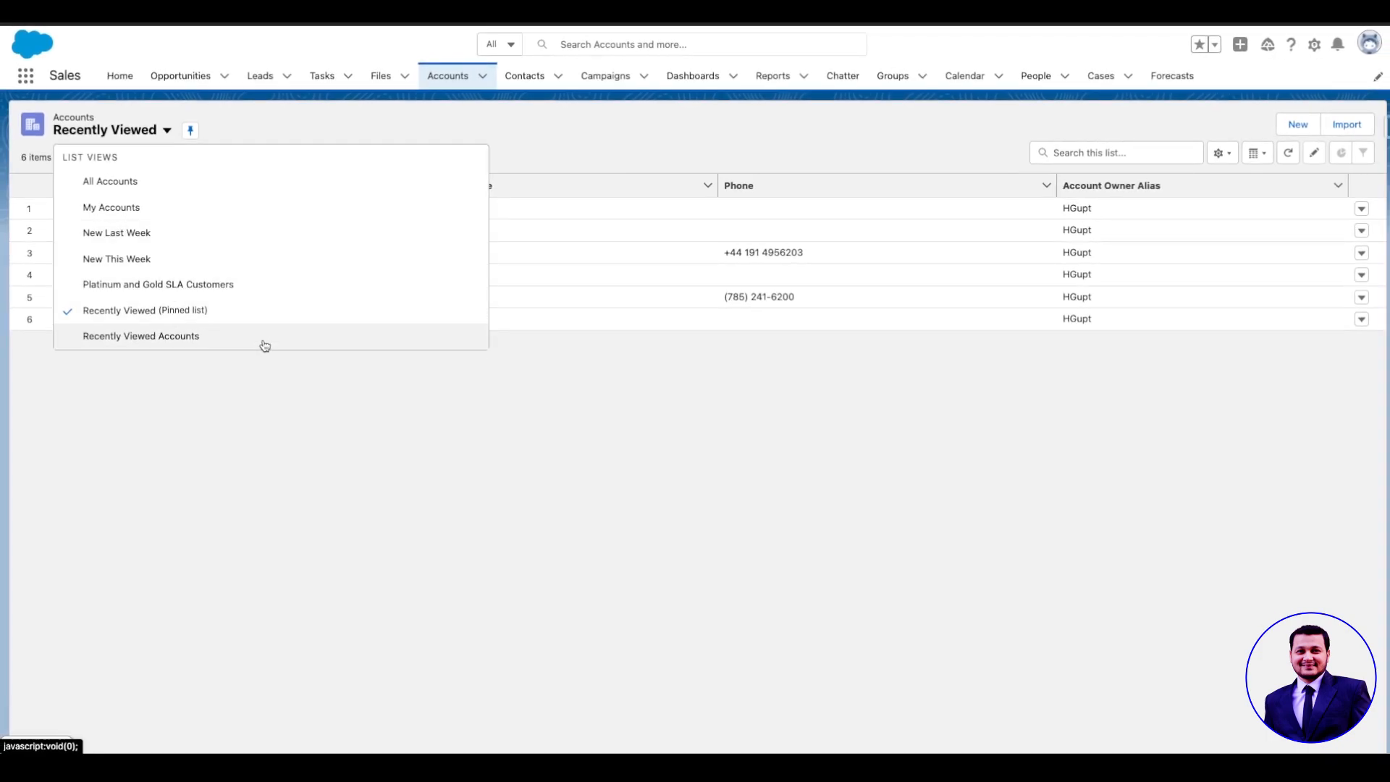
{"action": "left_click", "coordinate": [575, 155]}
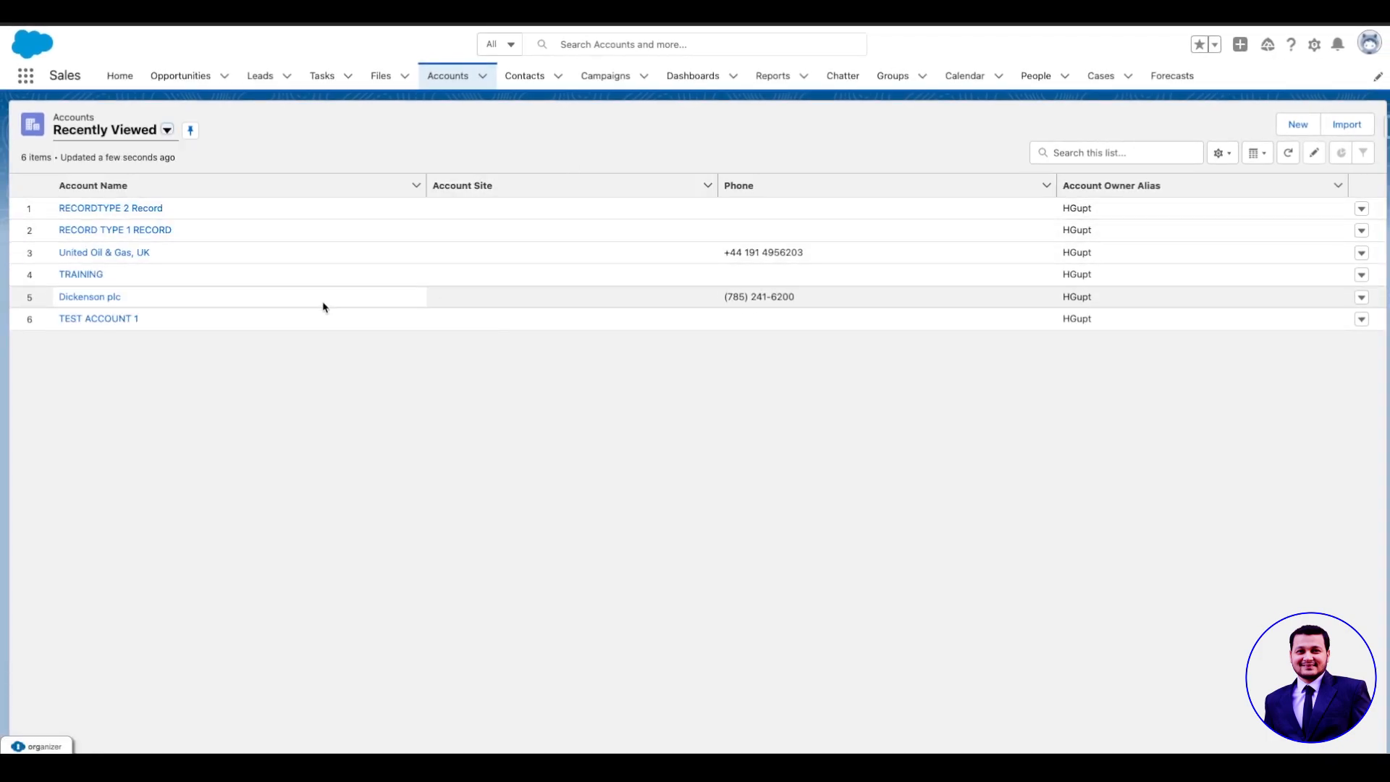
{"action": "left_click", "coordinate": [140, 131]}
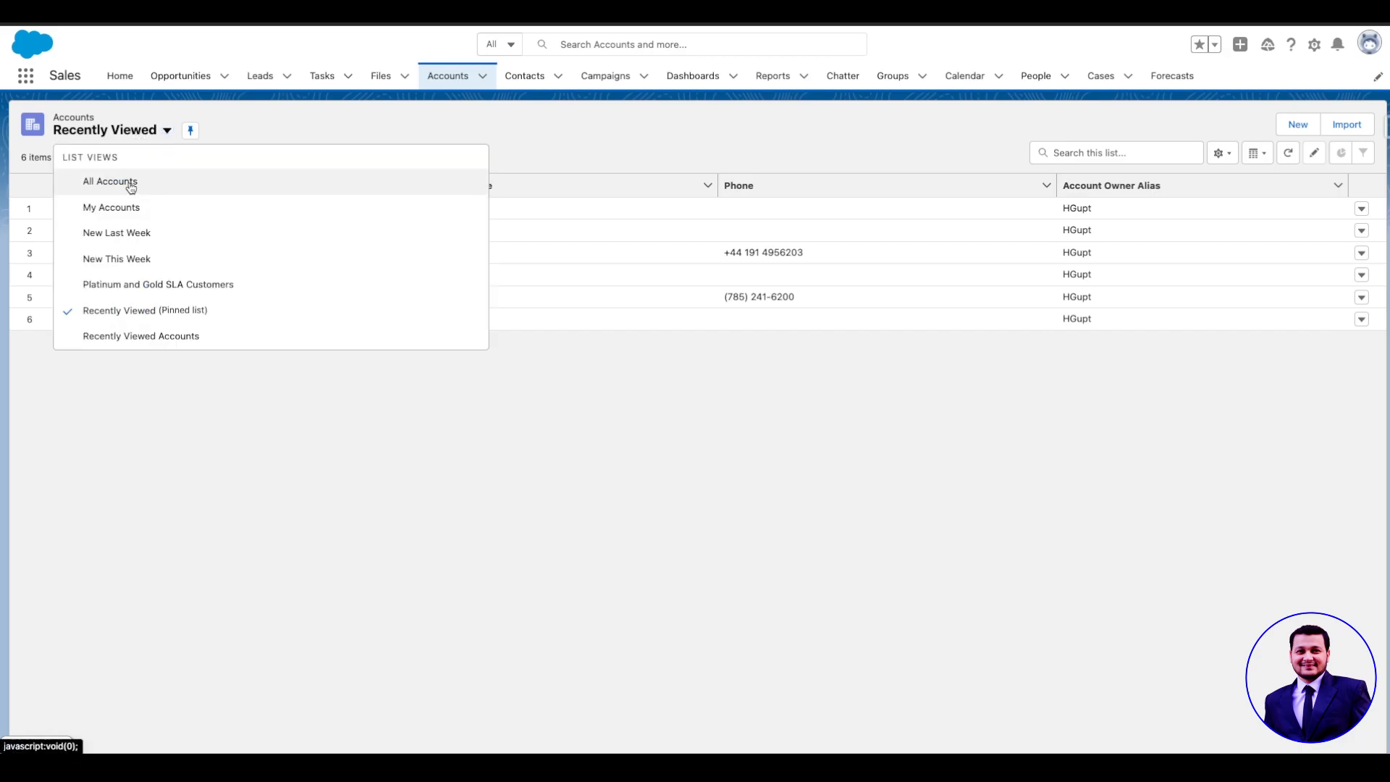
{"action": "left_click", "coordinate": [131, 187]}
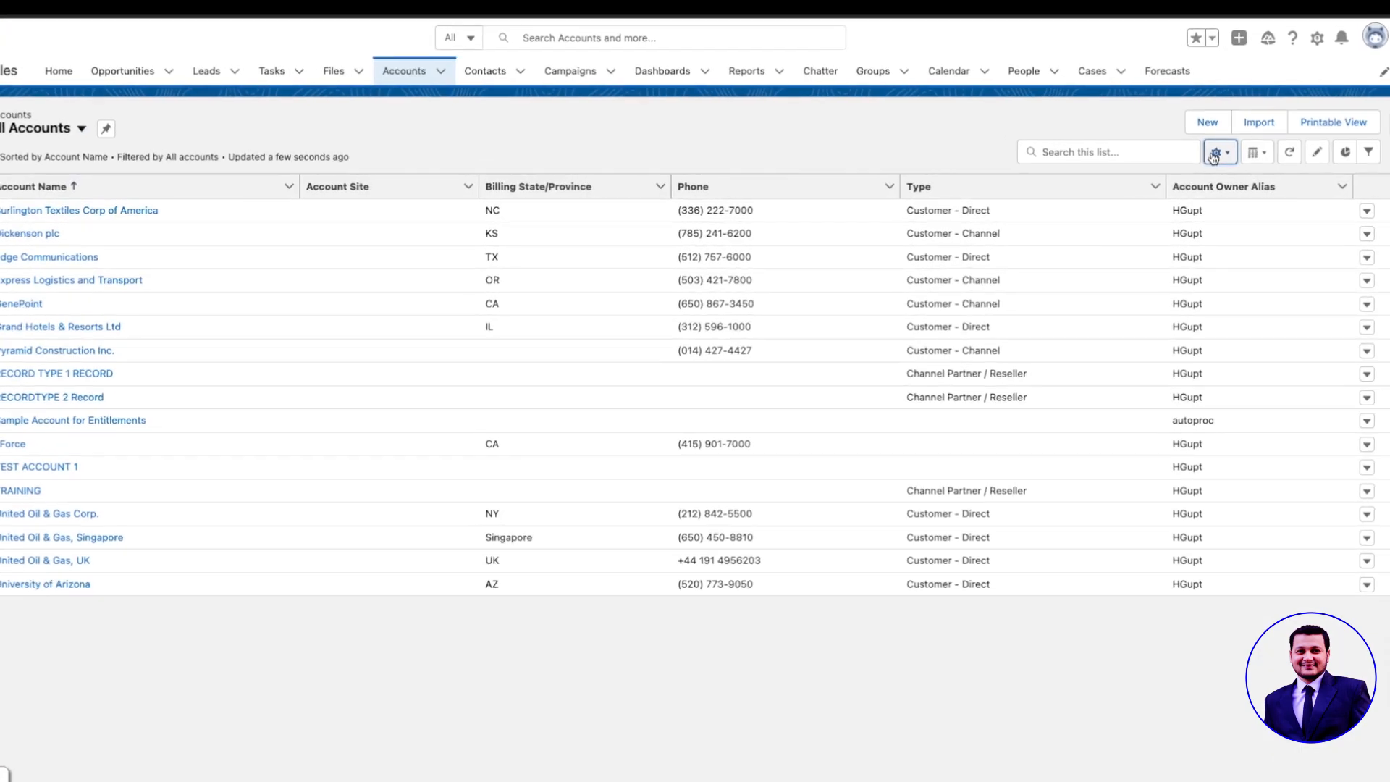
Replace the Account Site column with Account Source in the All Accounts displayed fields and save the selection
{"action": "left_click", "coordinate": [1215, 154]}
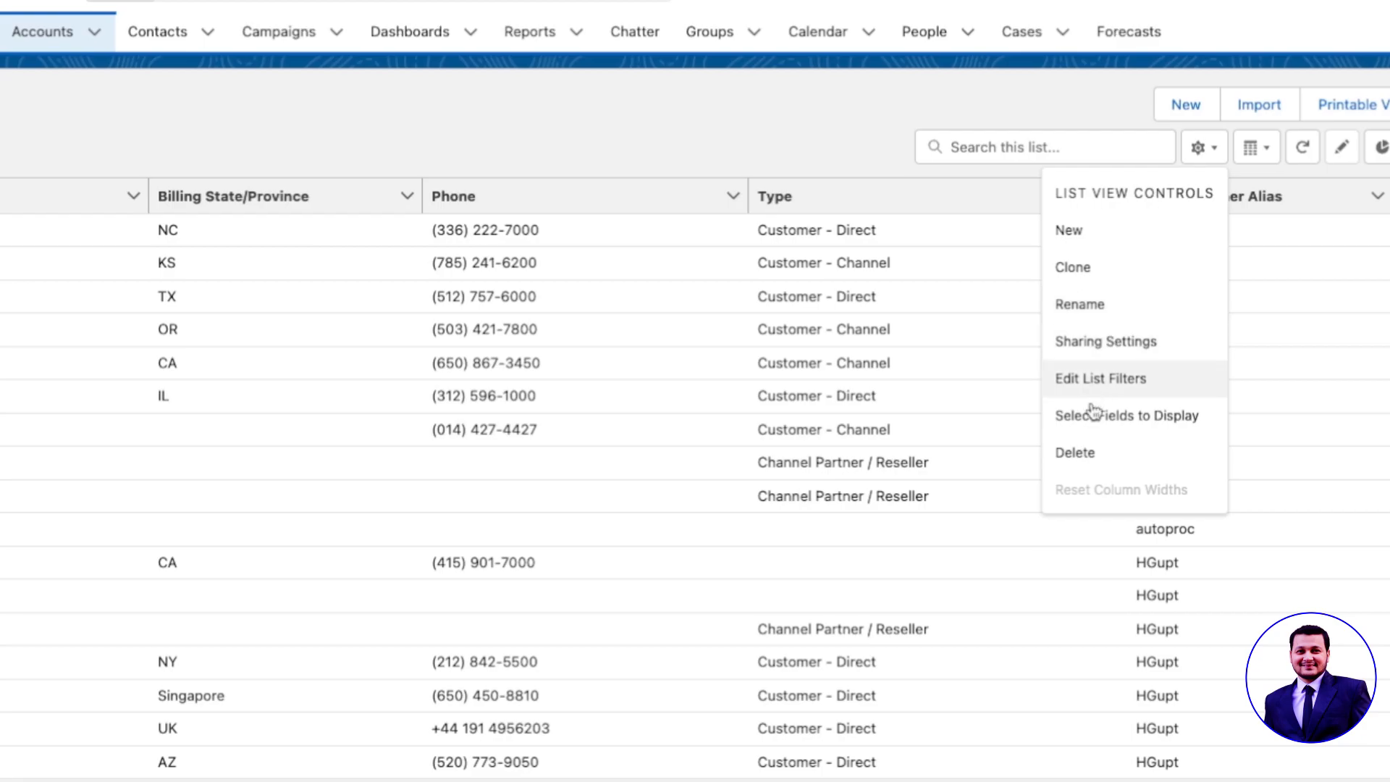
{"action": "left_click", "coordinate": [1128, 415]}
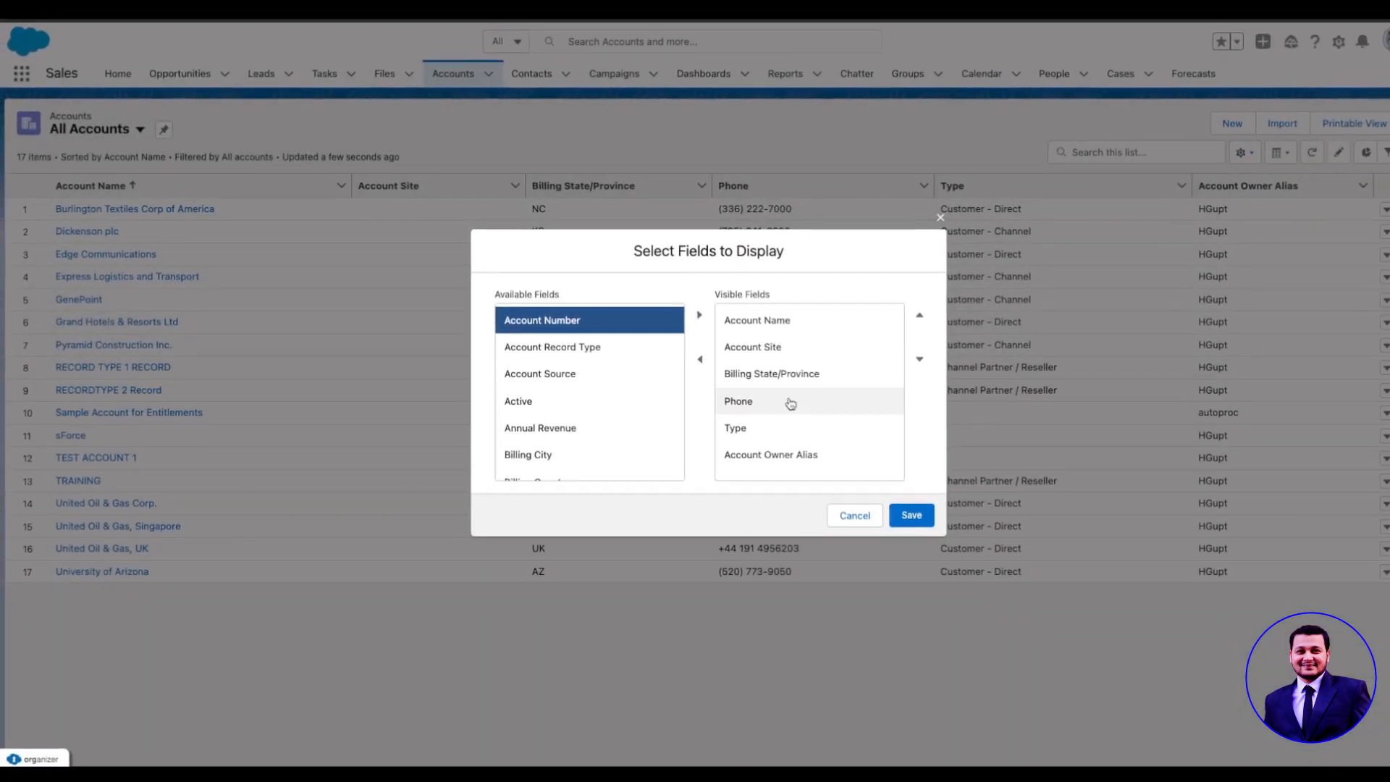
{"action": "left_click", "coordinate": [764, 347]}
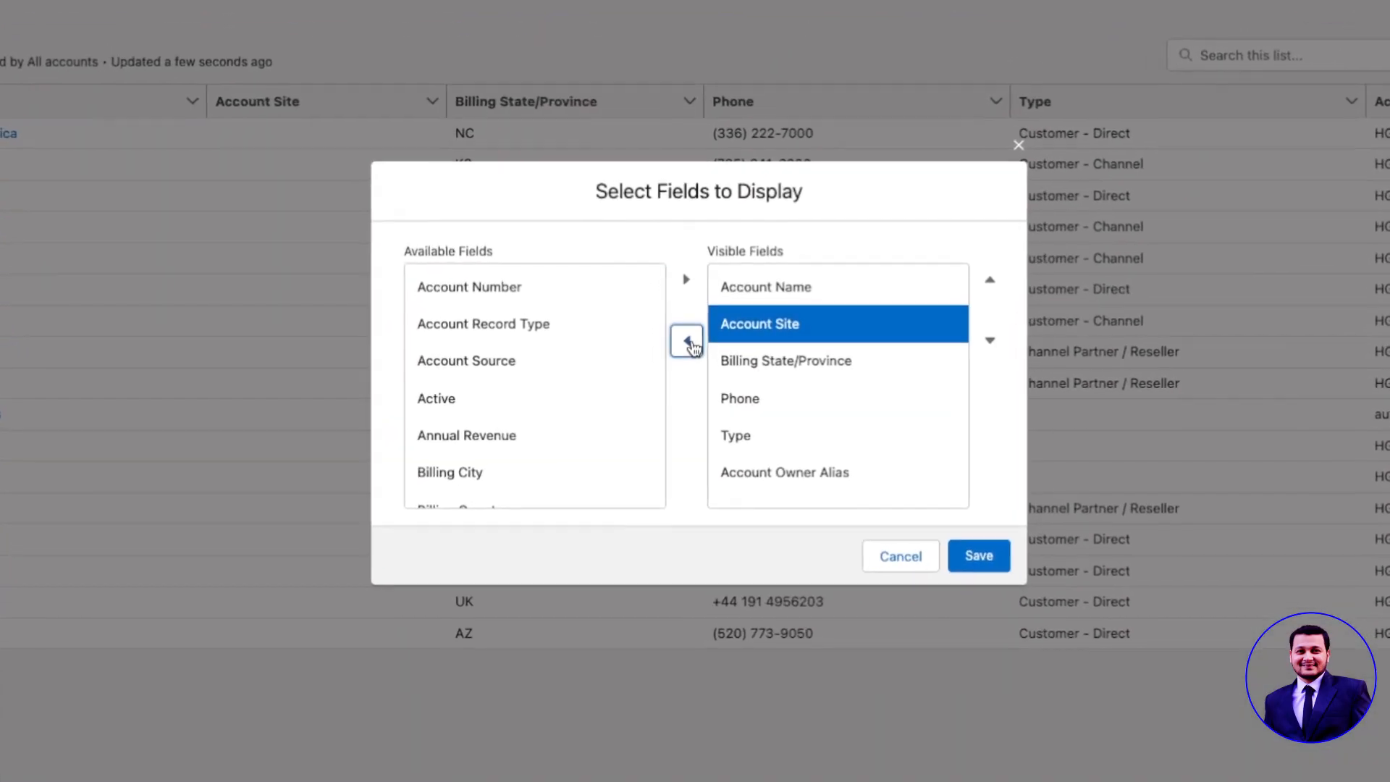
{"action": "left_click", "coordinate": [693, 347]}
{"action": "left_click", "coordinate": [500, 396]}
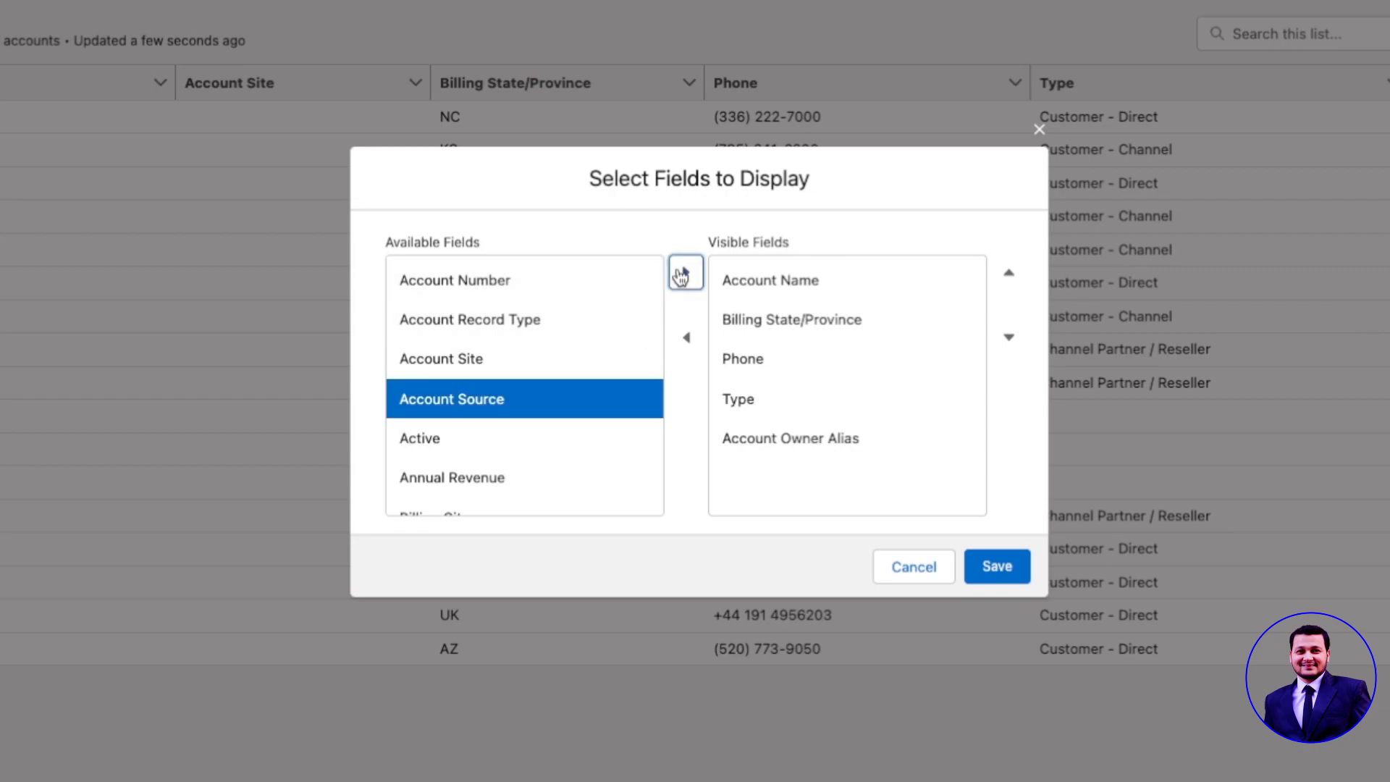
{"action": "left_click", "coordinate": [684, 273]}
{"action": "left_click", "coordinate": [1023, 579]}
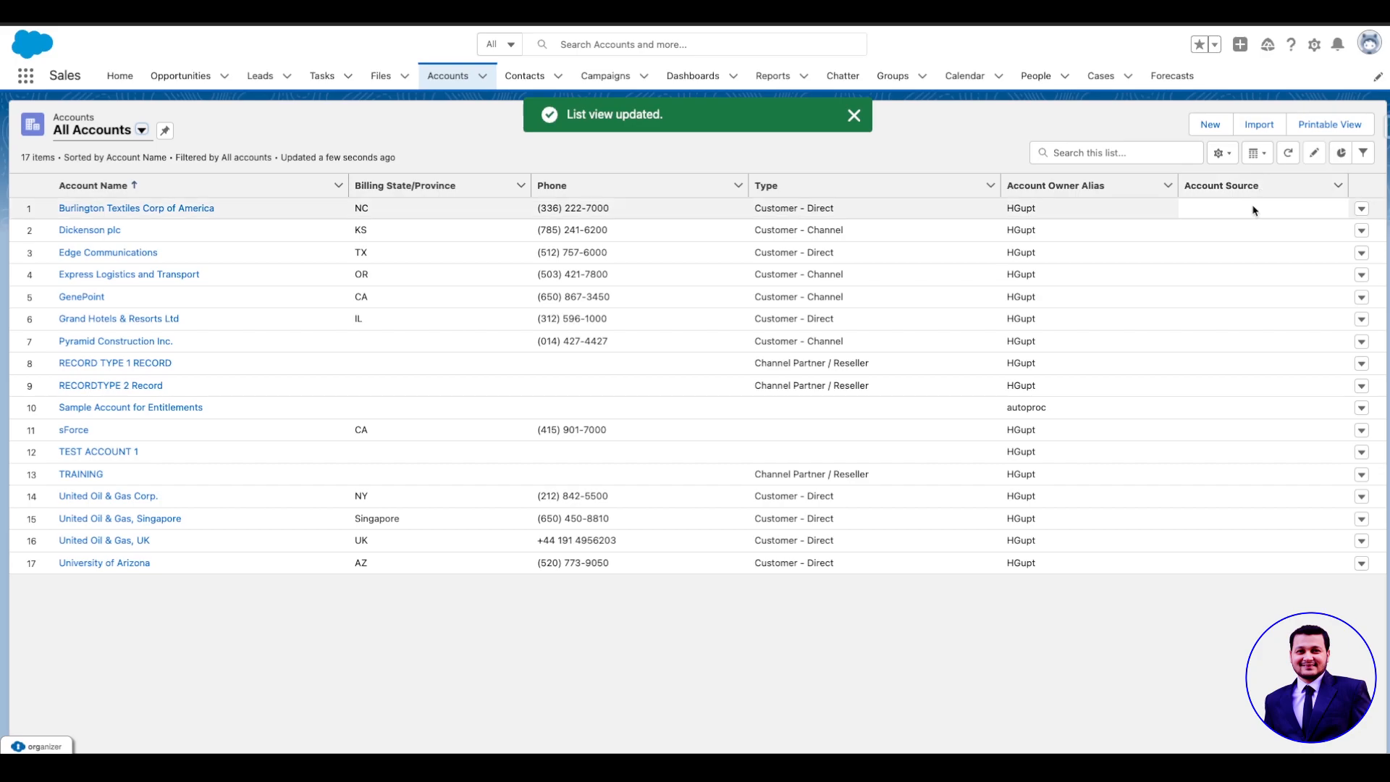
Move Account Source to the first position among the visible fields of the All Accounts view and save
{"action": "left_click", "coordinate": [1222, 153]}
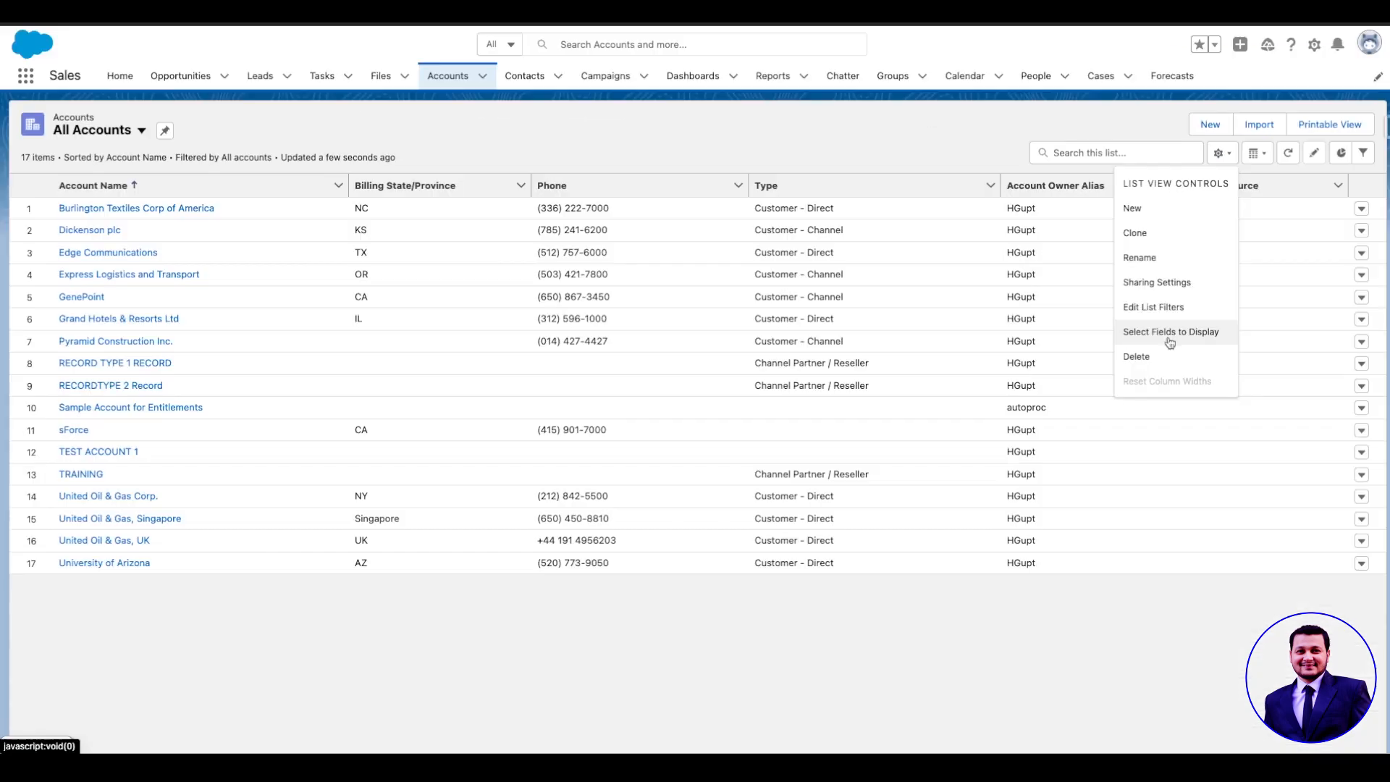
{"action": "left_click", "coordinate": [1170, 332]}
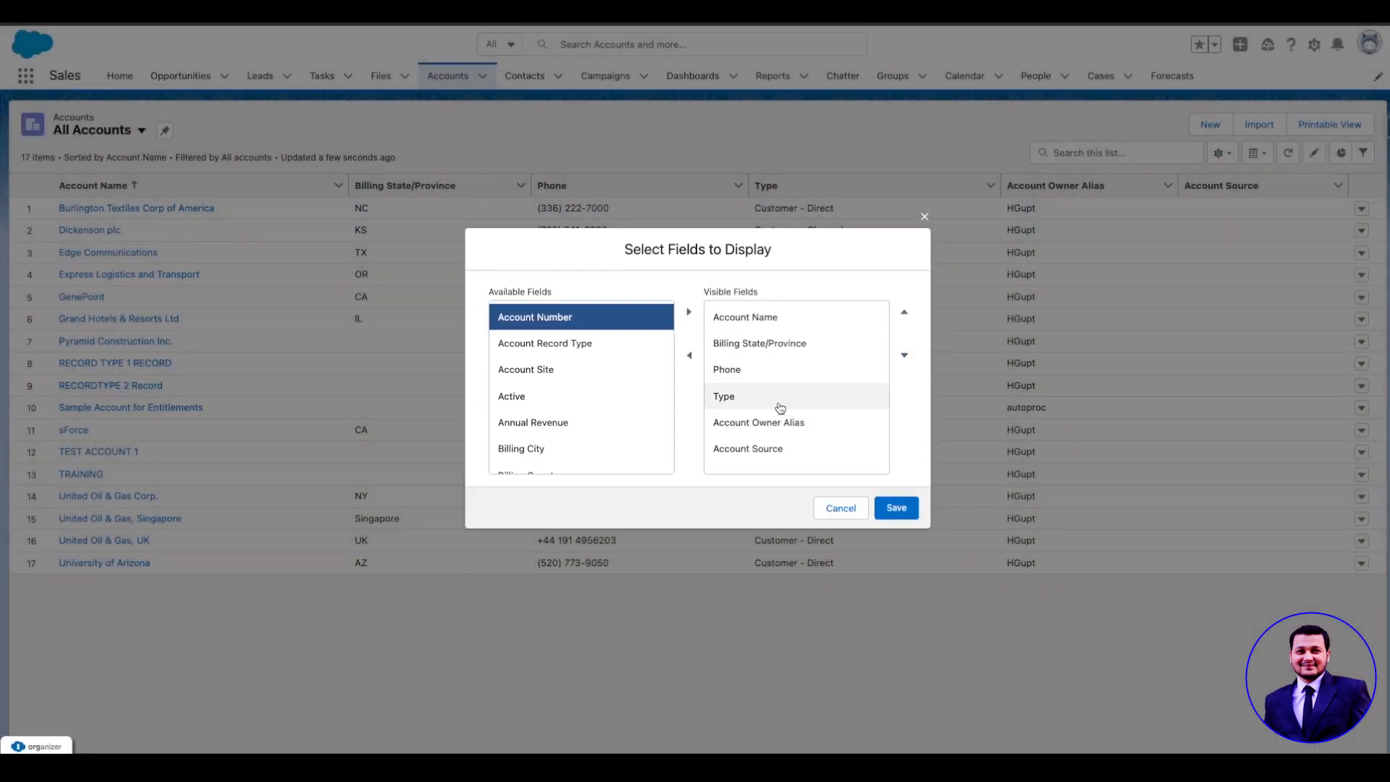
{"action": "left_click", "coordinate": [774, 449]}
{"action": "left_click", "coordinate": [904, 312]}
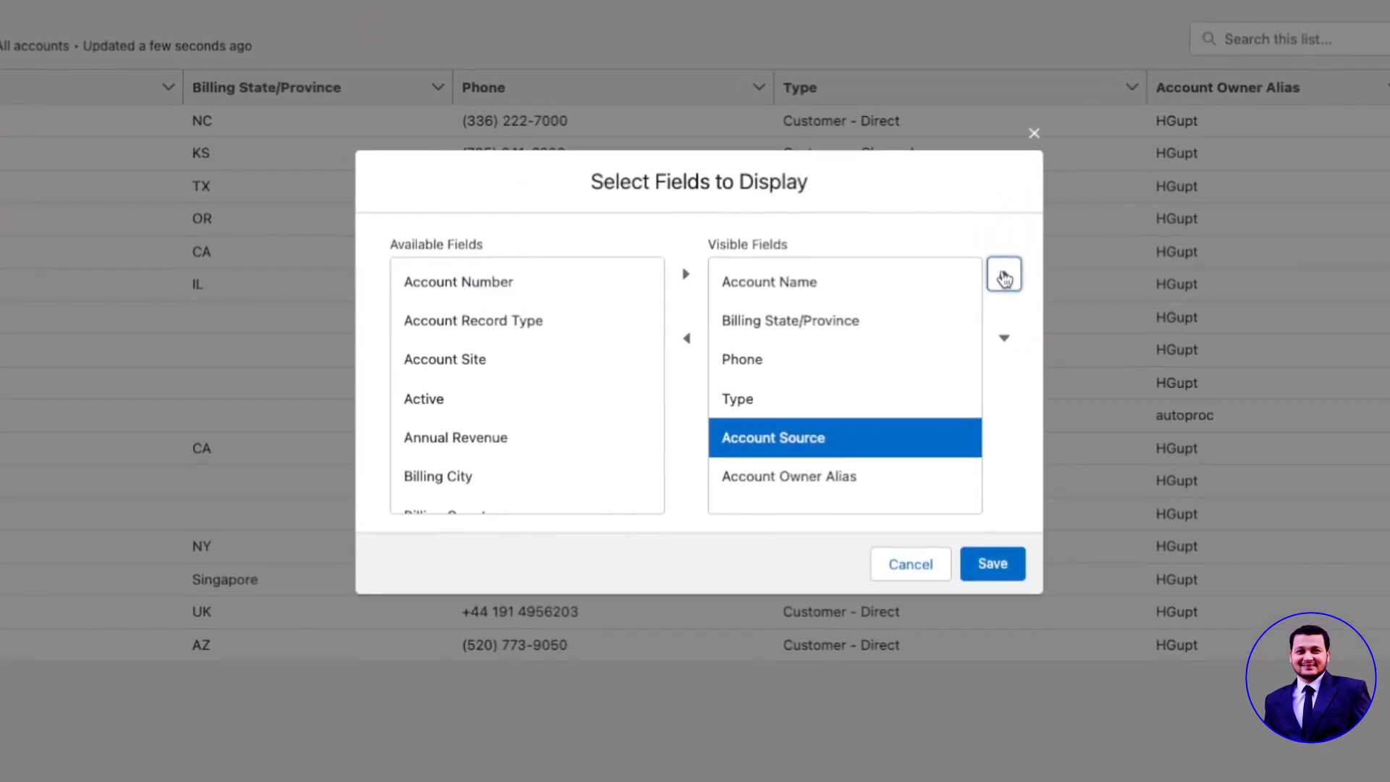
{"action": "left_click", "coordinate": [1003, 277]}
{"action": "left_click", "coordinate": [1003, 277]}
{"action": "left_click", "coordinate": [1018, 578]}
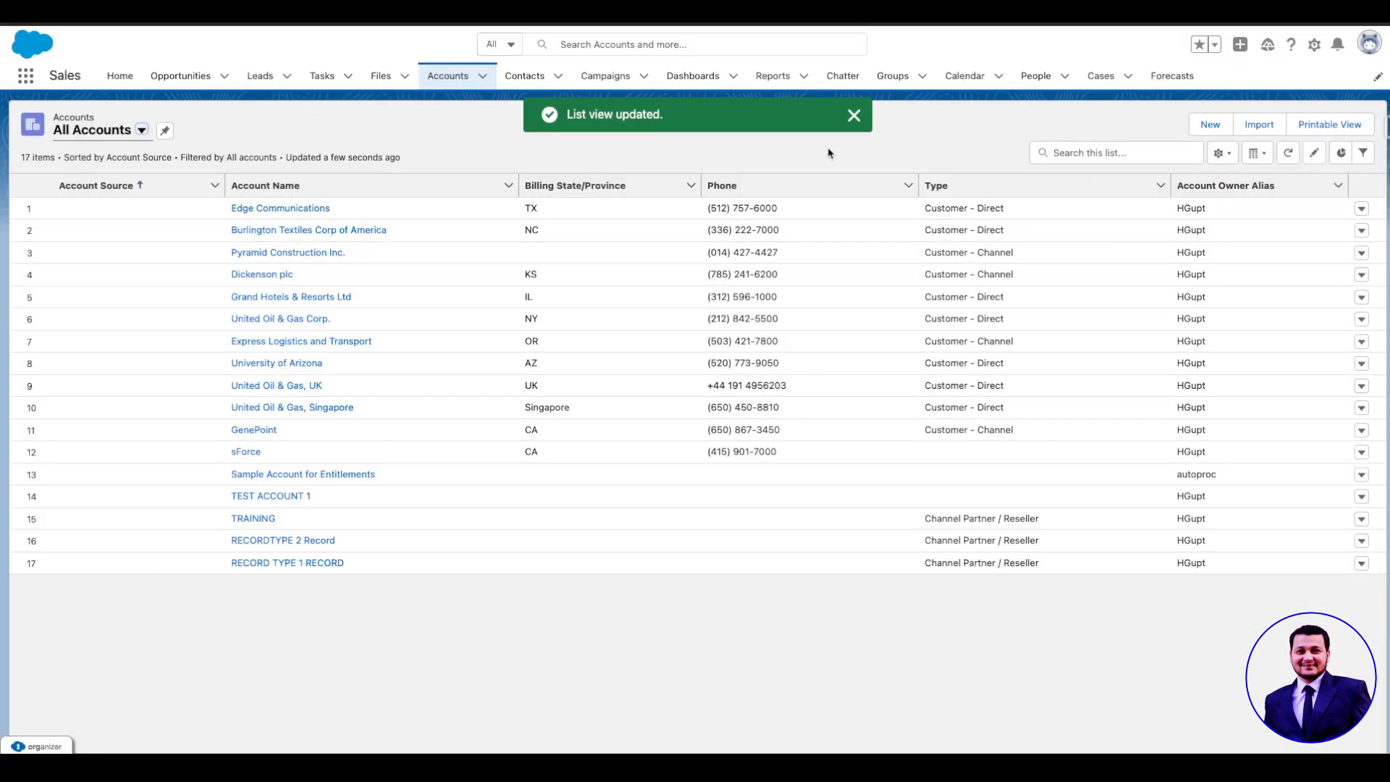
Add a new filter to the All Accounts view based on the Created Date field
{"action": "left_click", "coordinate": [1222, 153]}
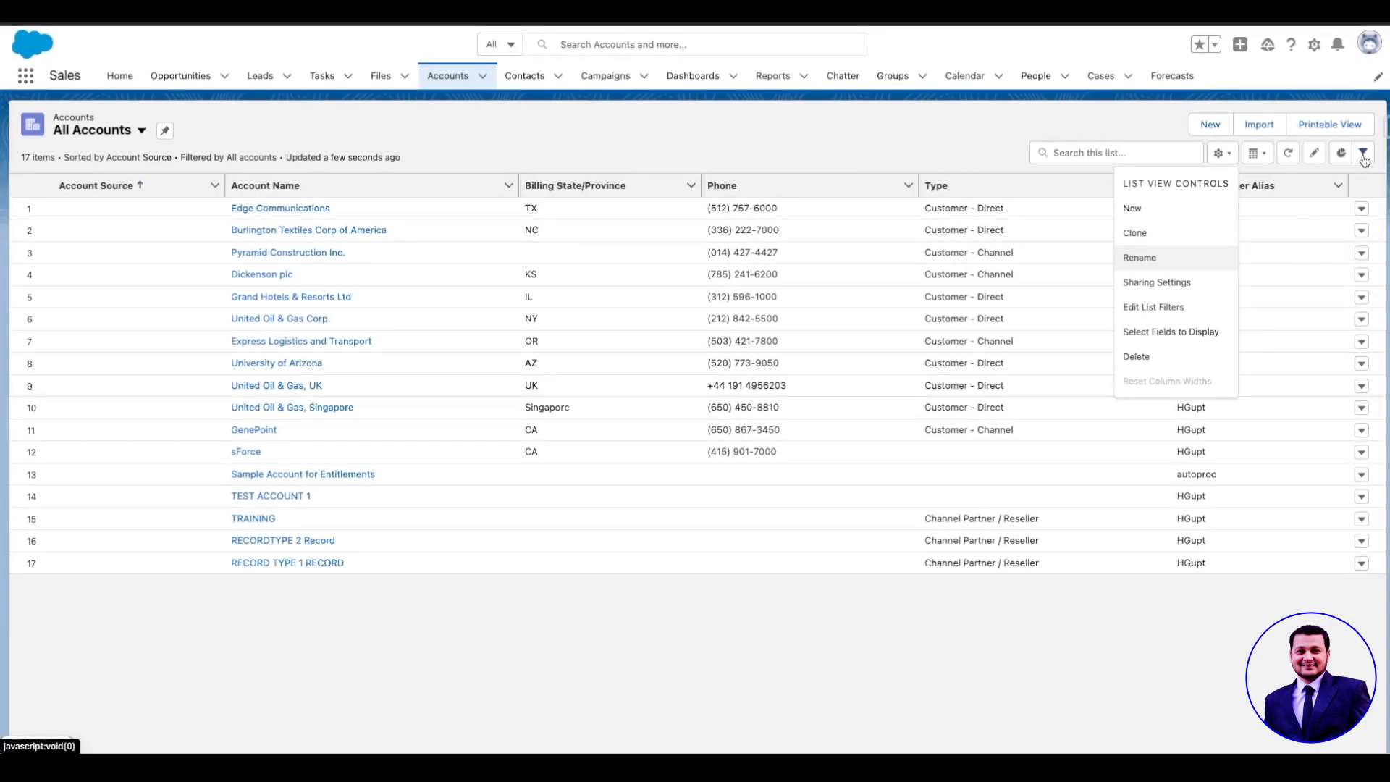
{"action": "left_click", "coordinate": [1364, 154]}
{"action": "left_click", "coordinate": [1193, 282]}
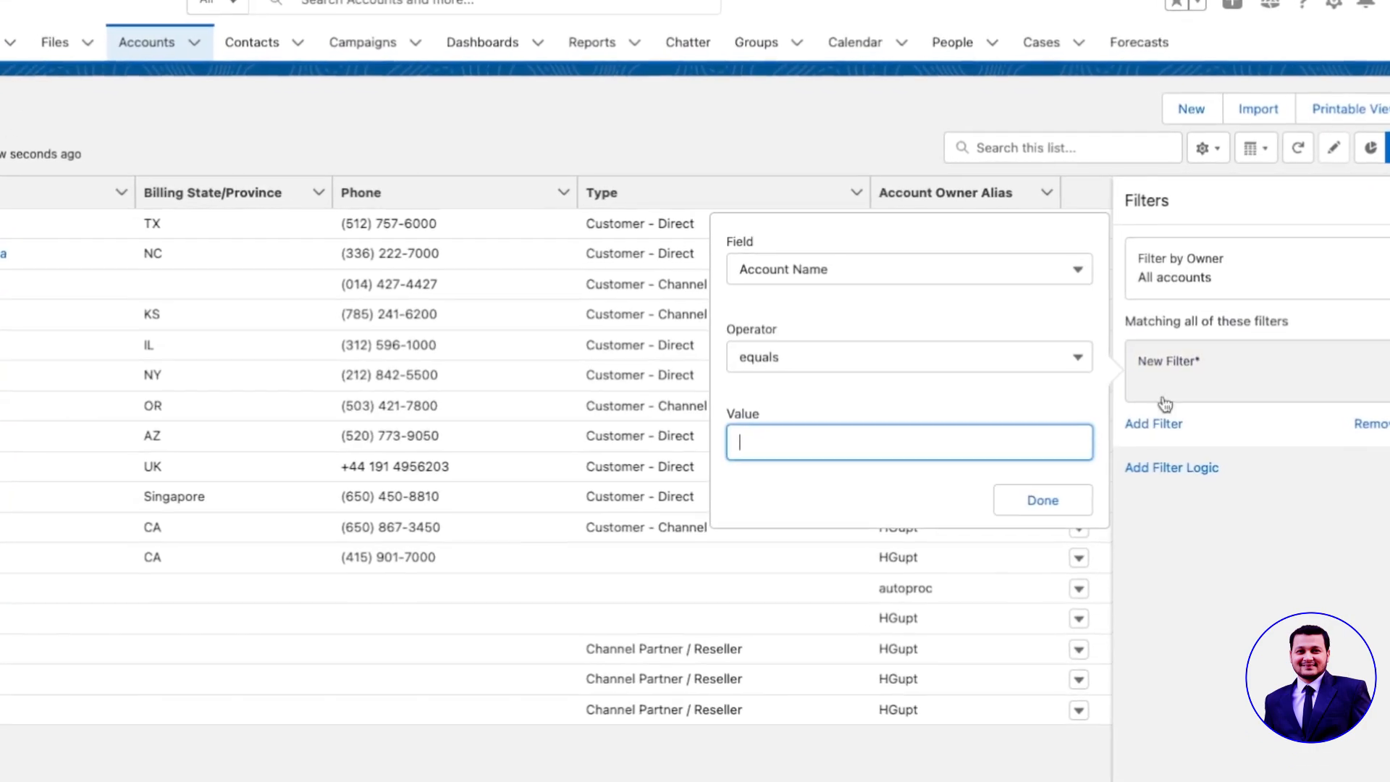
{"action": "left_click", "coordinate": [854, 286]}
{"action": "scroll", "coordinate": [849, 488], "scroll_direction": "down", "scroll_amount": 8}
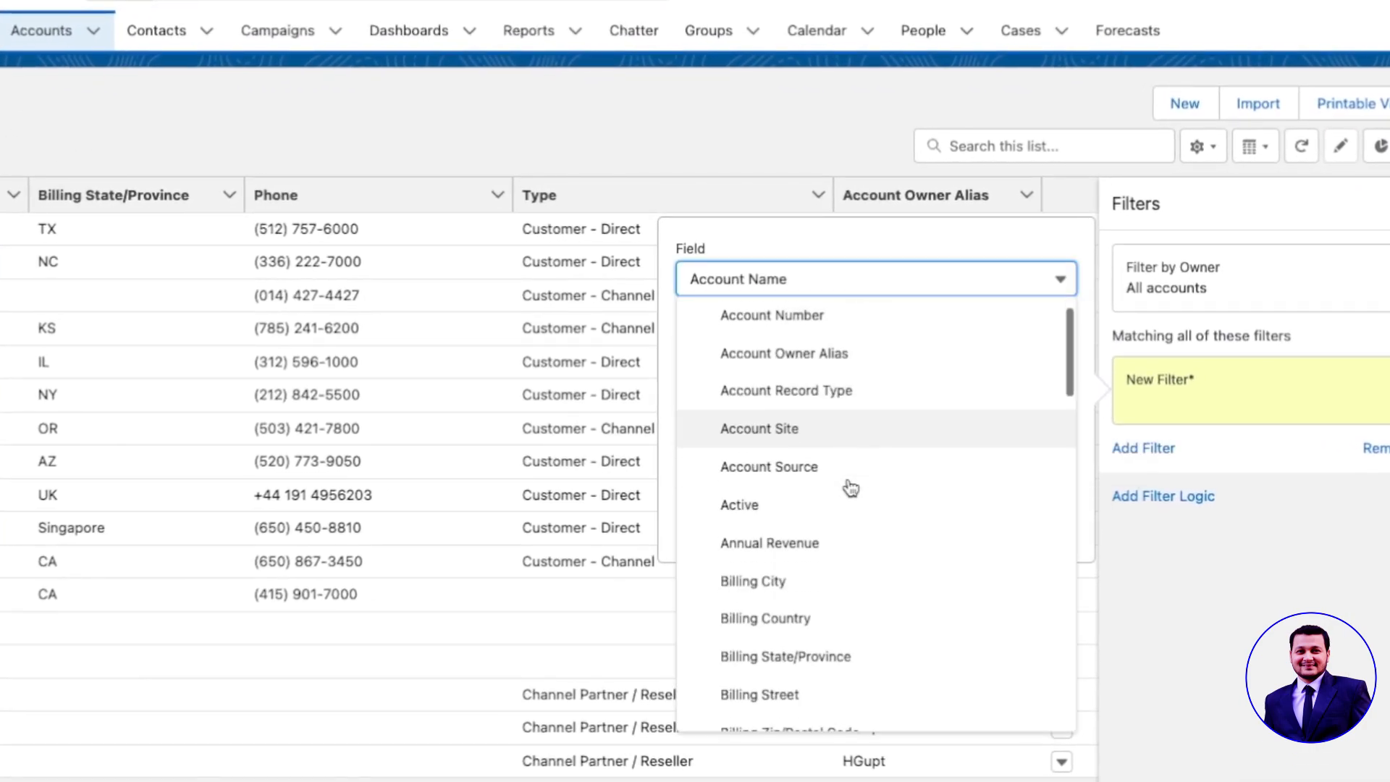
{"action": "scroll", "coordinate": [851, 487], "scroll_direction": "down", "scroll_amount": 2}
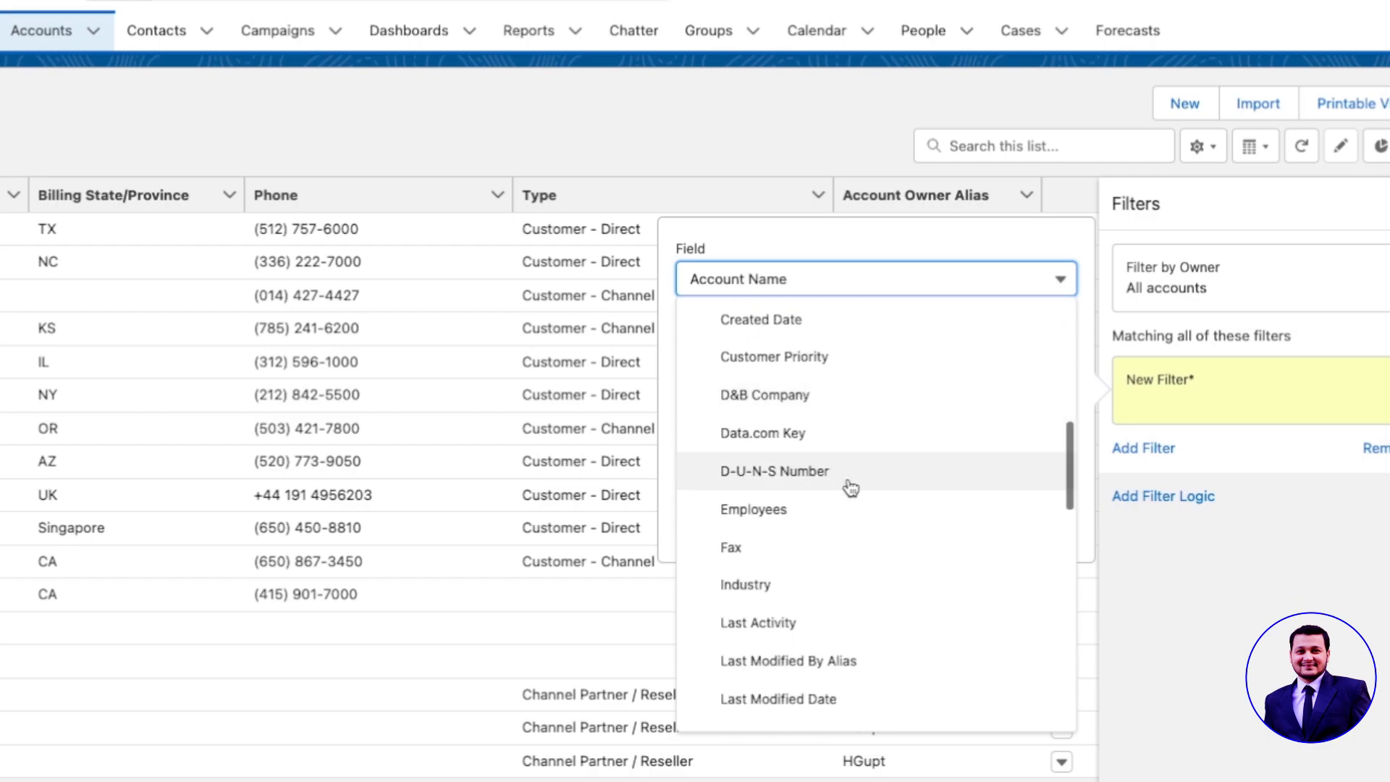
{"action": "scroll", "coordinate": [851, 487], "scroll_direction": "up", "scroll_amount": 1}
{"action": "left_click", "coordinate": [813, 362]}
Set the Created Date filter to greater than 01/04/2022 and save the list view
{"action": "left_click", "coordinate": [786, 464]}
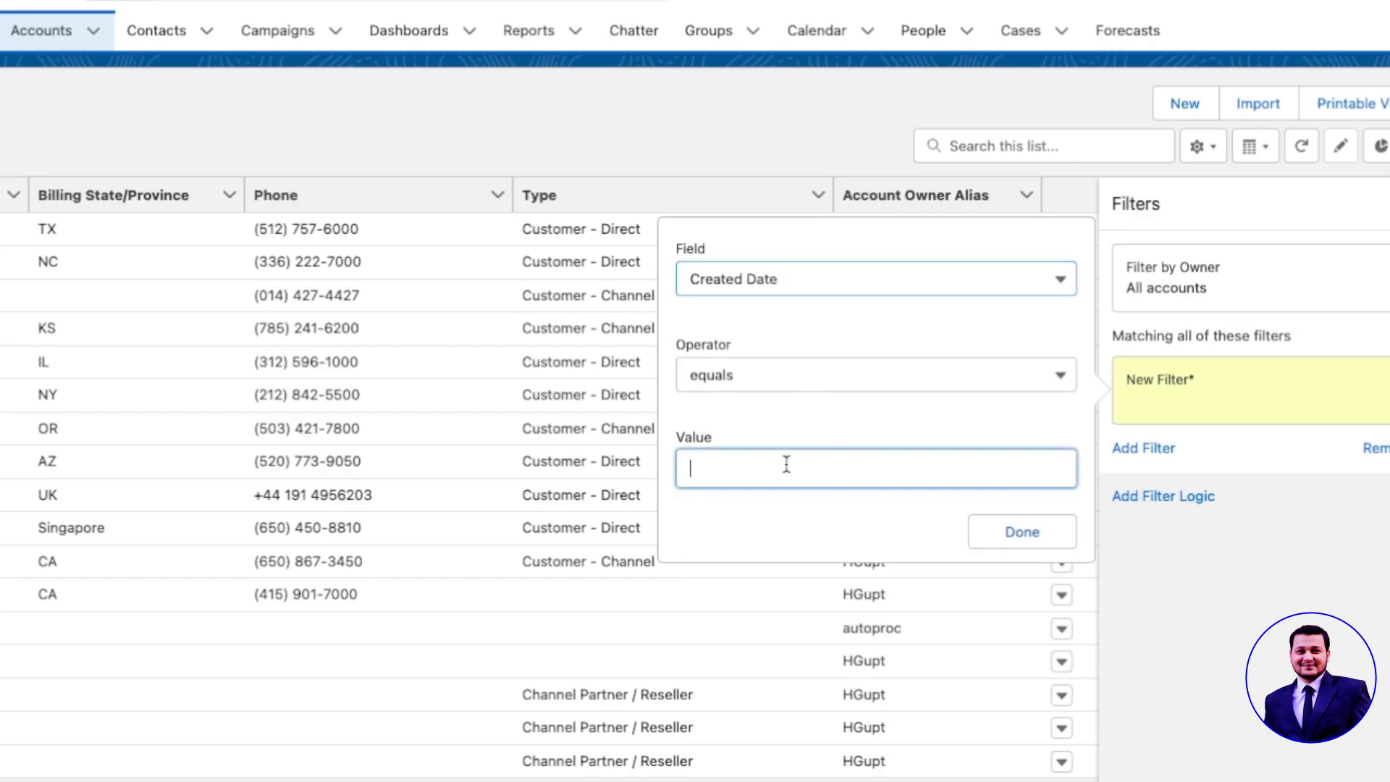
{"action": "left_click", "coordinate": [771, 389]}
{"action": "left_click", "coordinate": [746, 530]}
{"action": "left_click", "coordinate": [738, 476]}
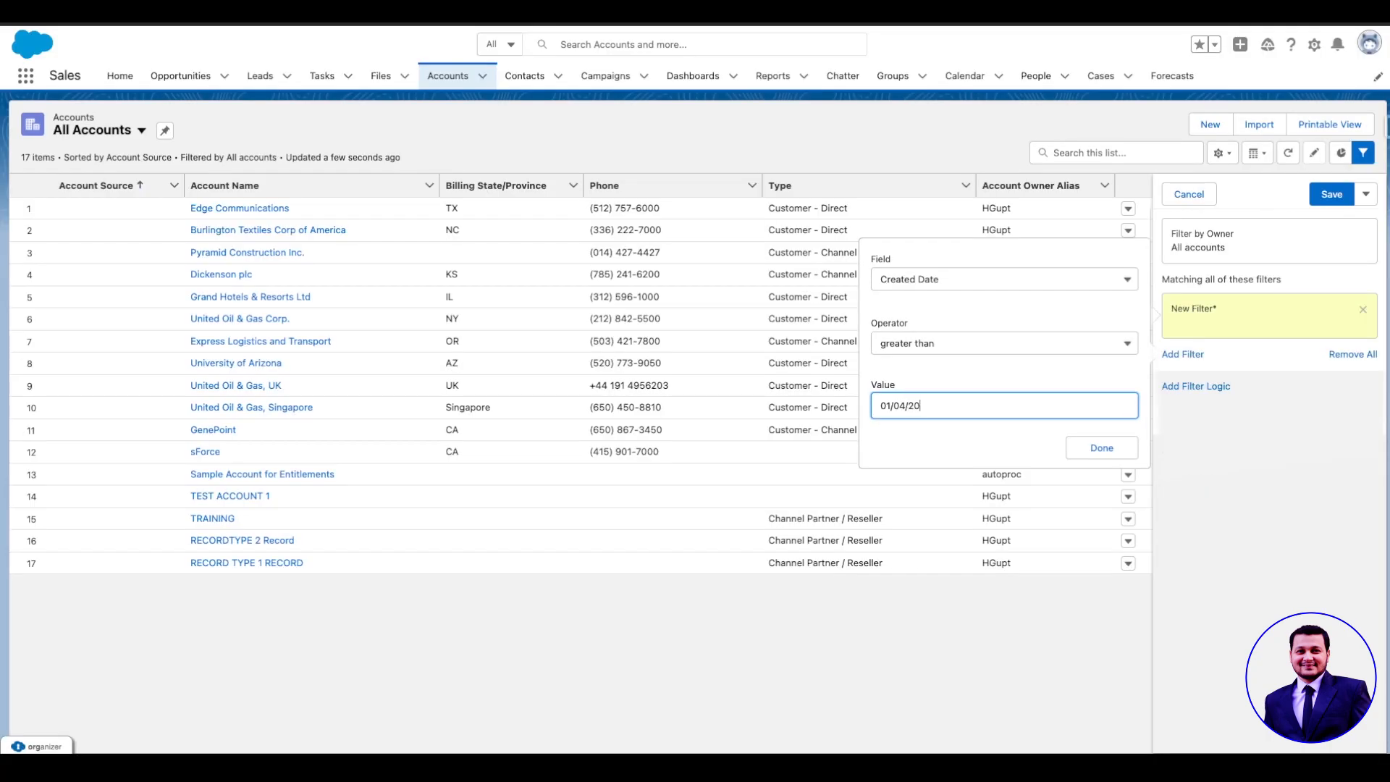
{"action": "left_click", "coordinate": [1102, 448]}
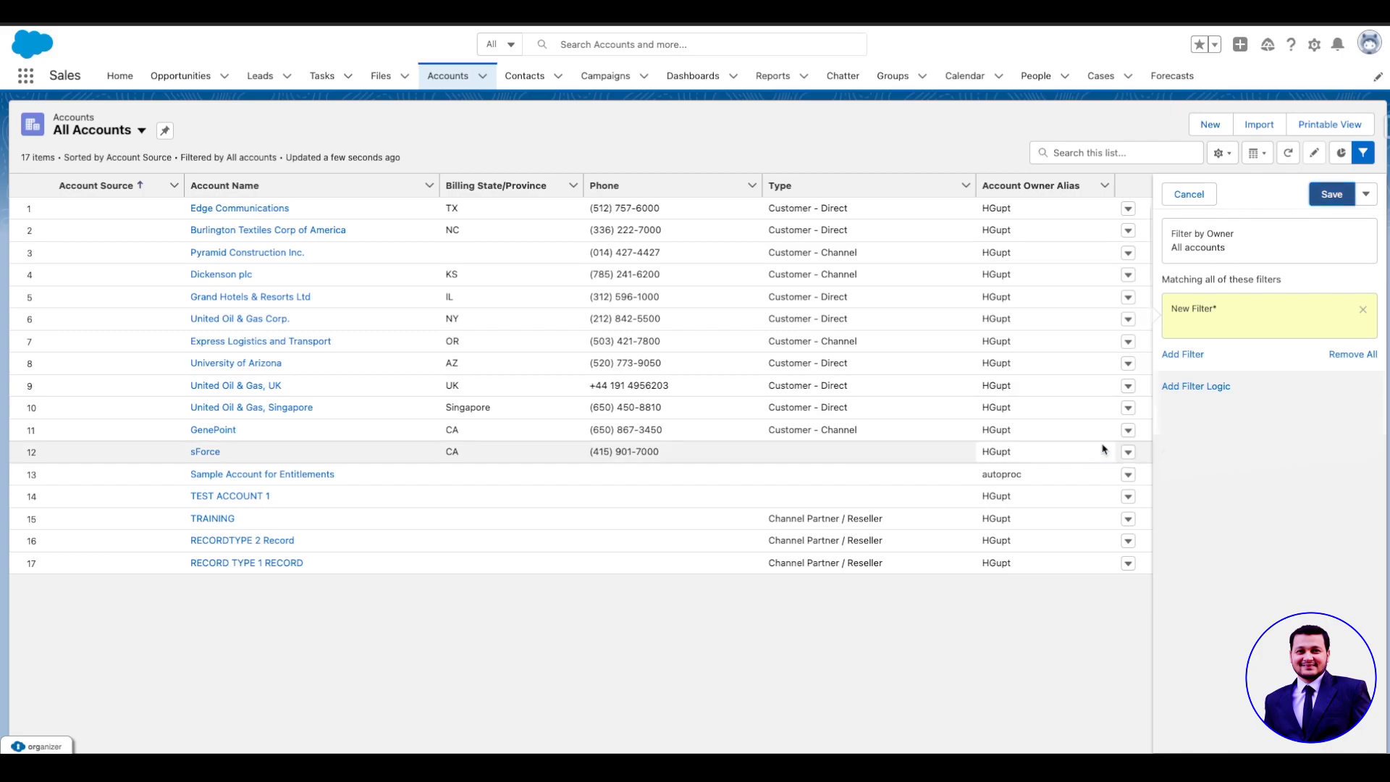
{"action": "left_click", "coordinate": [1322, 194]}
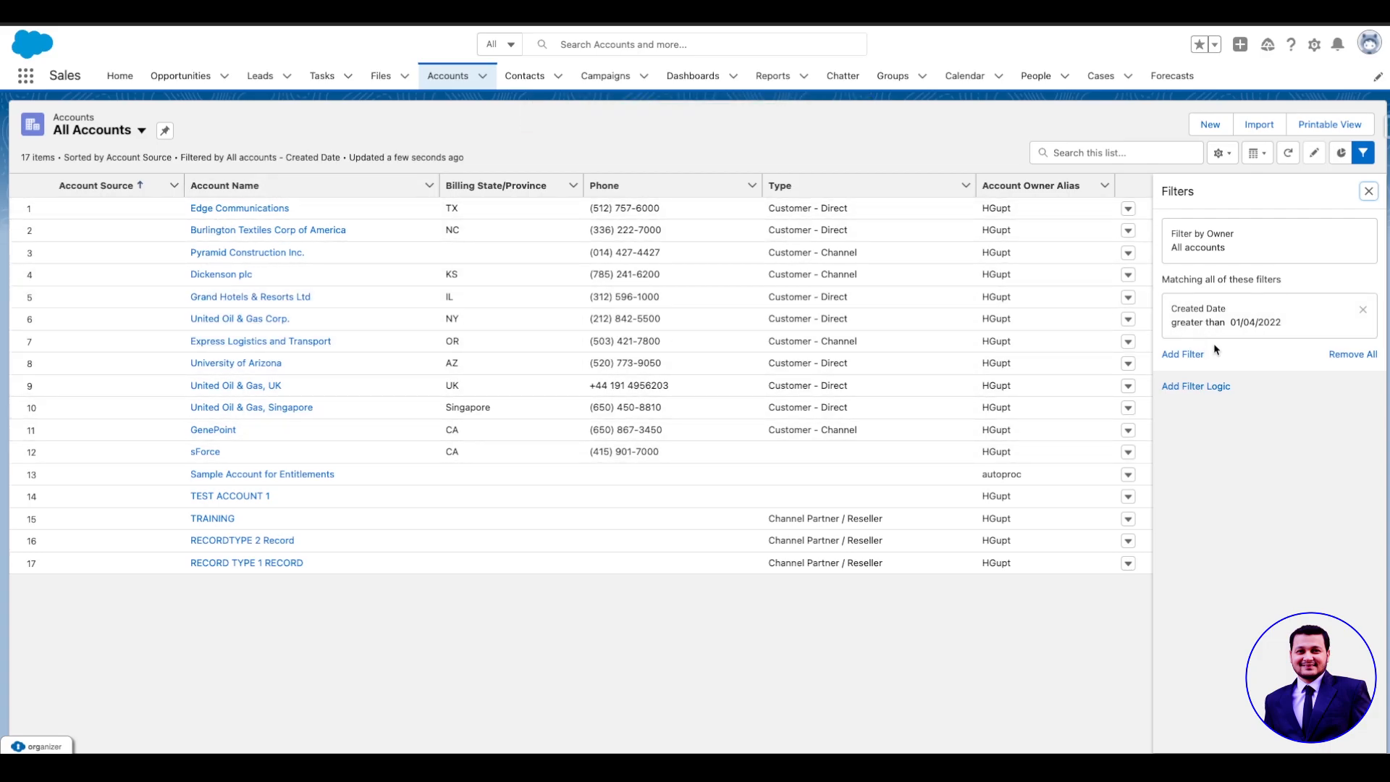
Change the Created Date filter value to 01/05/2022 and save the list view
{"action": "left_click", "coordinate": [1217, 322]}
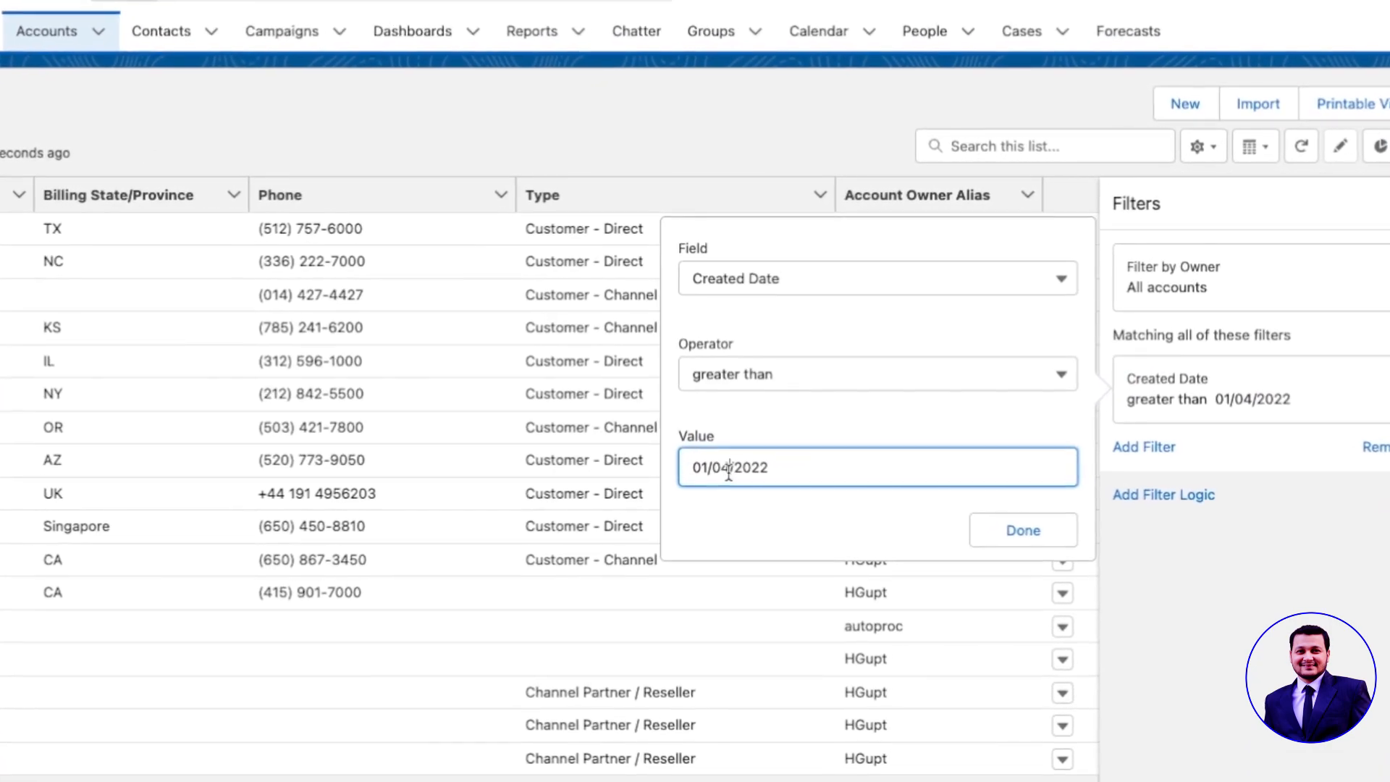
{"action": "key", "text": "BackSpace"}
{"action": "type", "text": "5"}
{"action": "left_click", "coordinate": [1023, 530]}
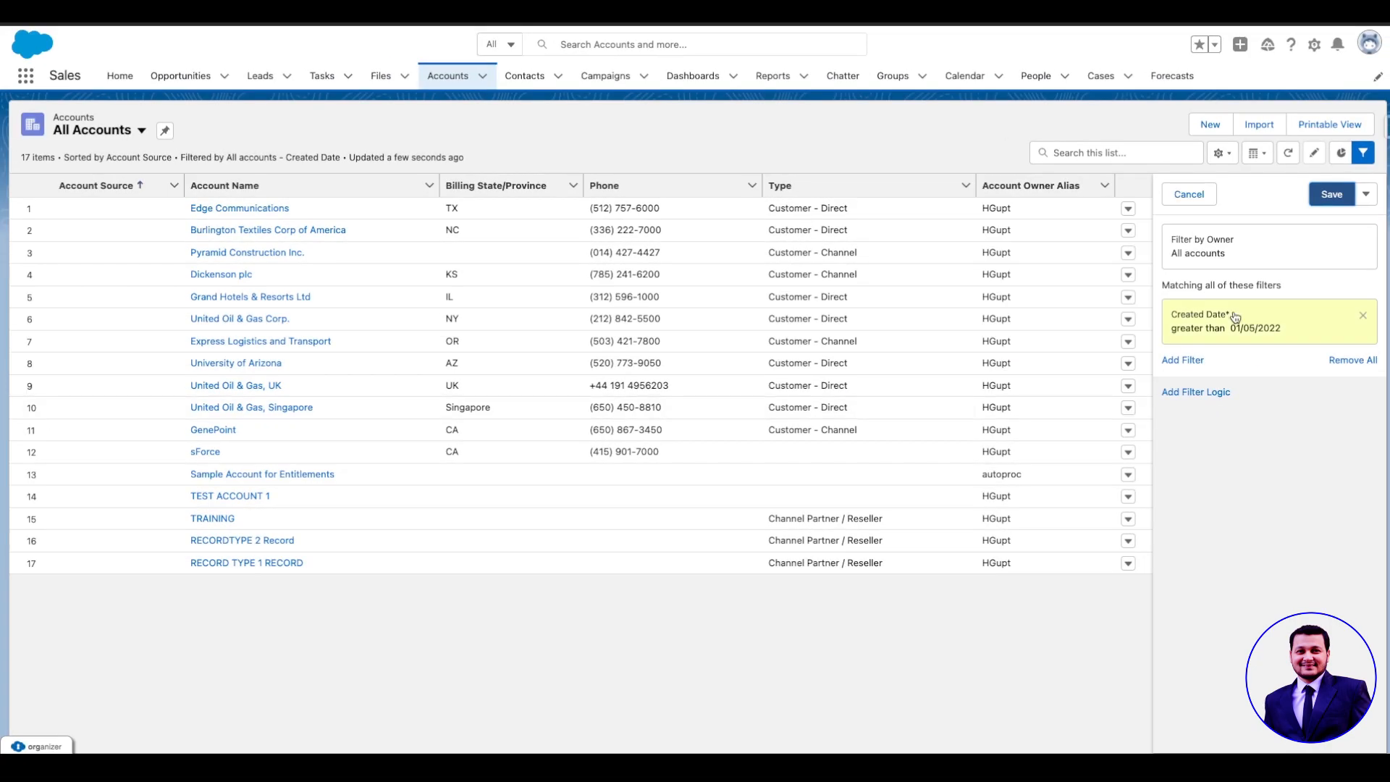
{"action": "left_click", "coordinate": [1331, 194]}
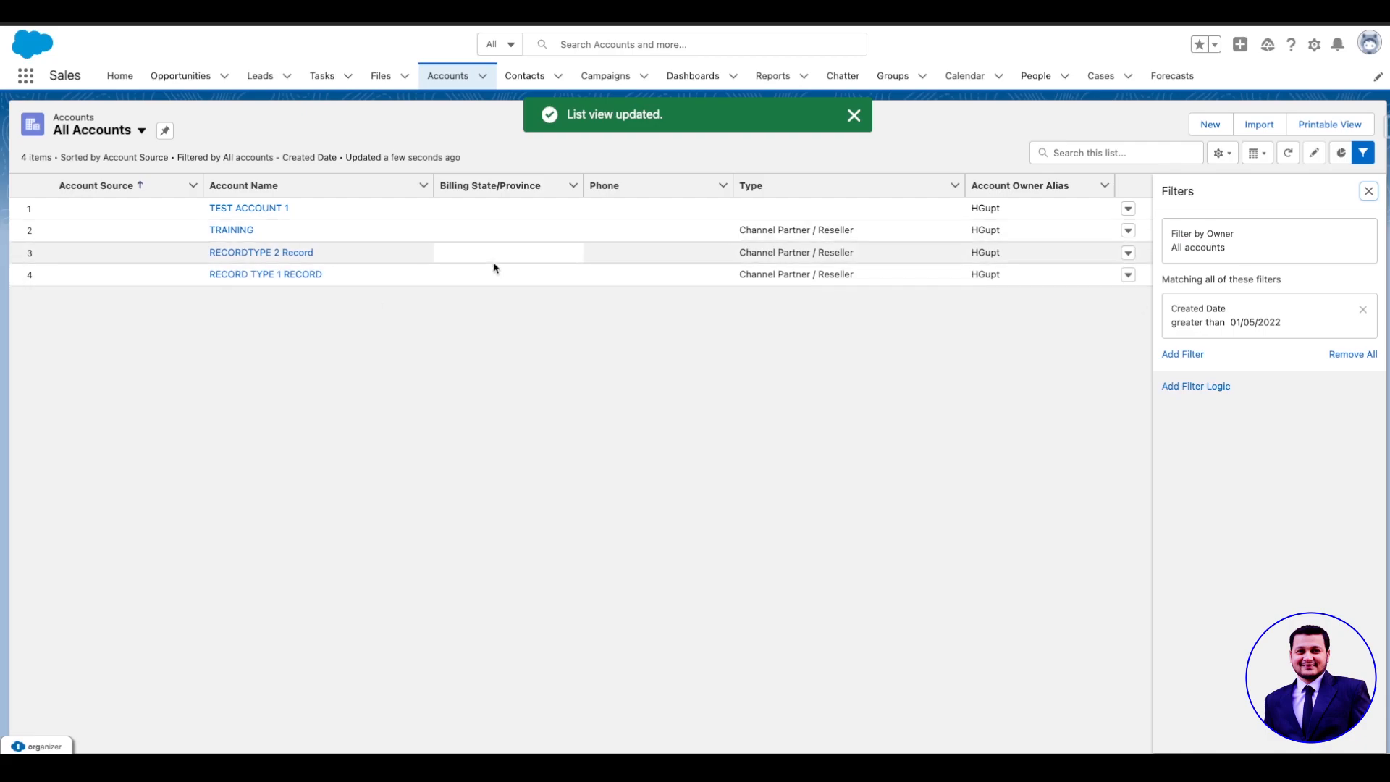
{"action": "left_click", "coordinate": [854, 115]}
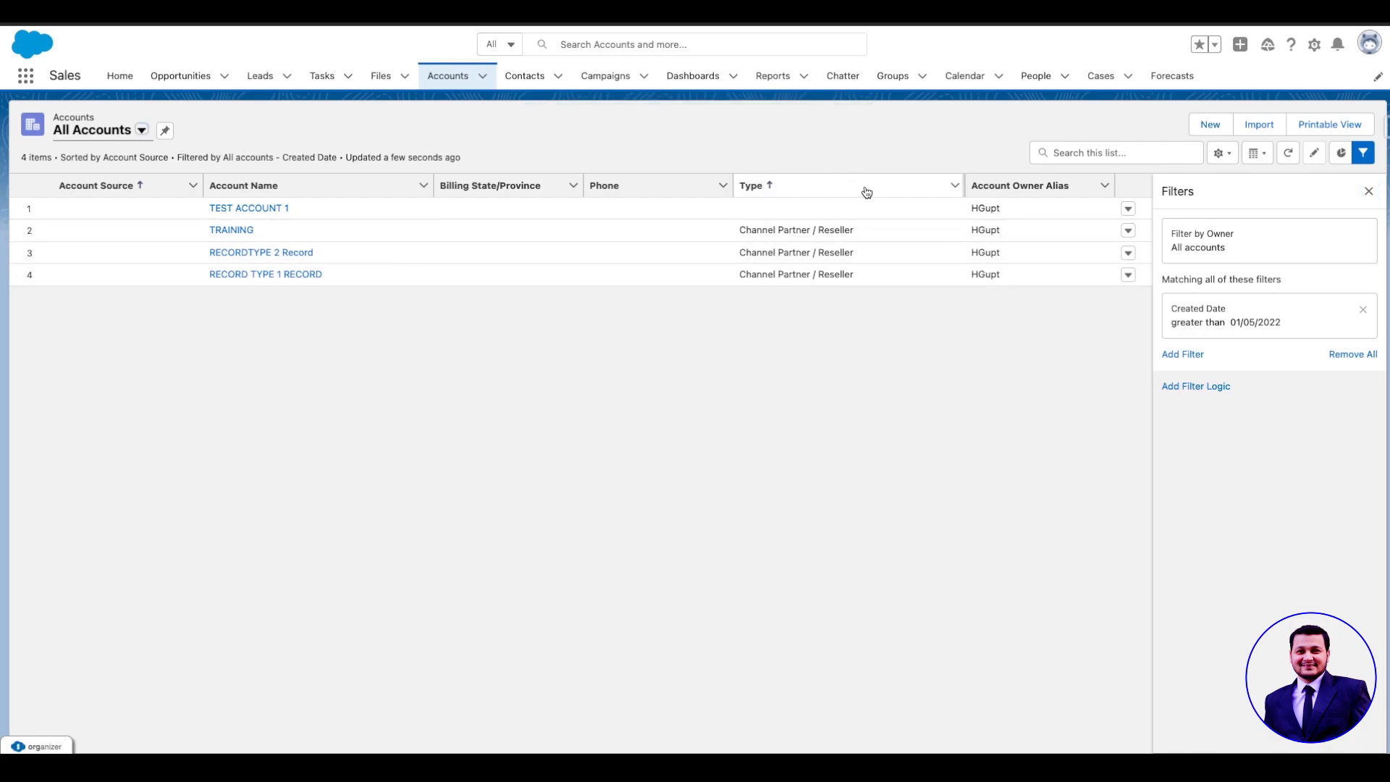
Add an empty filter logic entry to the list view filters and remove it again
{"action": "left_click", "coordinate": [1203, 389]}
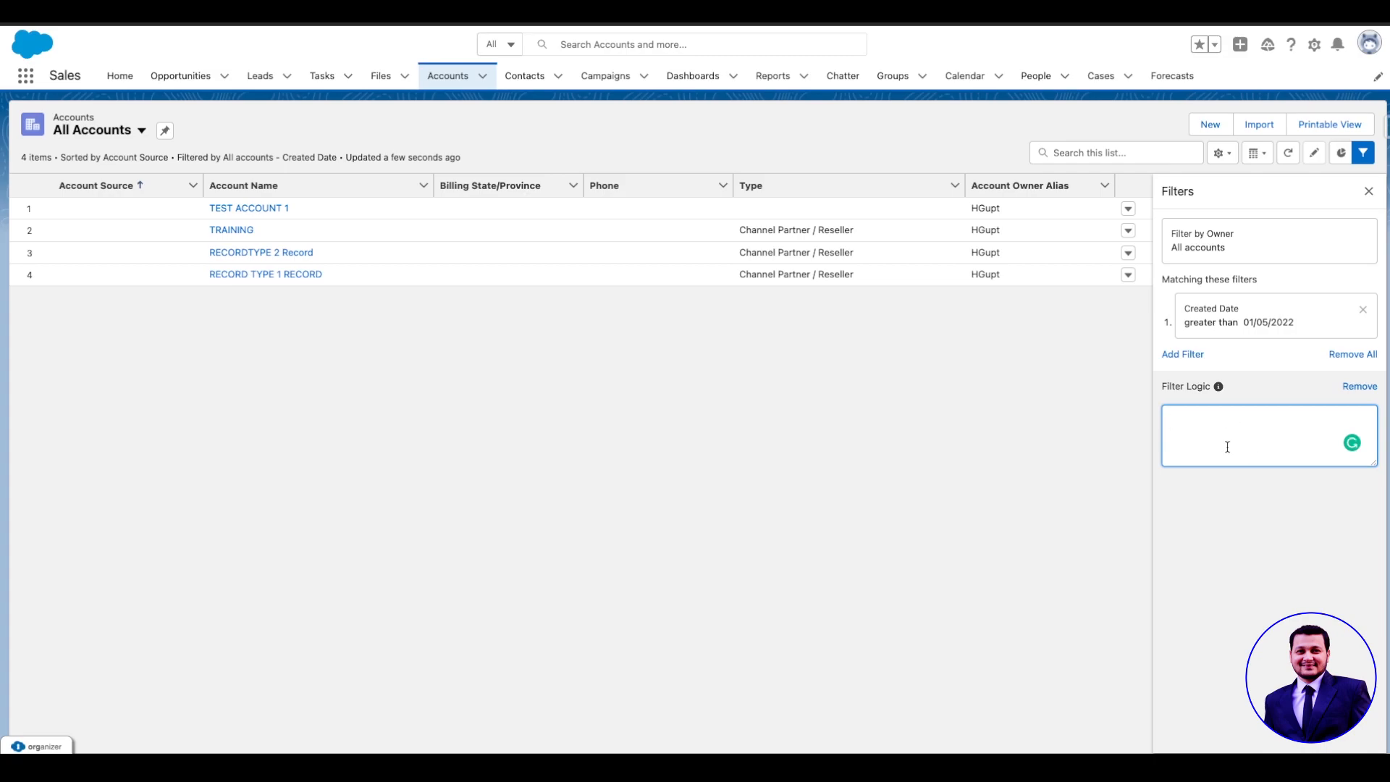
{"action": "left_click", "coordinate": [1358, 387]}
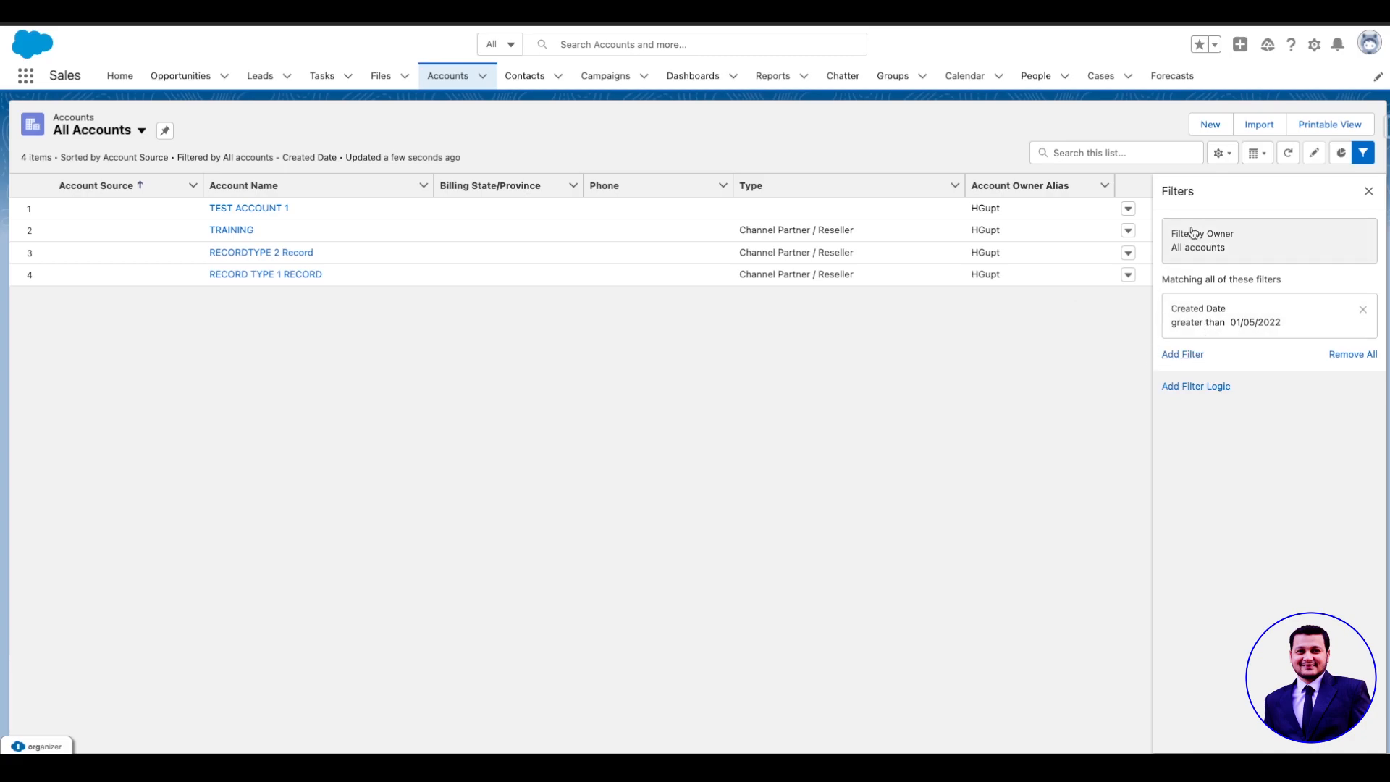
Display the accounts as a Kanban board summarized by Annual Revenue and grouped by Account Owner
{"action": "left_click", "coordinate": [1258, 152]}
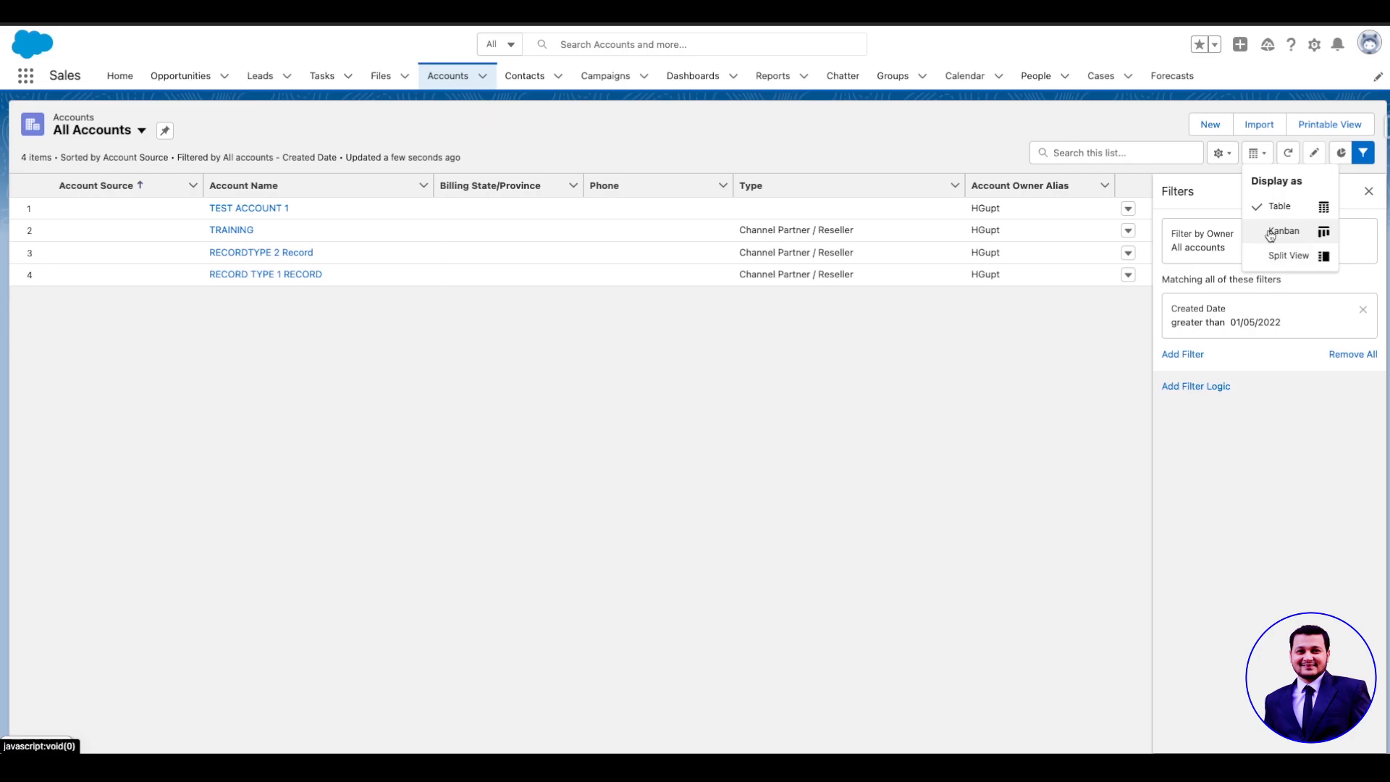
{"action": "left_click", "coordinate": [1270, 233]}
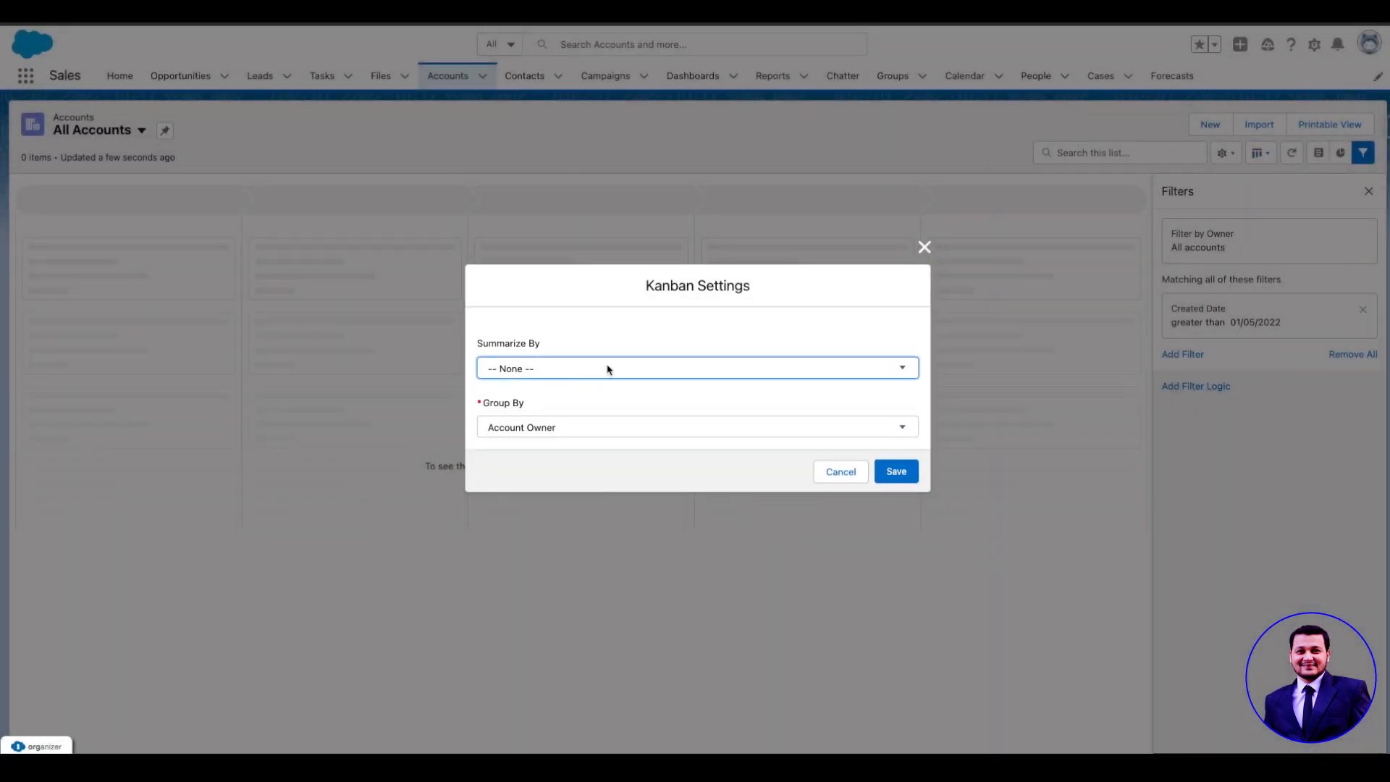
{"action": "left_click", "coordinate": [608, 370]}
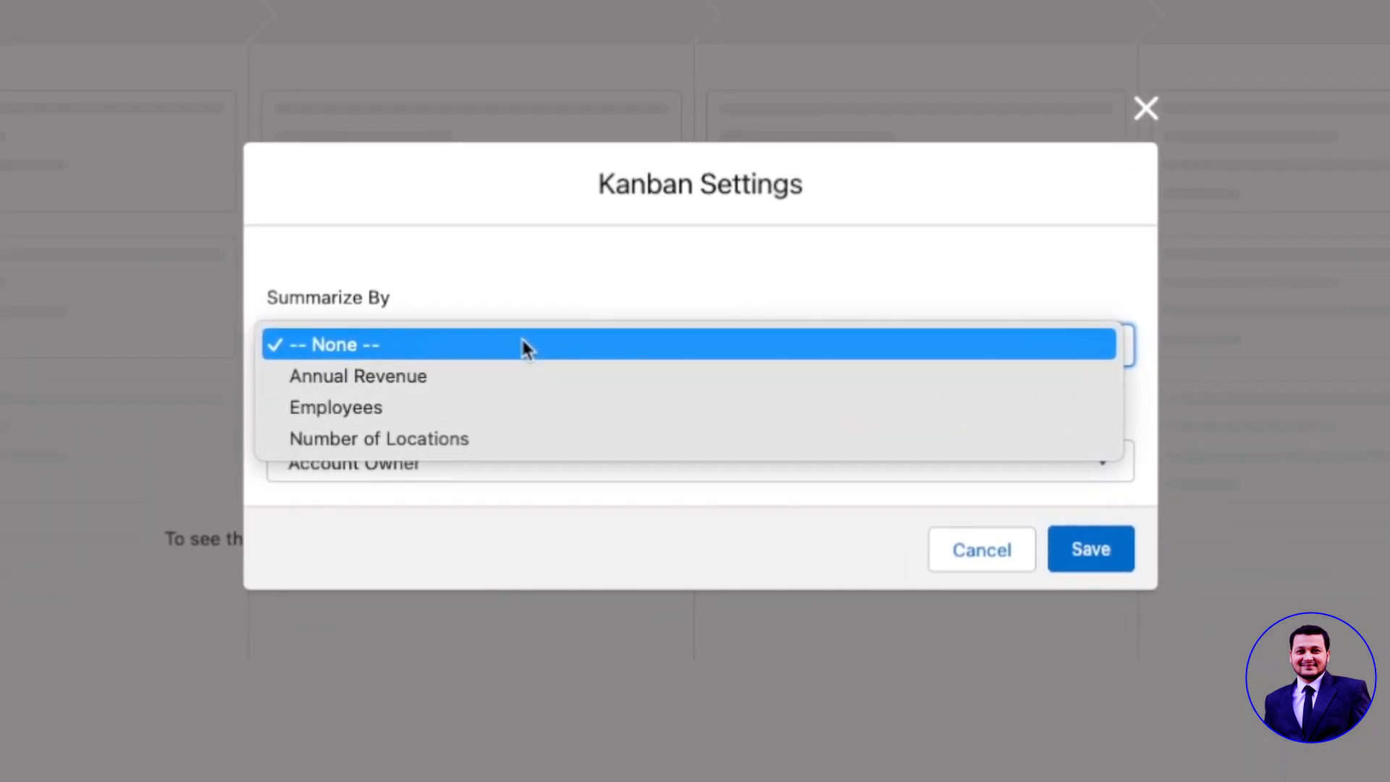
{"action": "left_click", "coordinate": [520, 376]}
{"action": "left_click", "coordinate": [782, 453]}
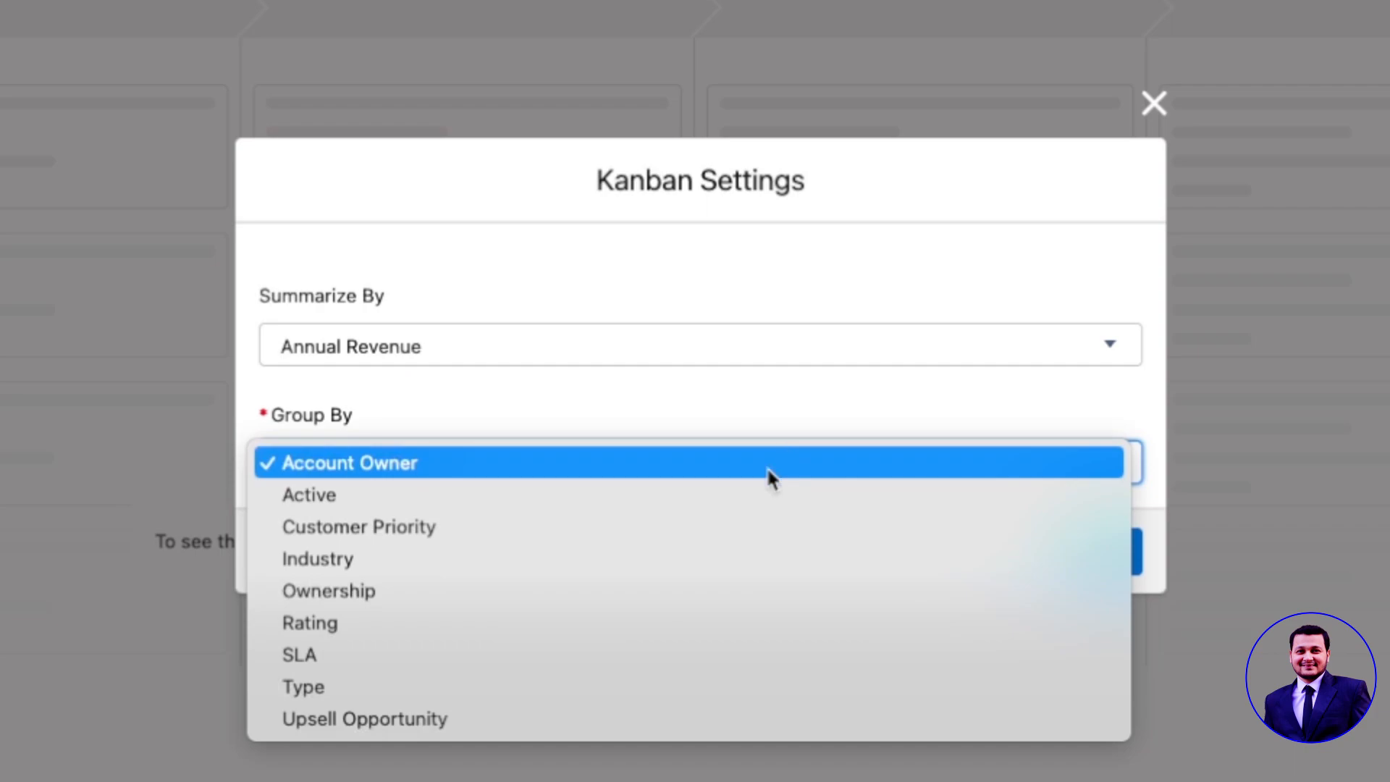
{"action": "left_click", "coordinate": [731, 464]}
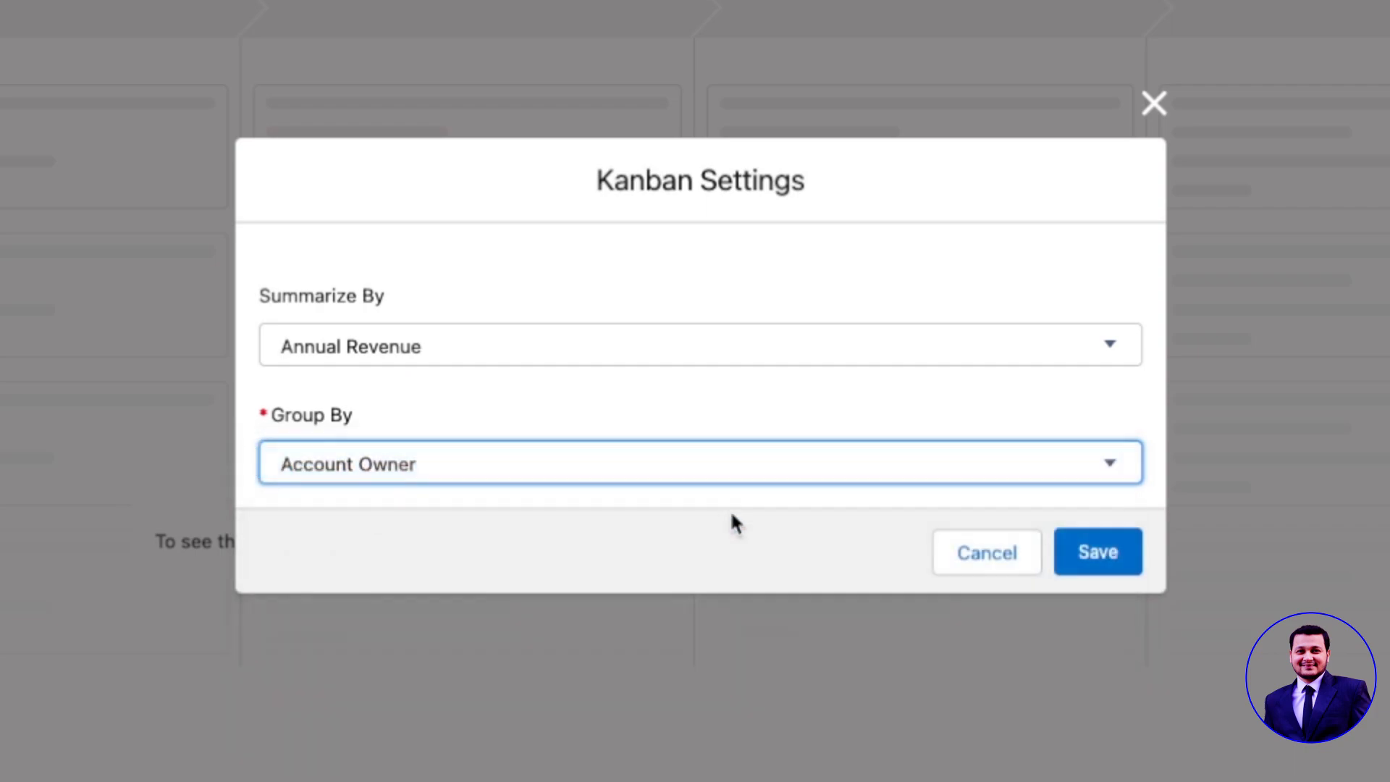
{"action": "left_click", "coordinate": [1115, 558]}
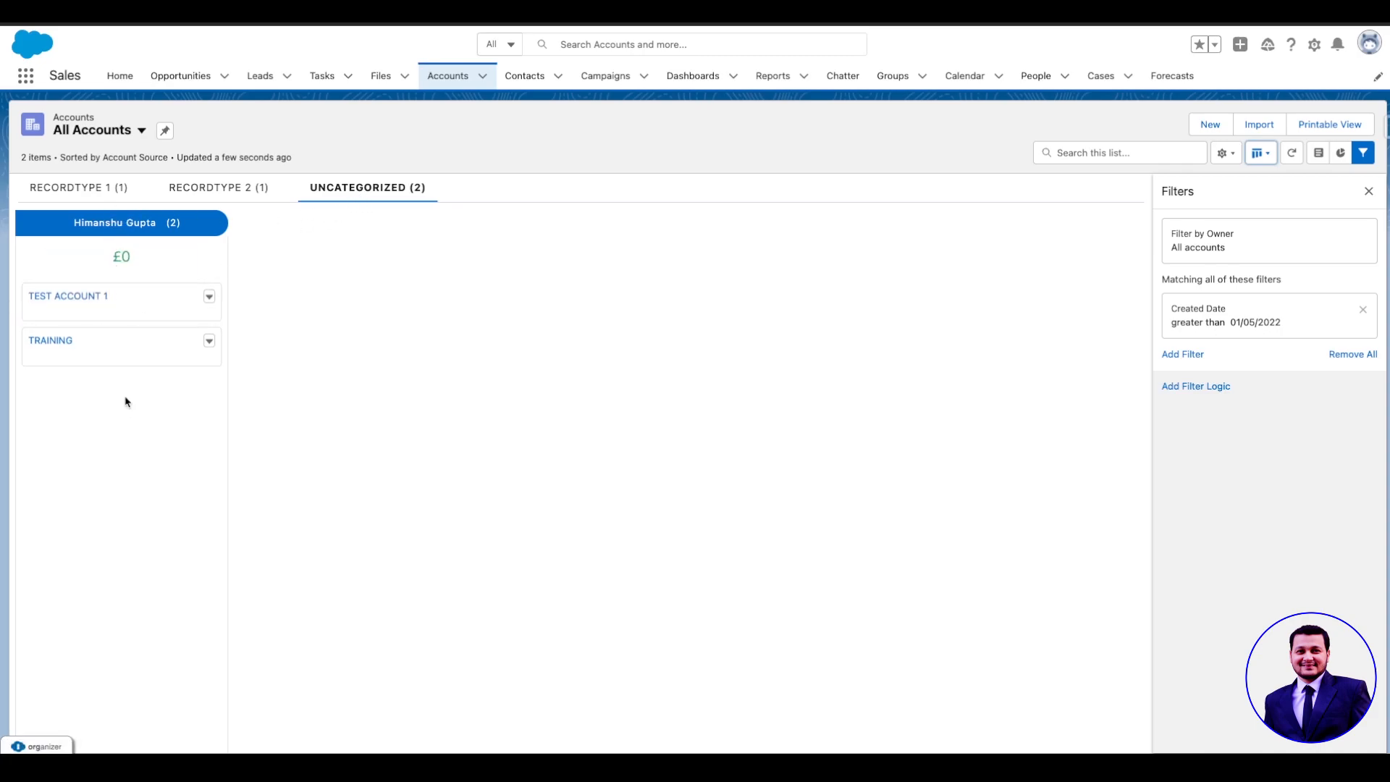
View the RECORDTYPE 2 accounts on the Kanban board, and open the Opportunities list
{"action": "left_click", "coordinate": [196, 190]}
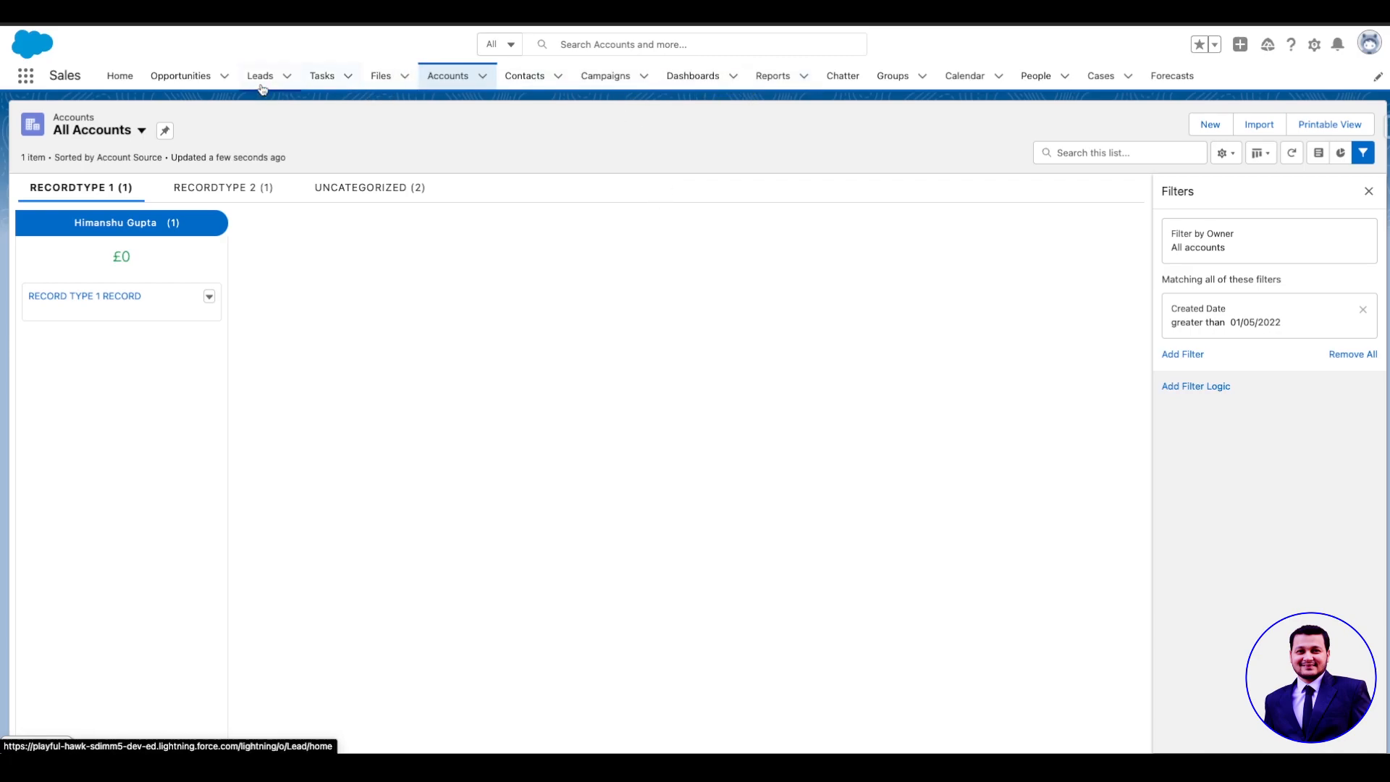
{"action": "left_click", "coordinate": [178, 77]}
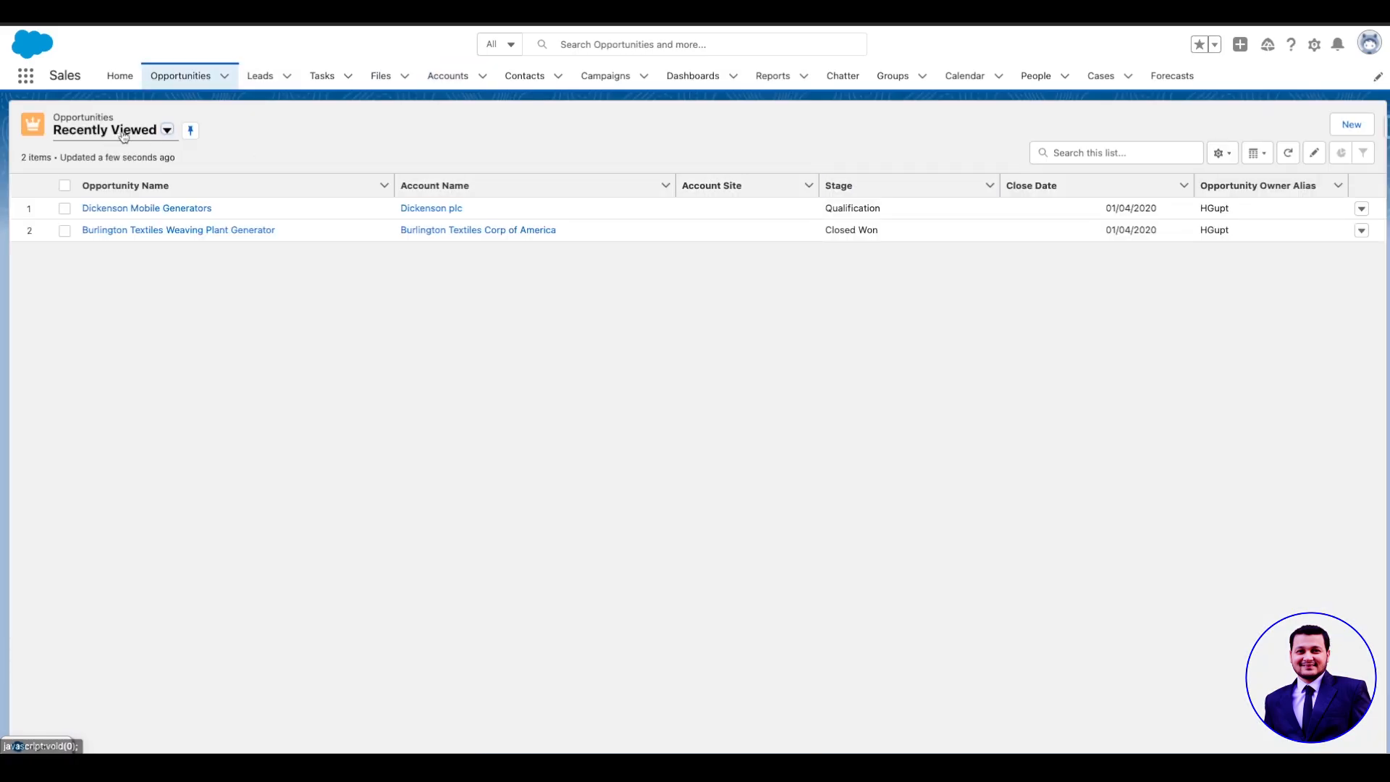
Switch the opportunities to the All Opportunities list view and display it as a Kanban board
{"action": "left_click", "coordinate": [121, 137]}
{"action": "left_click", "coordinate": [181, 214]}
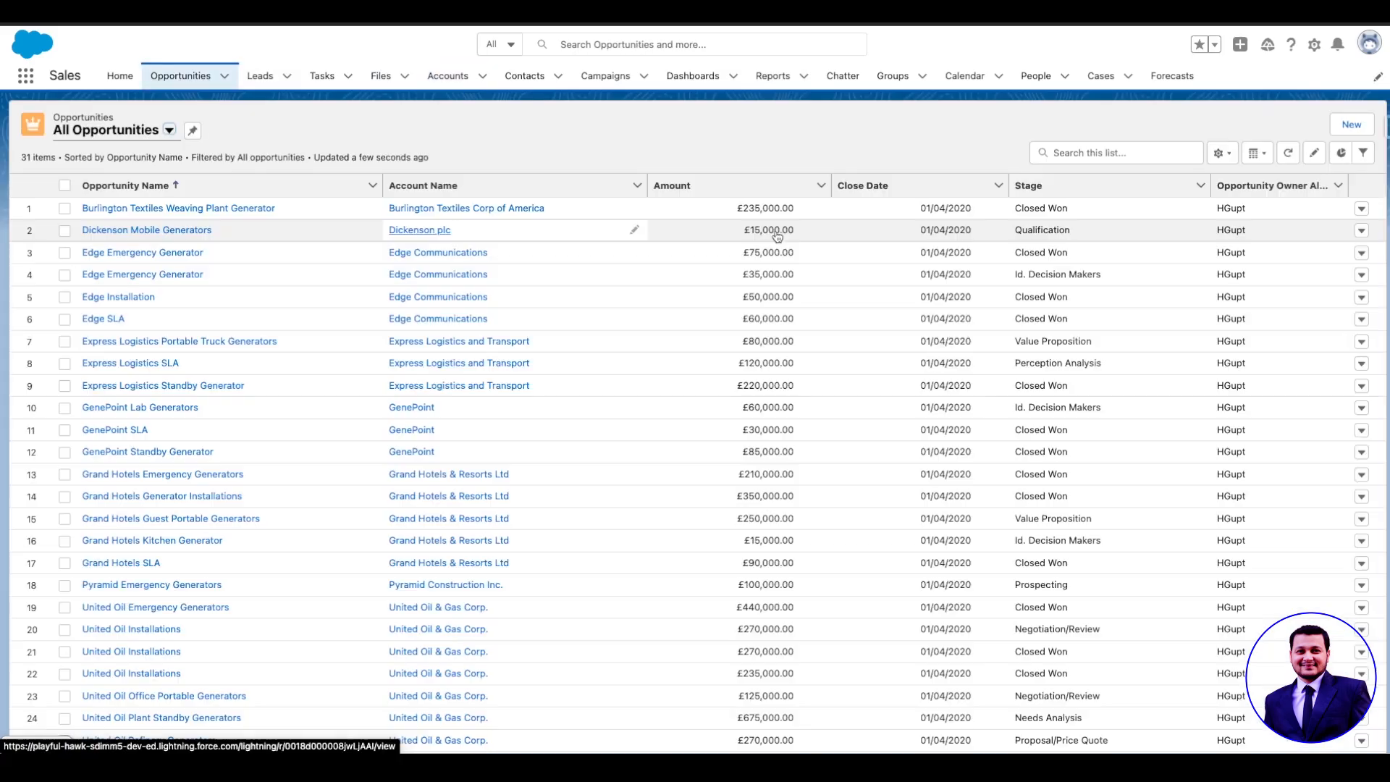
{"action": "left_click", "coordinate": [1258, 153]}
{"action": "left_click", "coordinate": [1285, 232]}
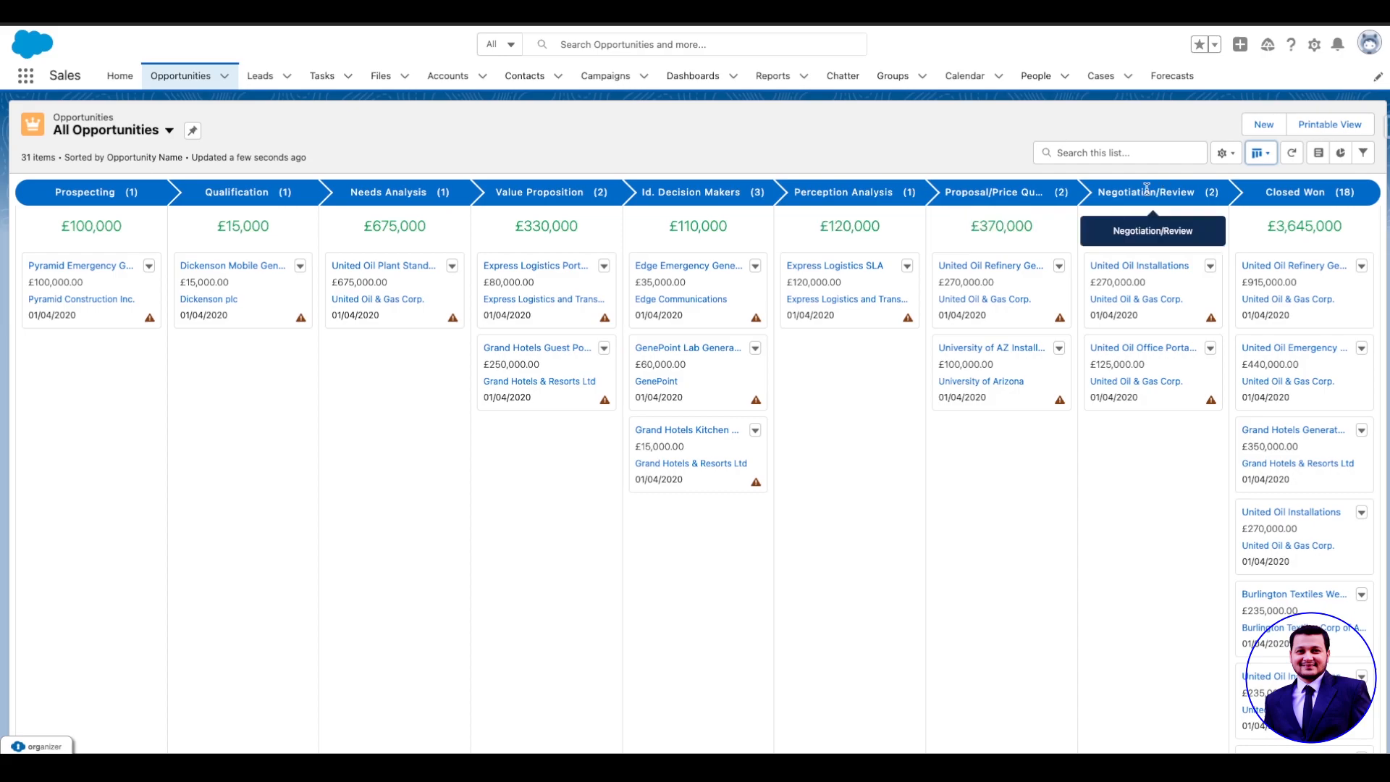
Move the United Oil Plant Standby card to the Value Proposition stage and the Express Logistics Portable Truck card to Needs Analysis
{"action": "left_click_drag", "start_coordinate": [353, 303], "coordinate": [486, 377]}
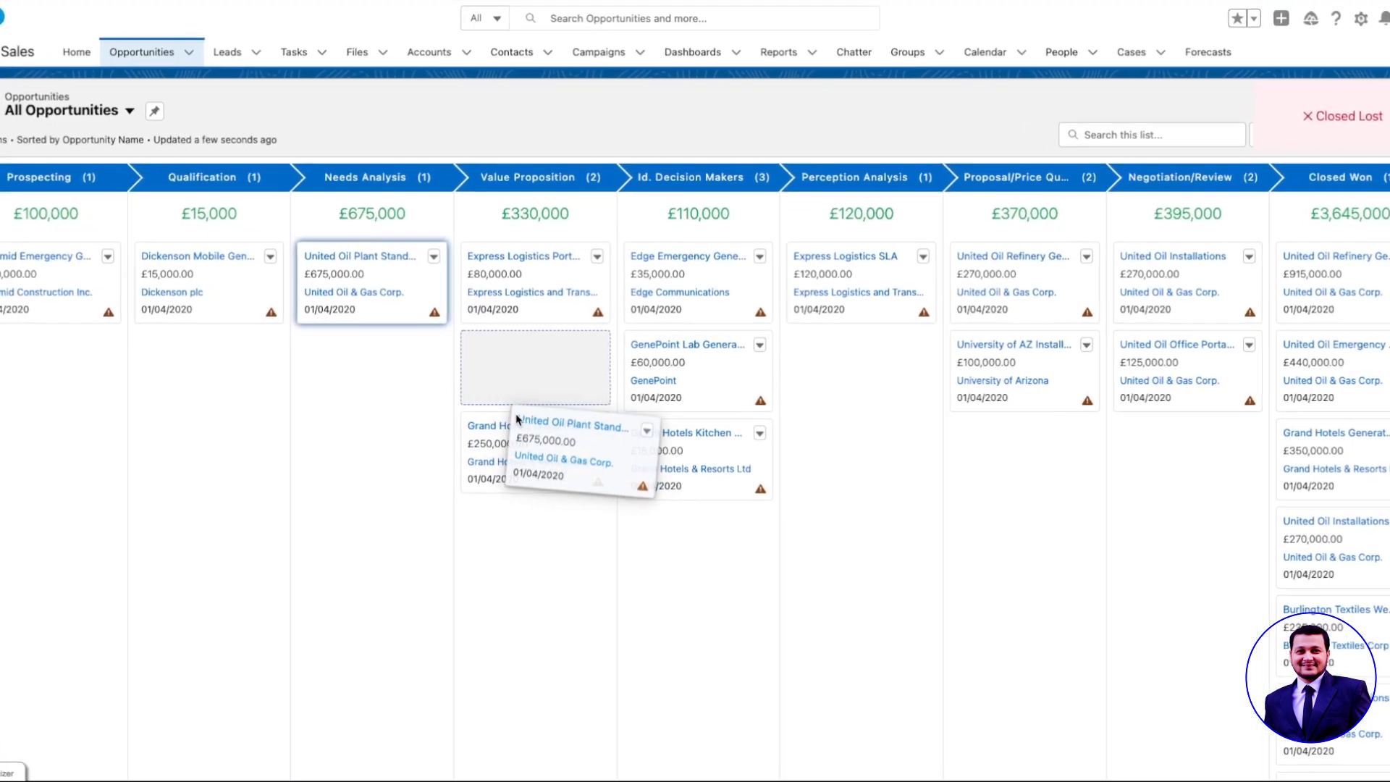
{"action": "left_click_drag", "start_coordinate": [392, 377], "coordinate": [389, 374]}
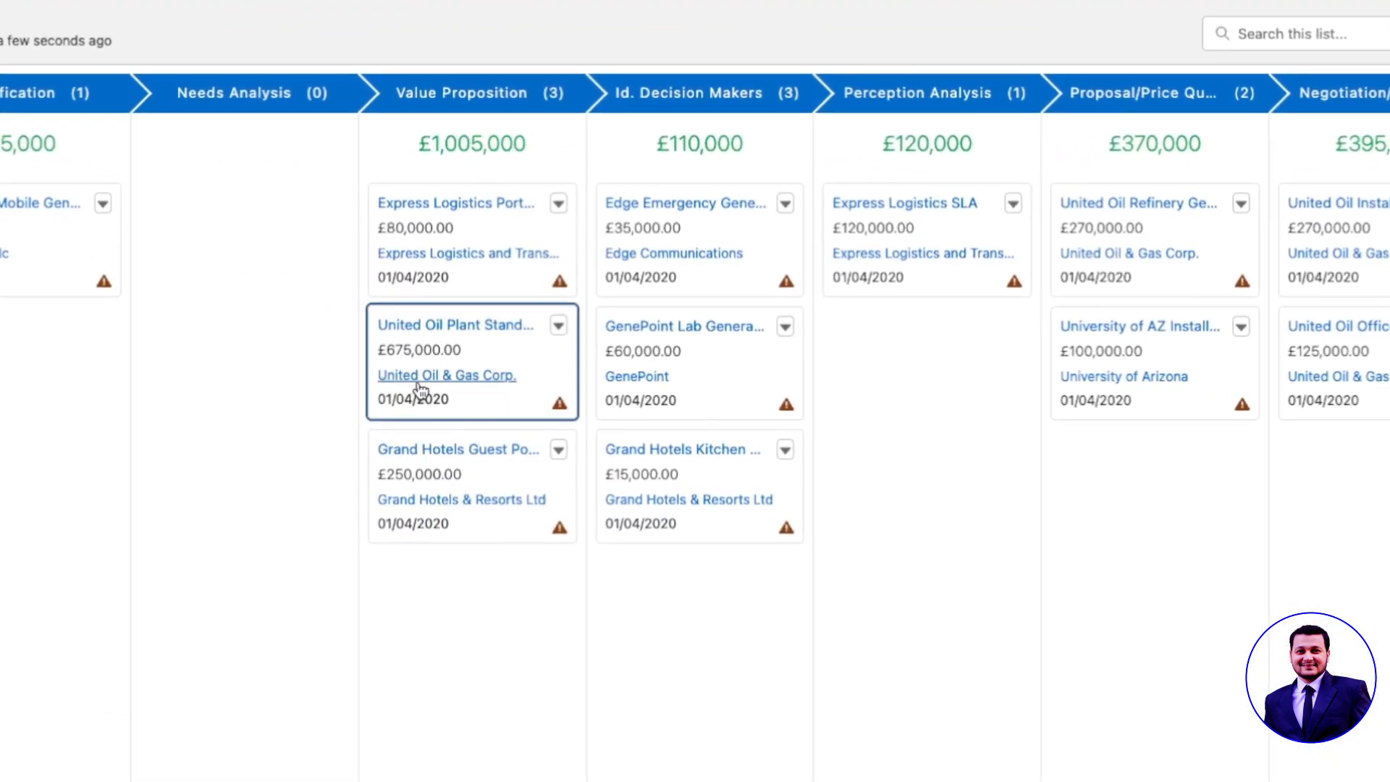
{"action": "left_click_drag", "start_coordinate": [445, 256], "coordinate": [250, 257]}
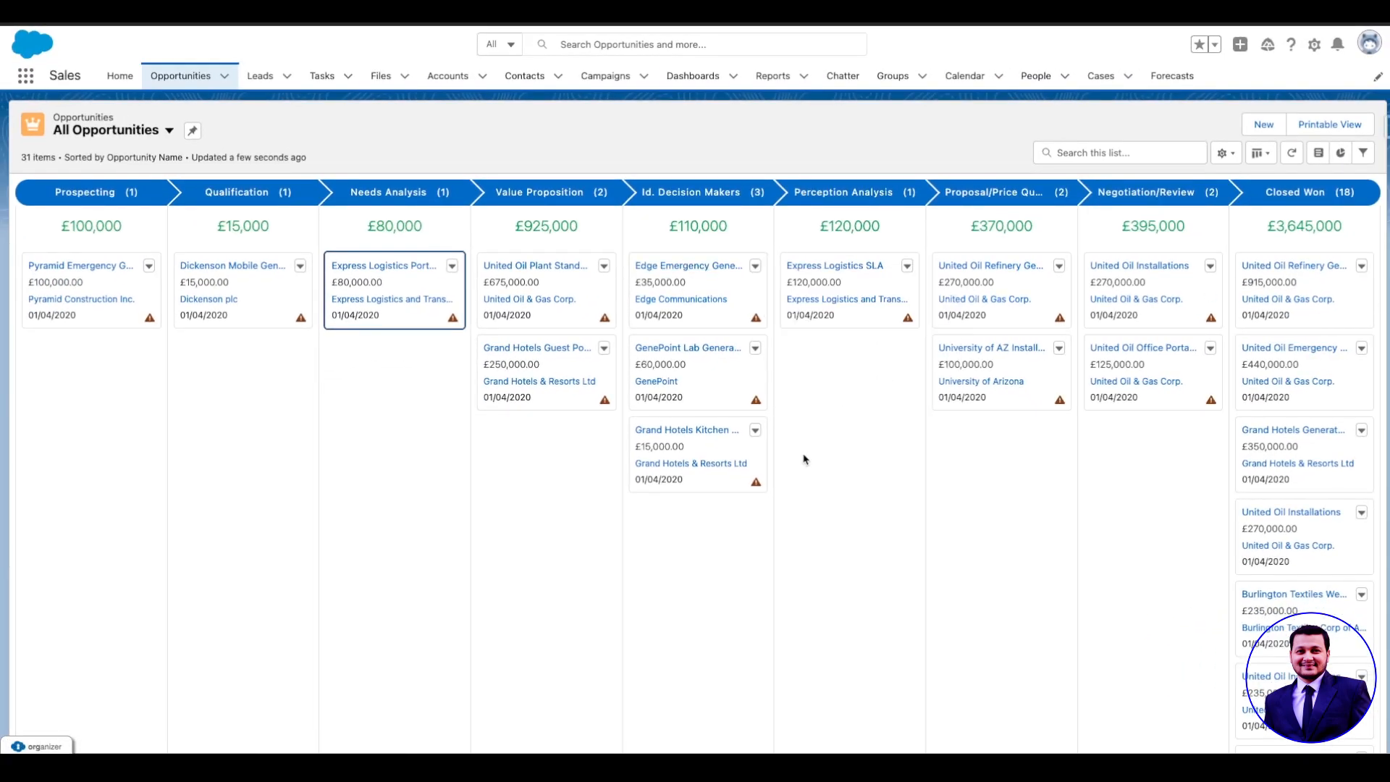
Open the Edge Emergency Generator record from the Kanban board, return to the board, and display the opportunities in Split View
{"action": "left_click", "coordinate": [676, 267]}
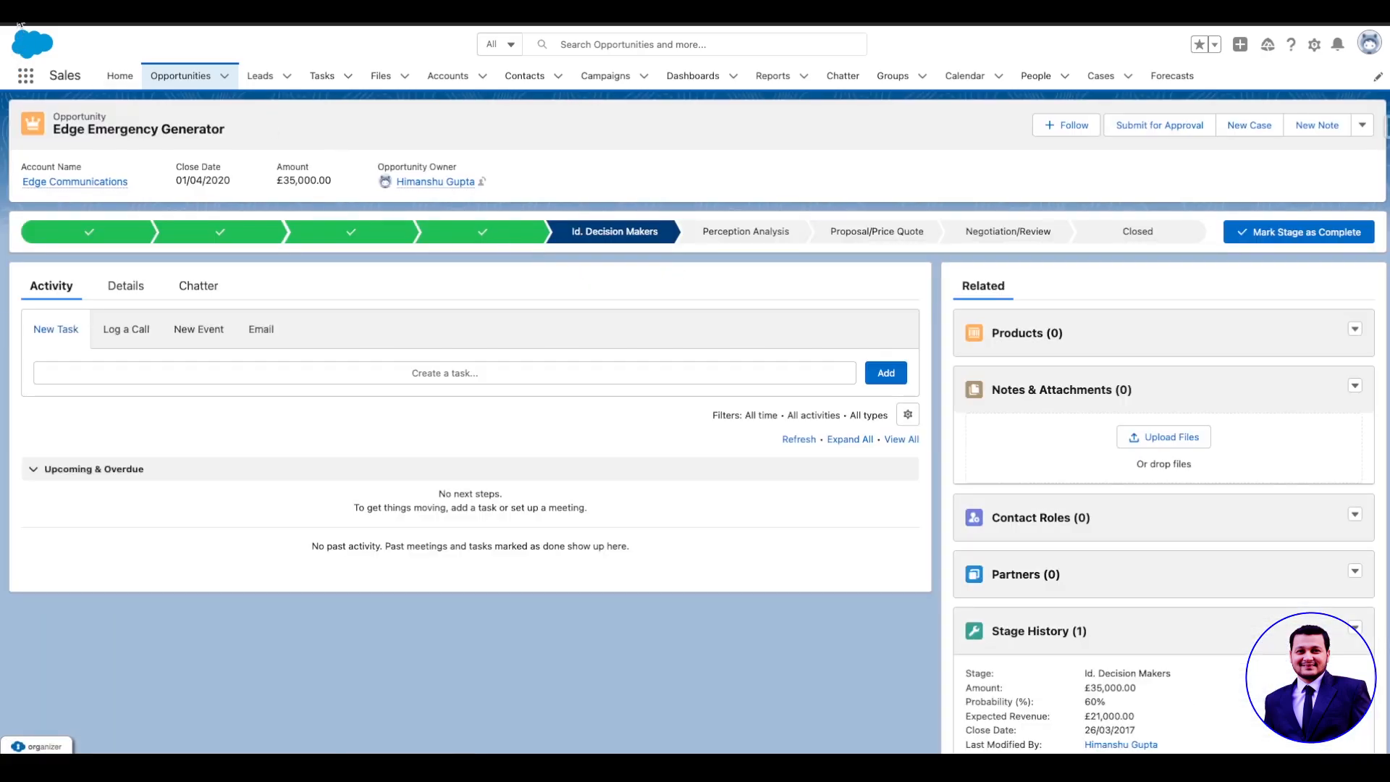
{"action": "left_click", "coordinate": [19, 18]}
{"action": "left_click", "coordinate": [1262, 154]}
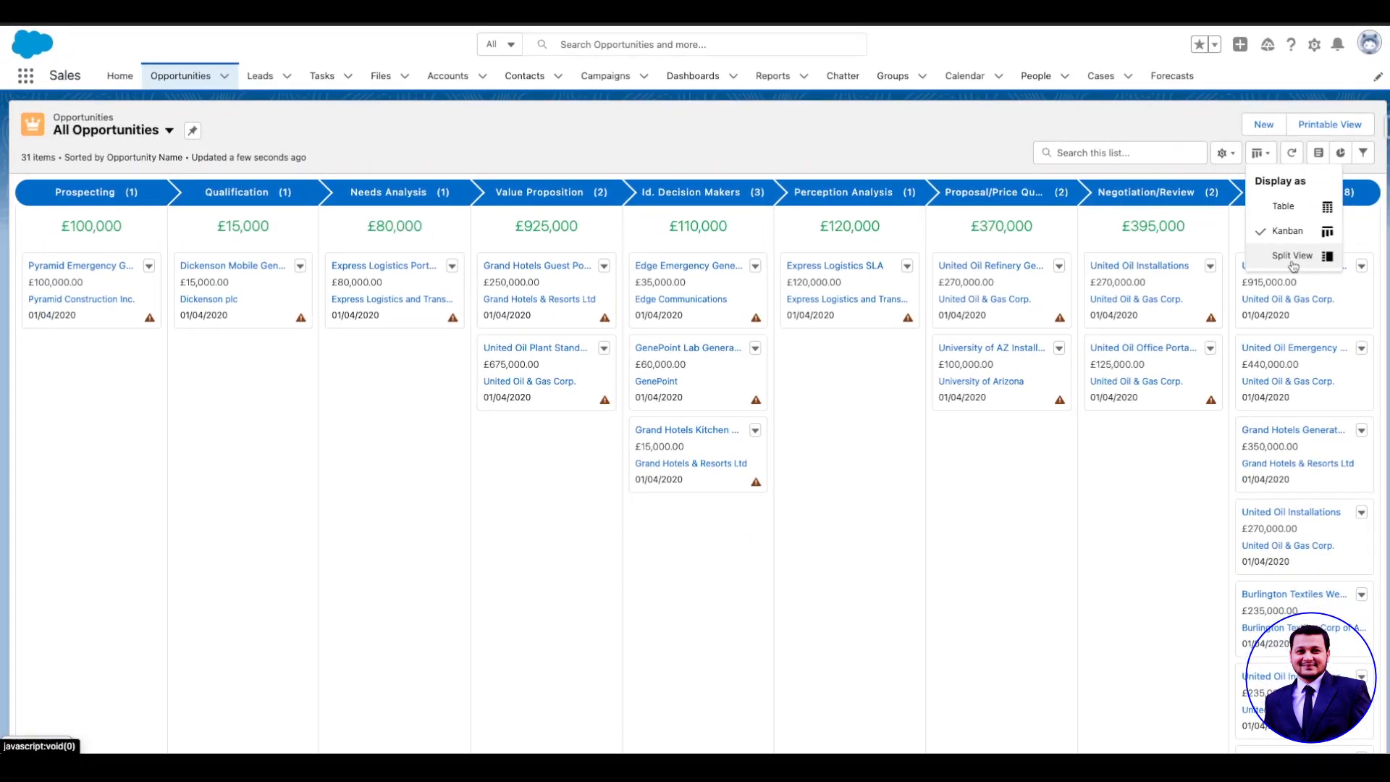
{"action": "left_click", "coordinate": [1292, 256]}
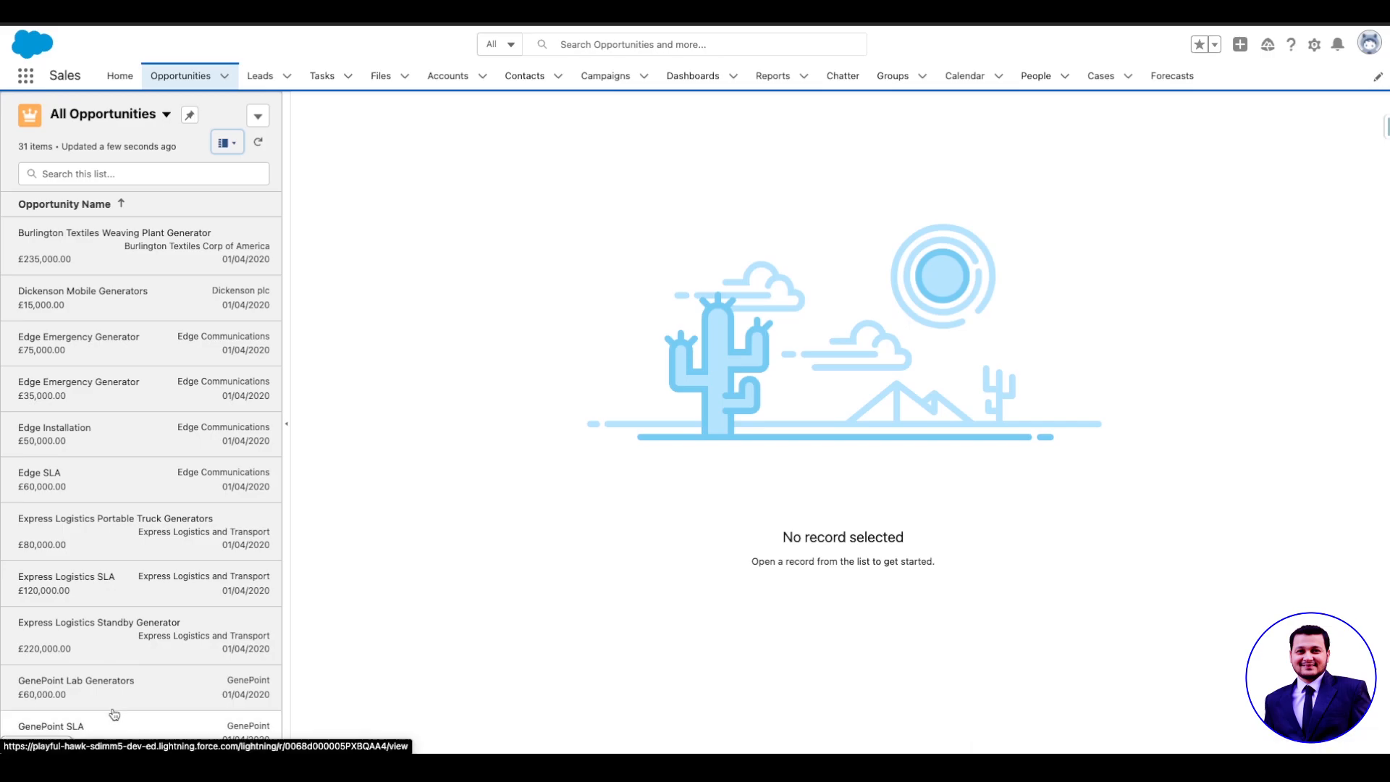
View the opportunity records one after another in Split View, from Burlington Textiles Weaving Plant Generator to Express Logistics Portable Truck Generators
{"action": "left_click", "coordinate": [137, 261]}
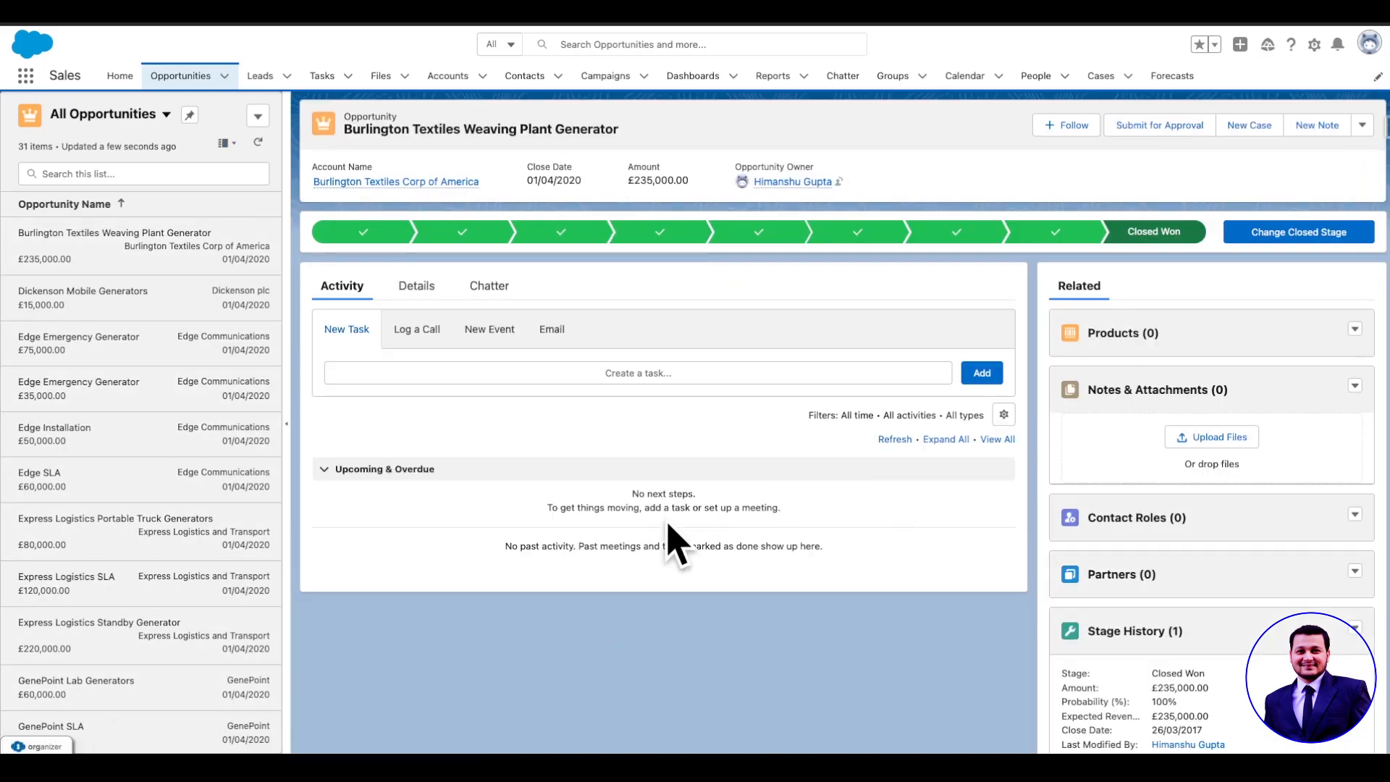
{"action": "left_click", "coordinate": [64, 316]}
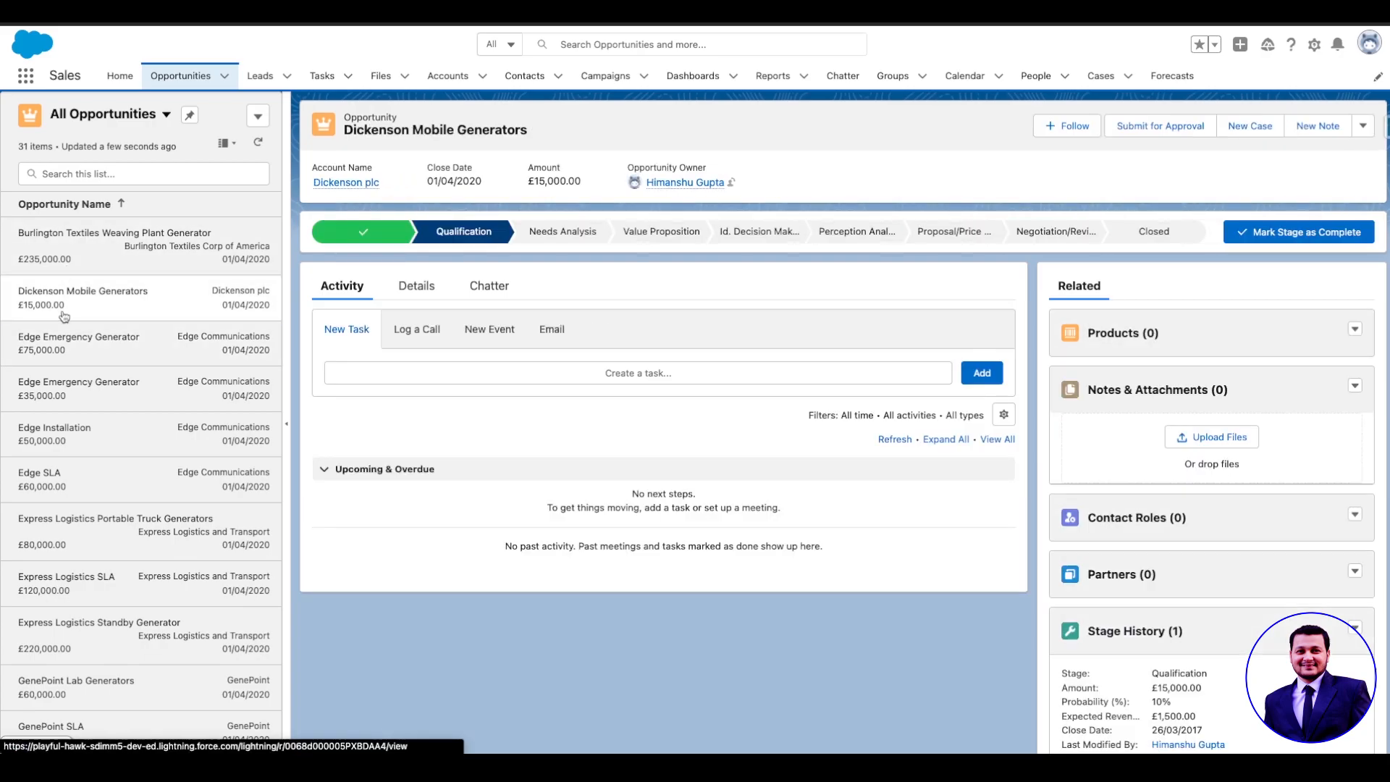
{"action": "left_click", "coordinate": [66, 352]}
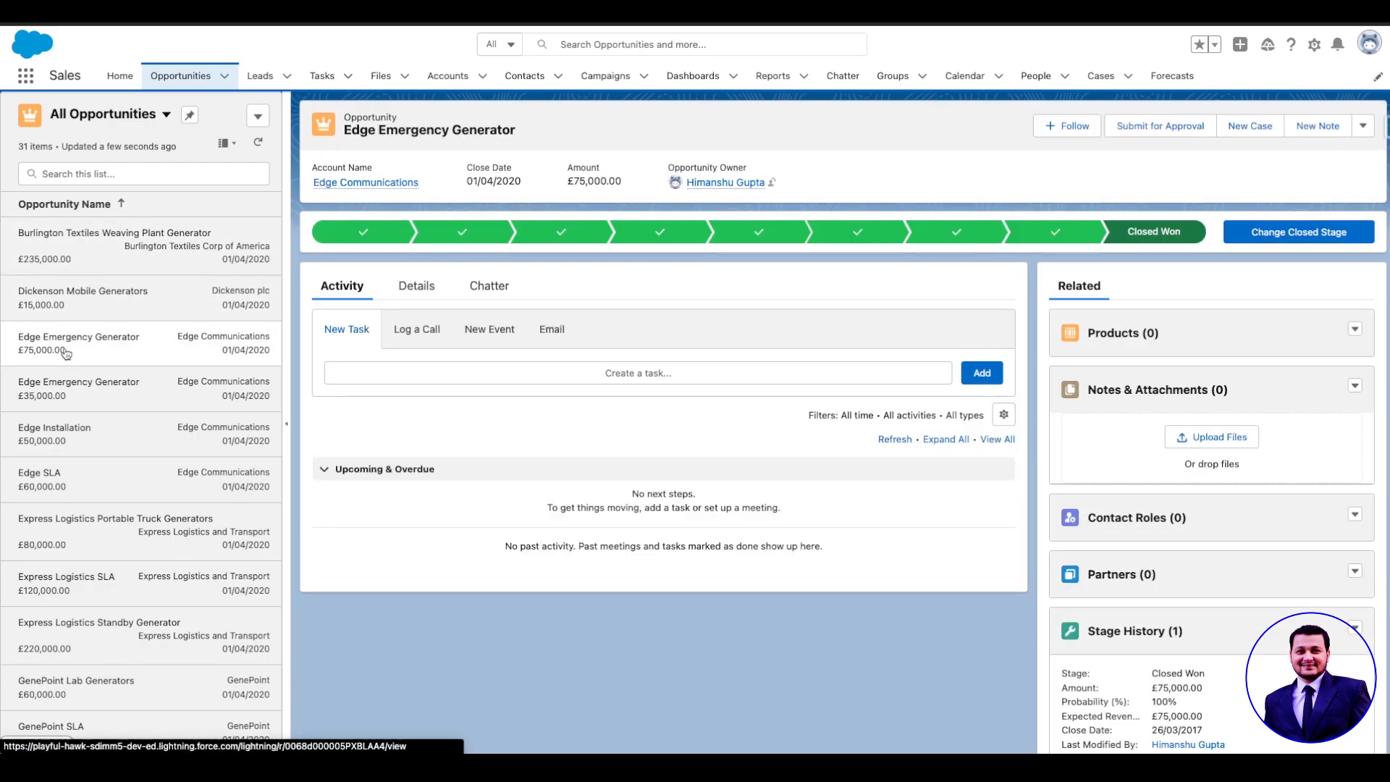
{"action": "left_click", "coordinate": [82, 400]}
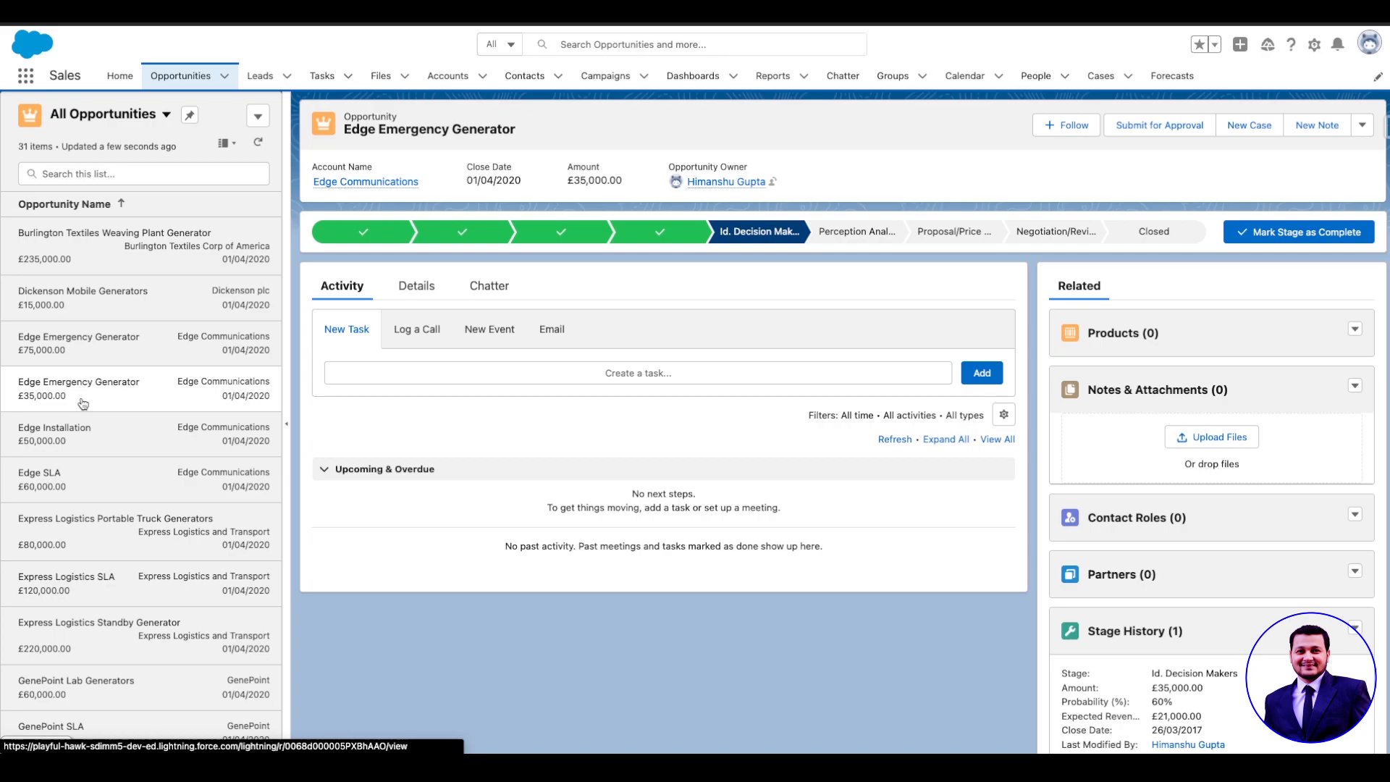
{"action": "left_click", "coordinate": [95, 444]}
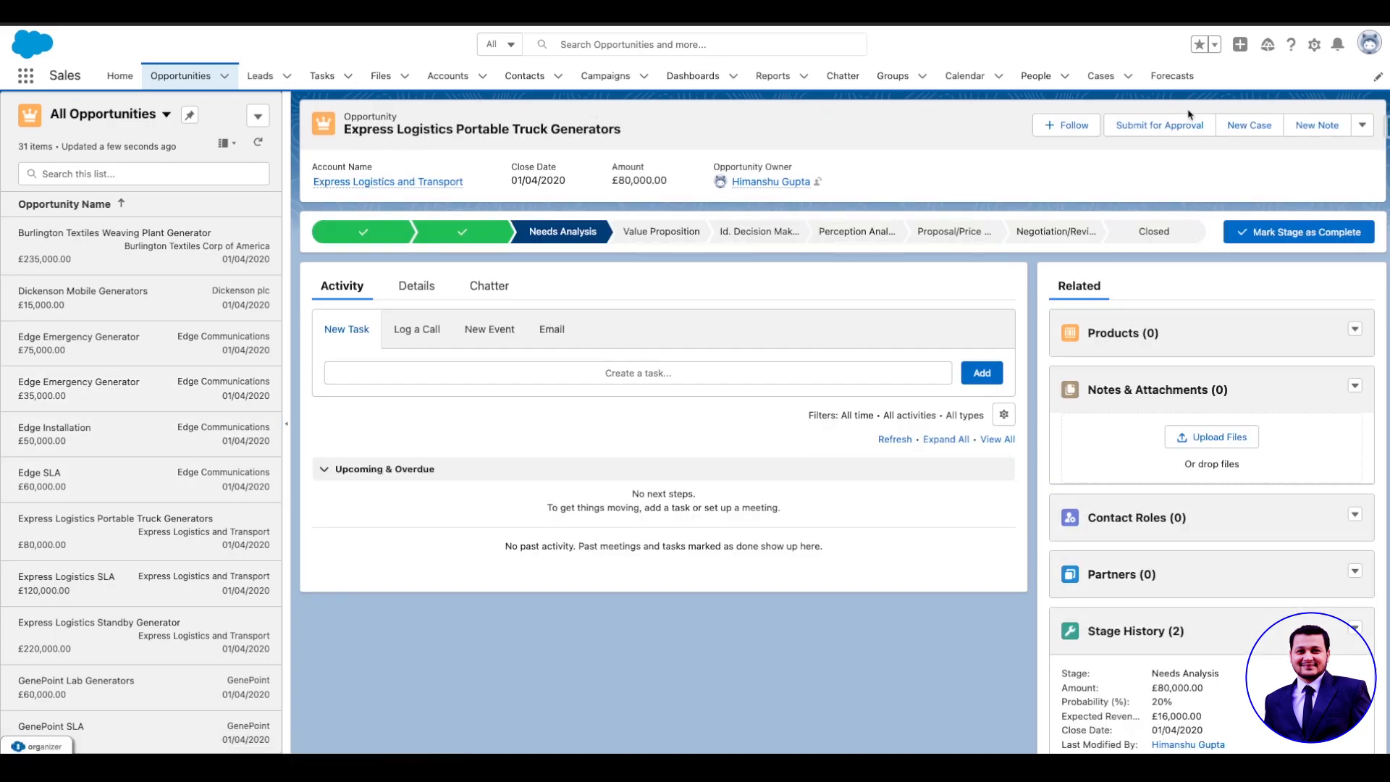
Display the opportunities as a table, rename the first one Burlington Textiles Weaving Plant Generator2 inline, and save the change
{"action": "left_click", "coordinate": [225, 144]}
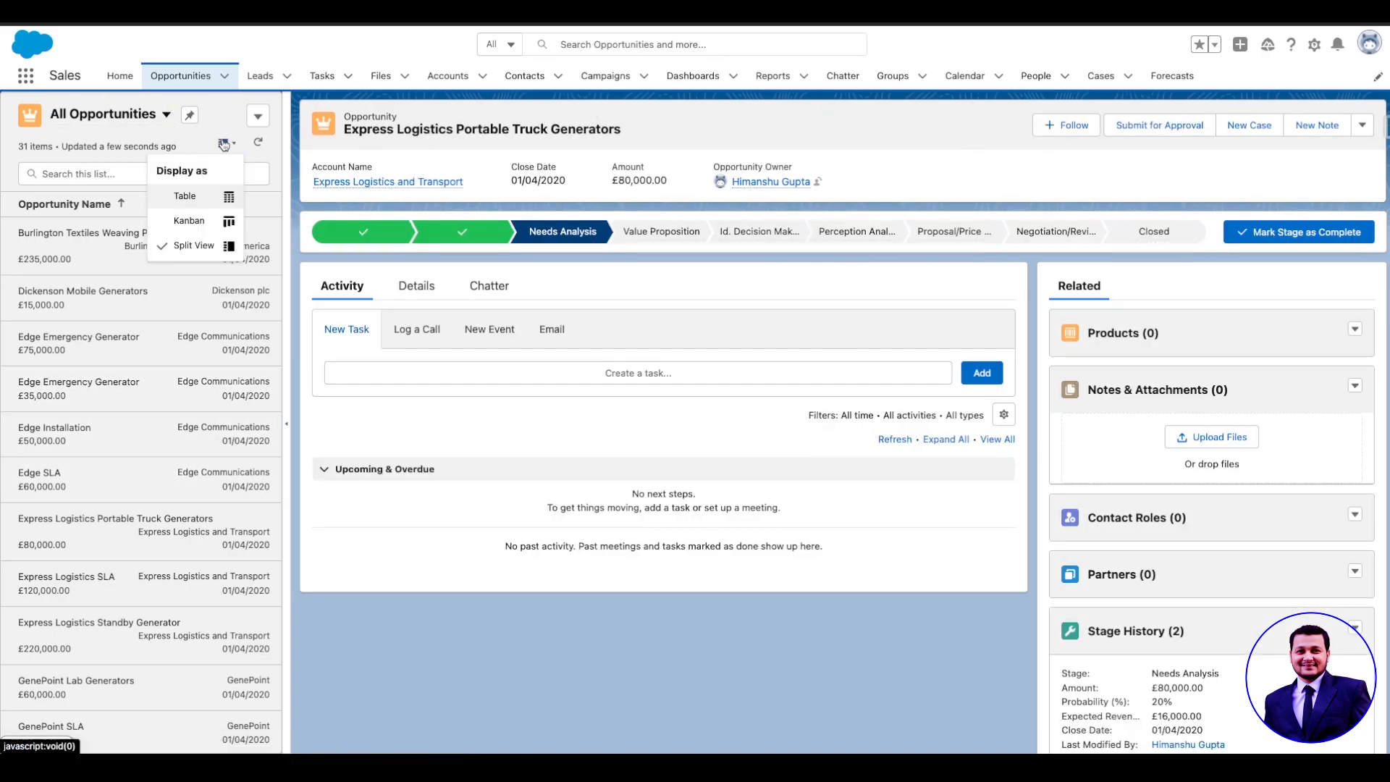
{"action": "left_click", "coordinate": [192, 197]}
{"action": "left_click", "coordinate": [1314, 151]}
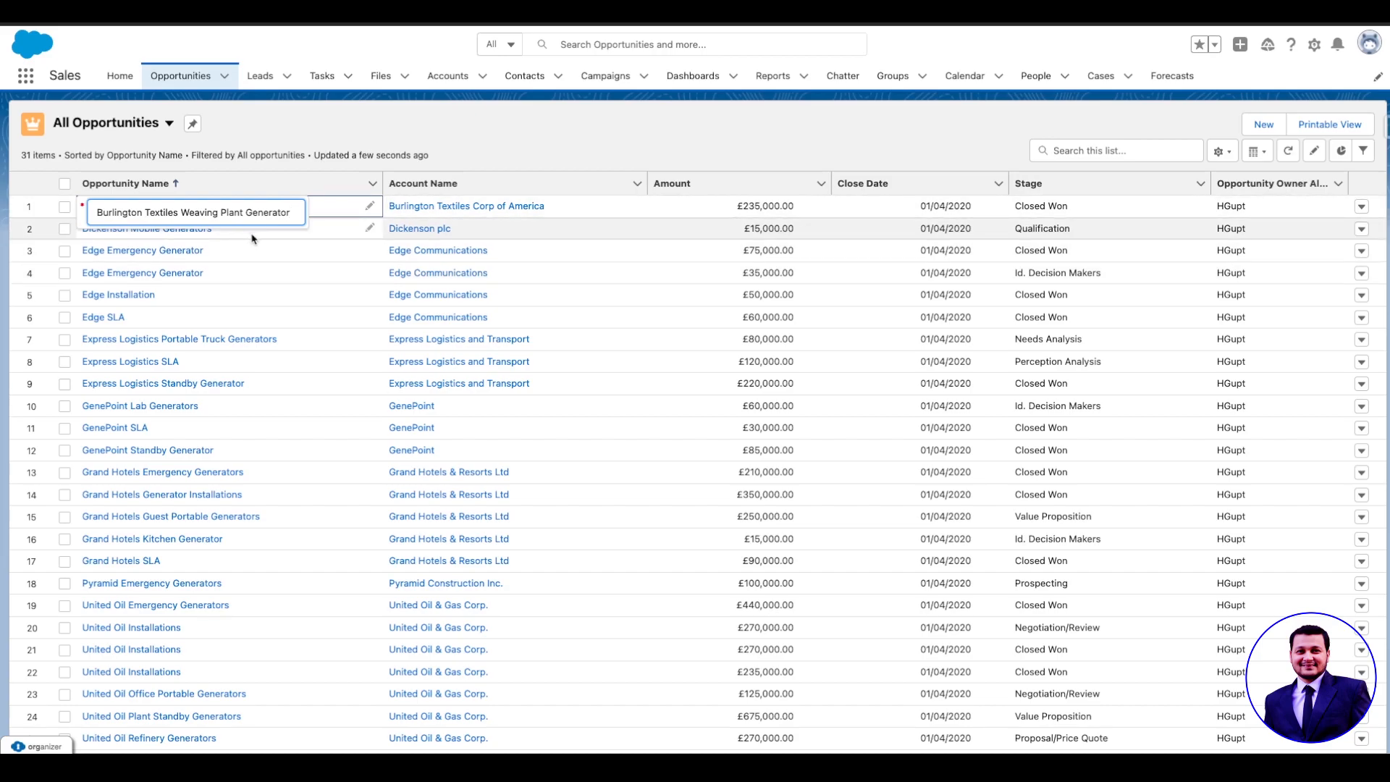
{"action": "type", "text": "2"}
{"action": "left_click", "coordinate": [558, 139]}
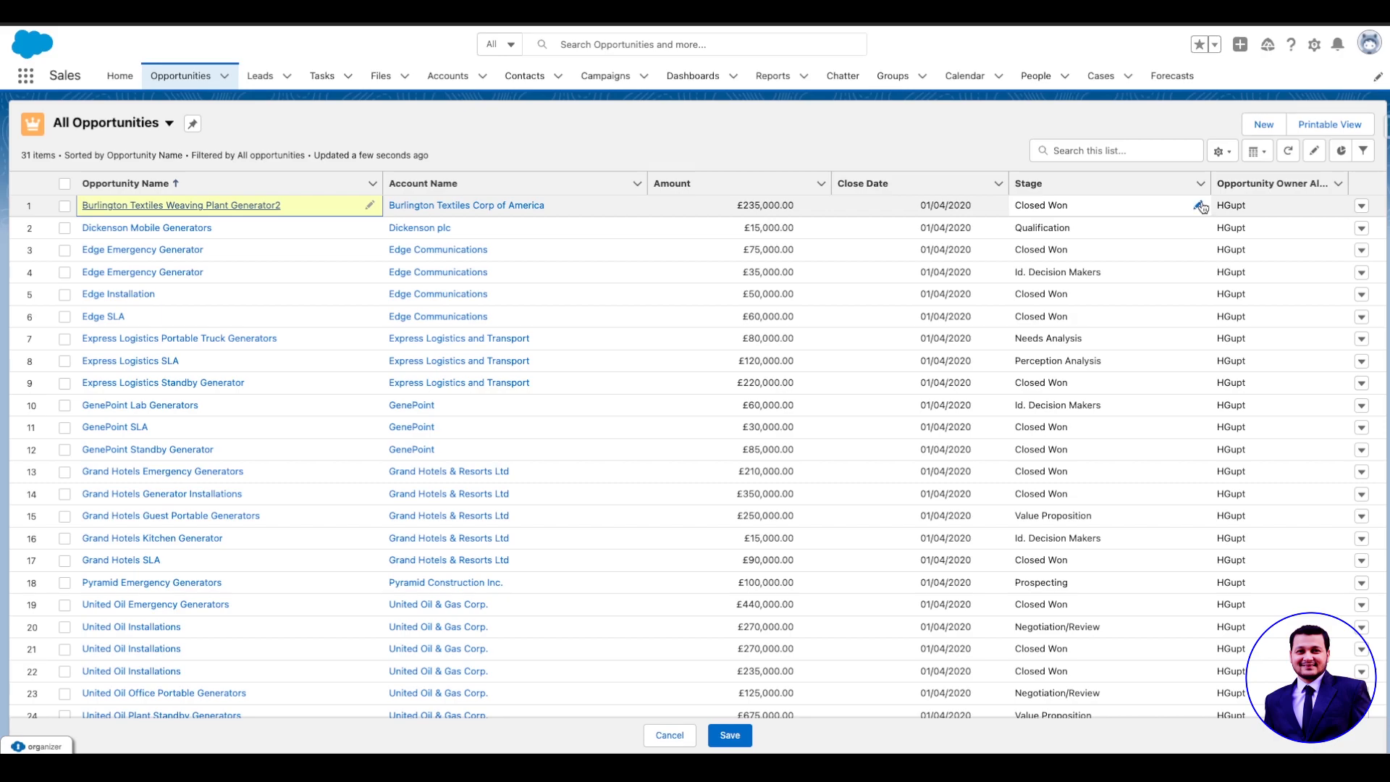
{"action": "left_click", "coordinate": [729, 735]}
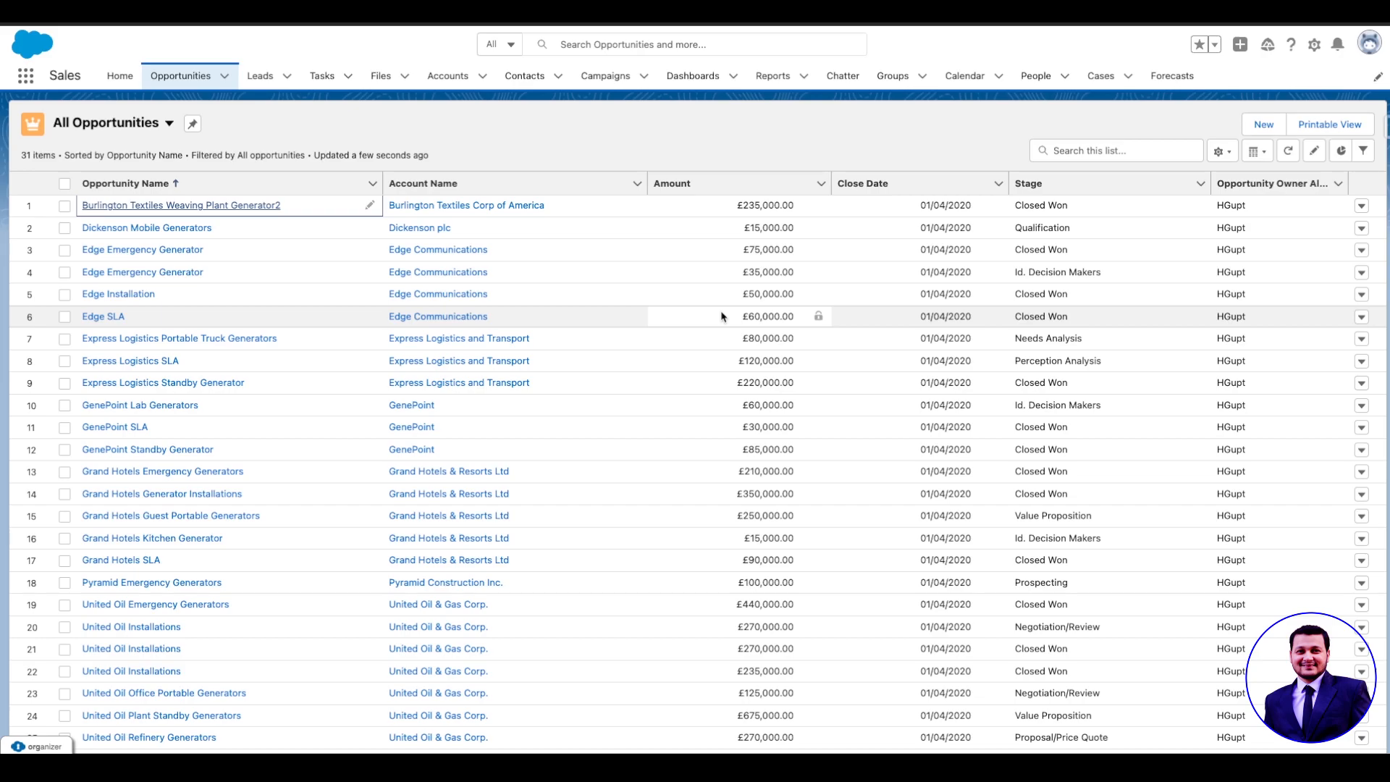
Show the list view's charts and view Pipeline By Fiscal Period, followed by Pipeline By Account
{"action": "left_click", "coordinate": [1340, 151]}
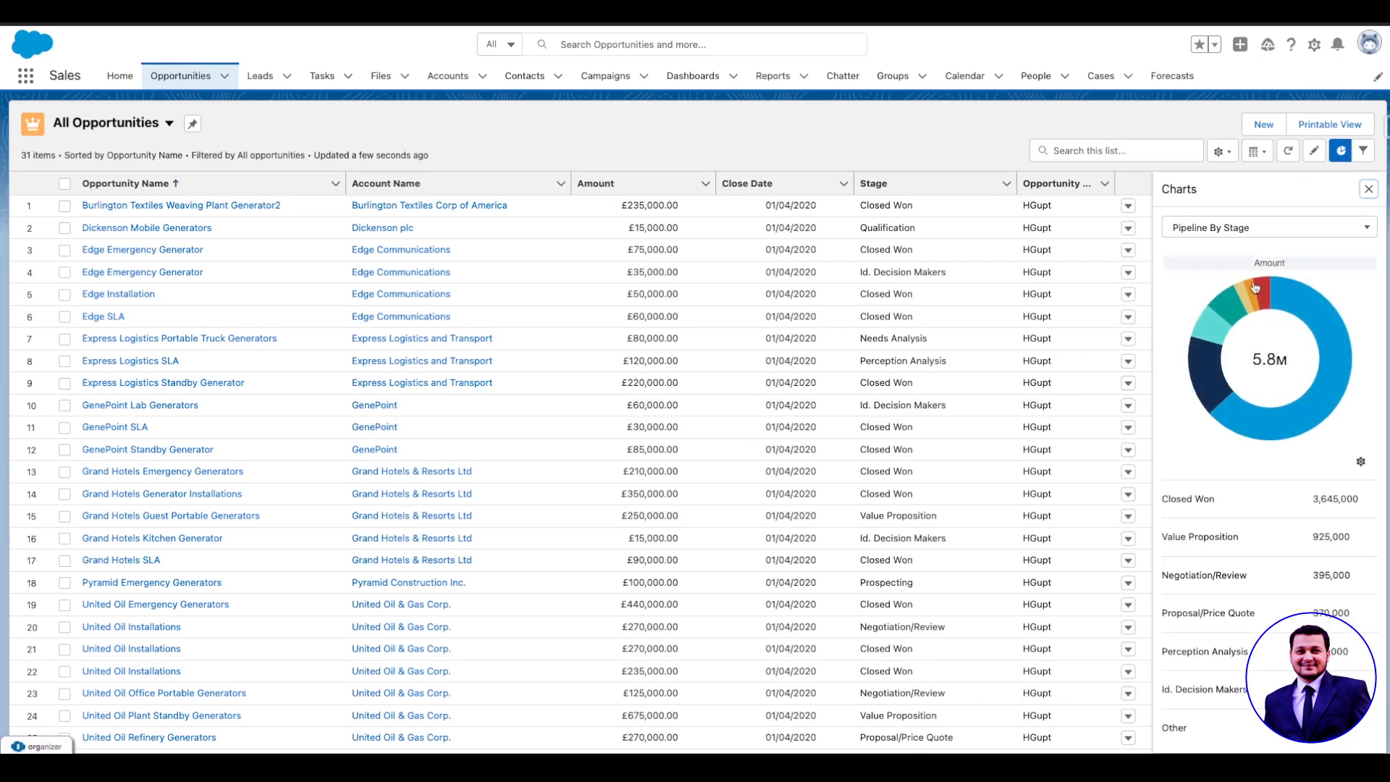
{"action": "left_click", "coordinate": [1230, 227]}
{"action": "left_click", "coordinate": [1239, 259]}
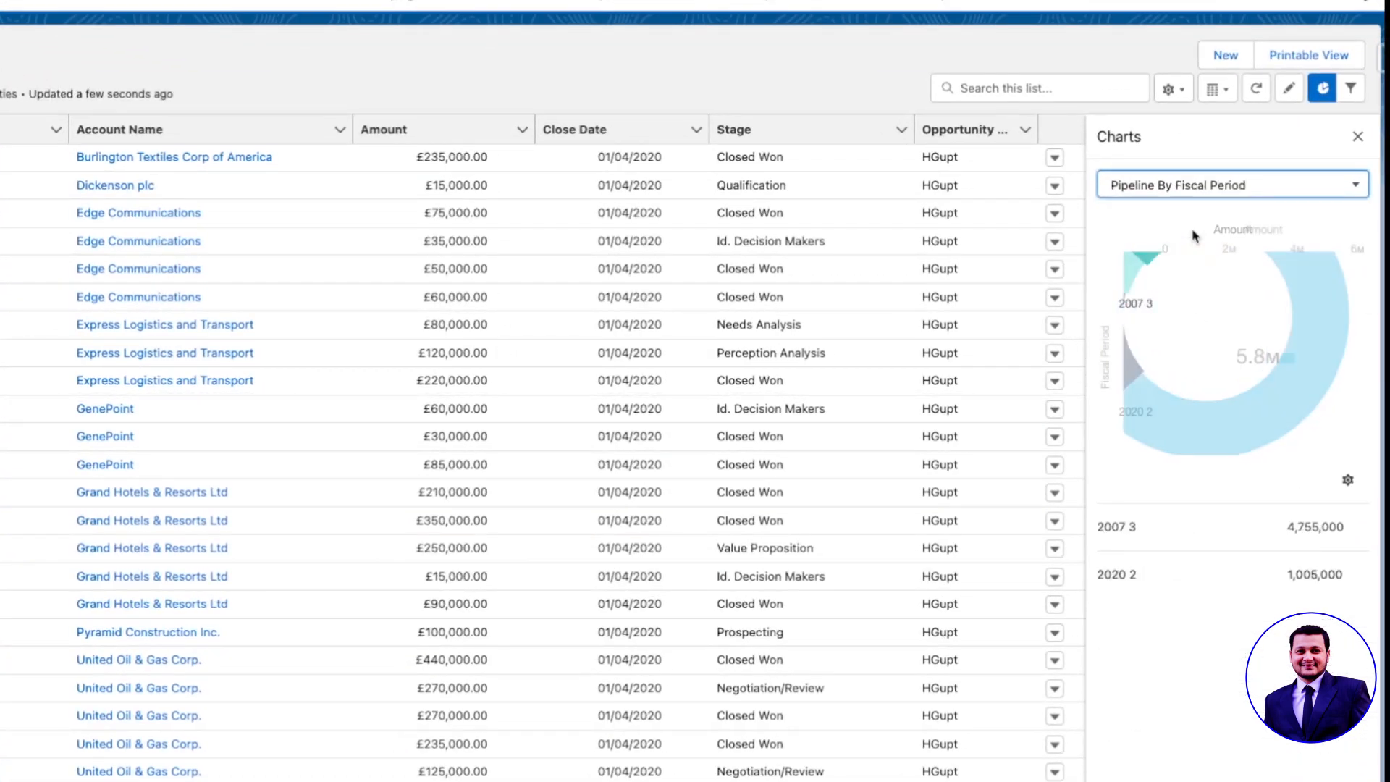
{"action": "left_click", "coordinate": [1193, 190]}
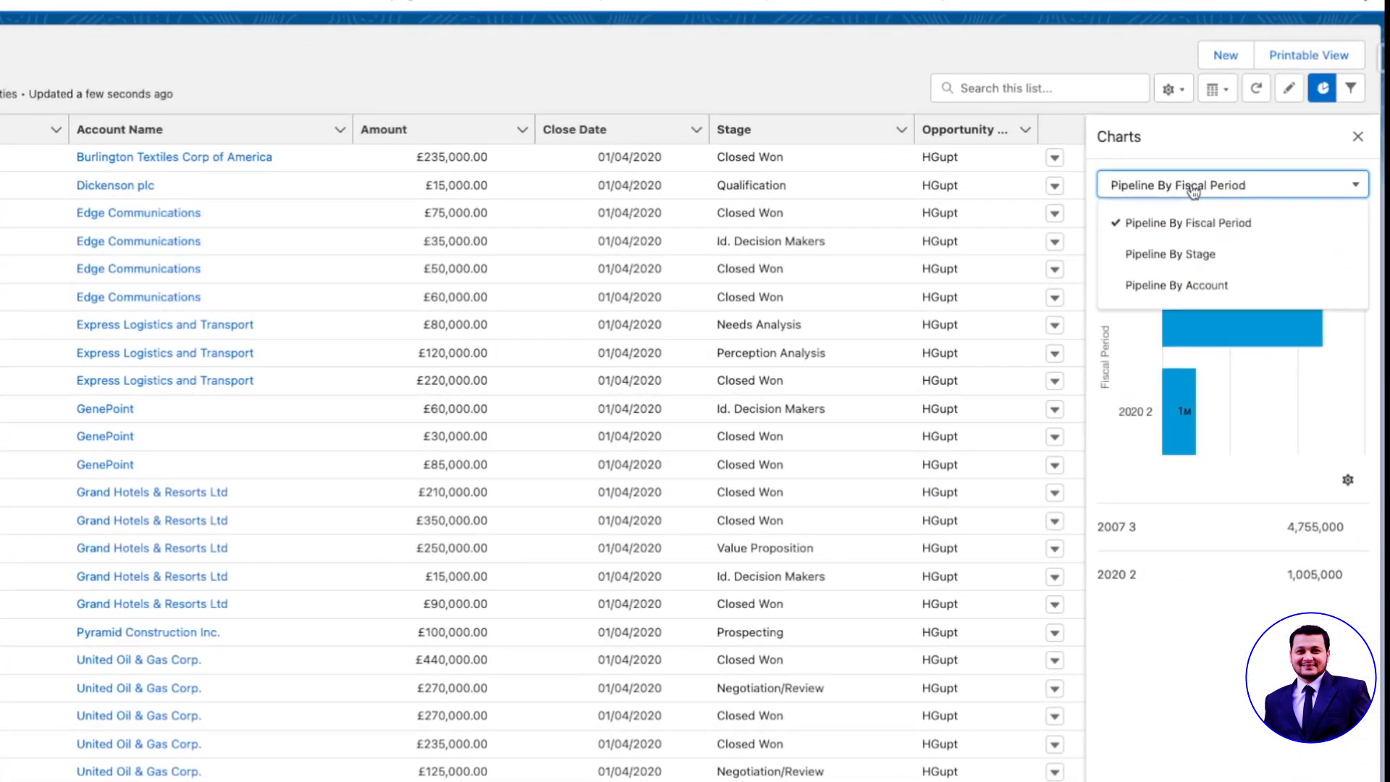
{"action": "left_click", "coordinate": [1179, 285]}
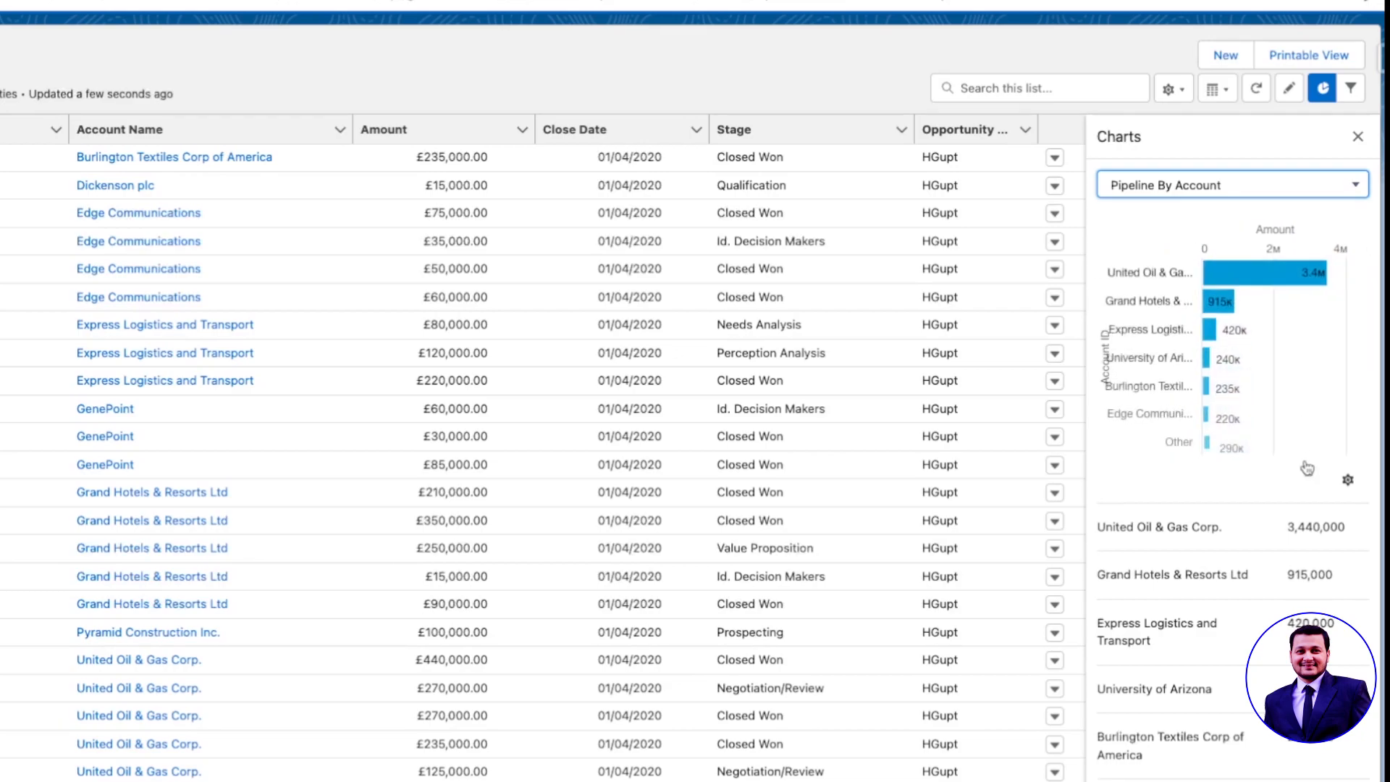
Display the Pipeline By Account chart as a vertical bar, horizontal bar and donut chart in turn, and hide the charts
{"action": "left_click", "coordinate": [1348, 480]}
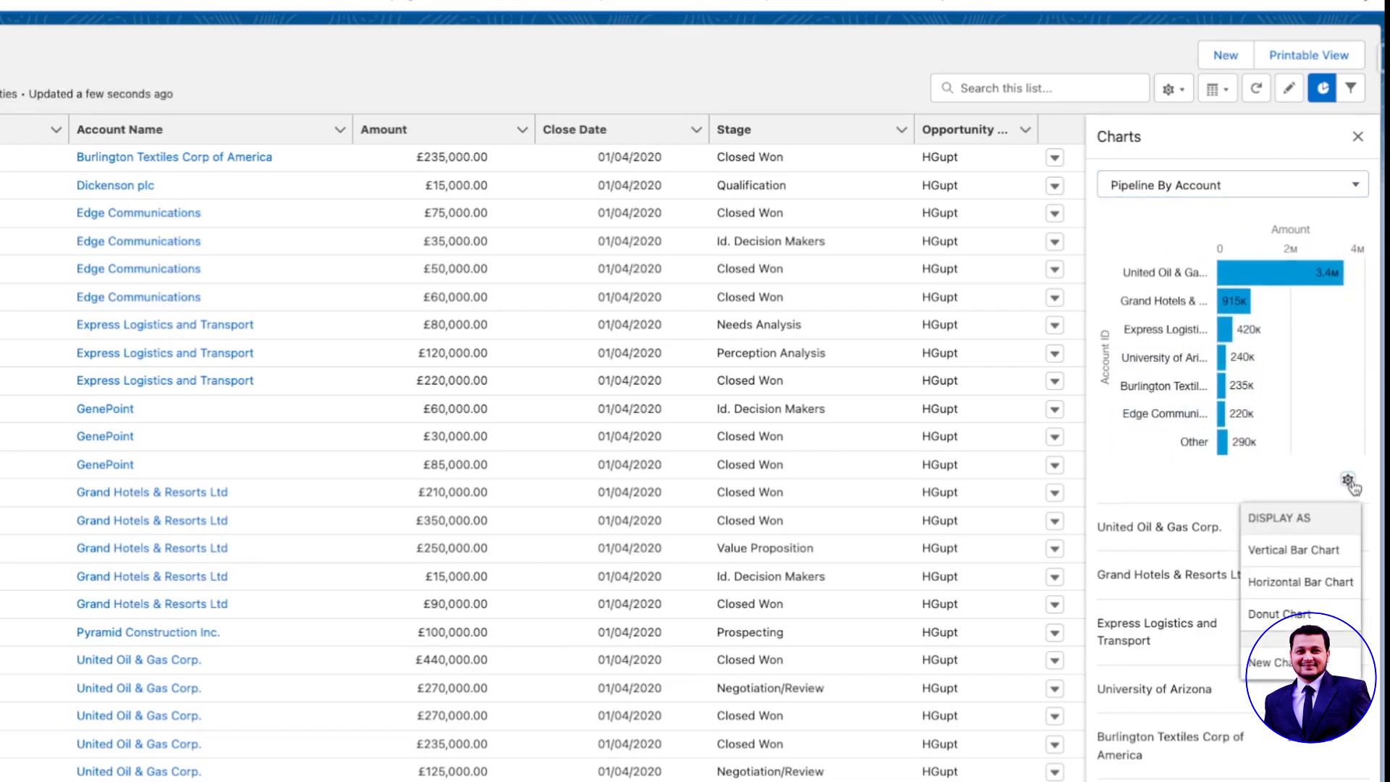
{"action": "left_click", "coordinate": [1316, 558]}
{"action": "left_click", "coordinate": [1343, 487]}
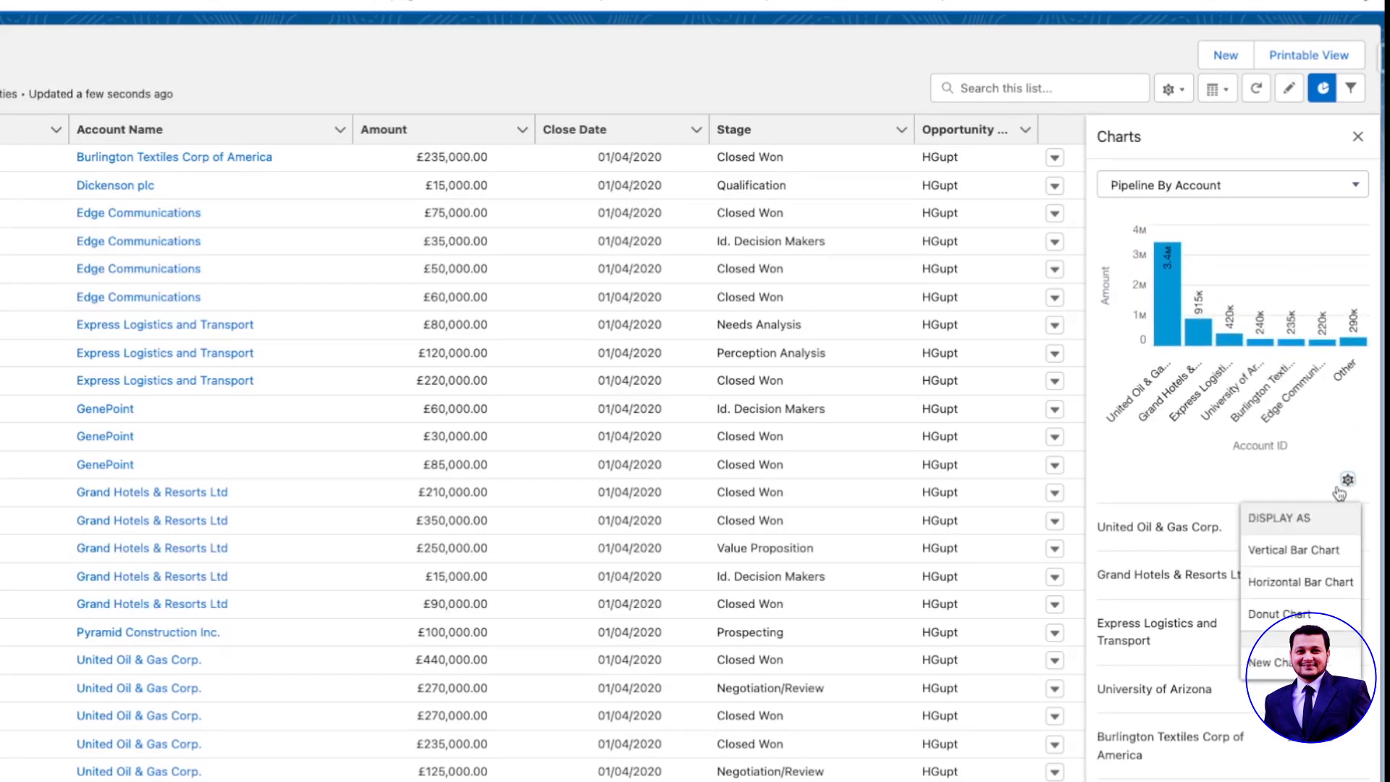
{"action": "left_click", "coordinate": [1301, 582]}
{"action": "left_click", "coordinate": [1345, 482]}
{"action": "left_click", "coordinate": [1296, 608]}
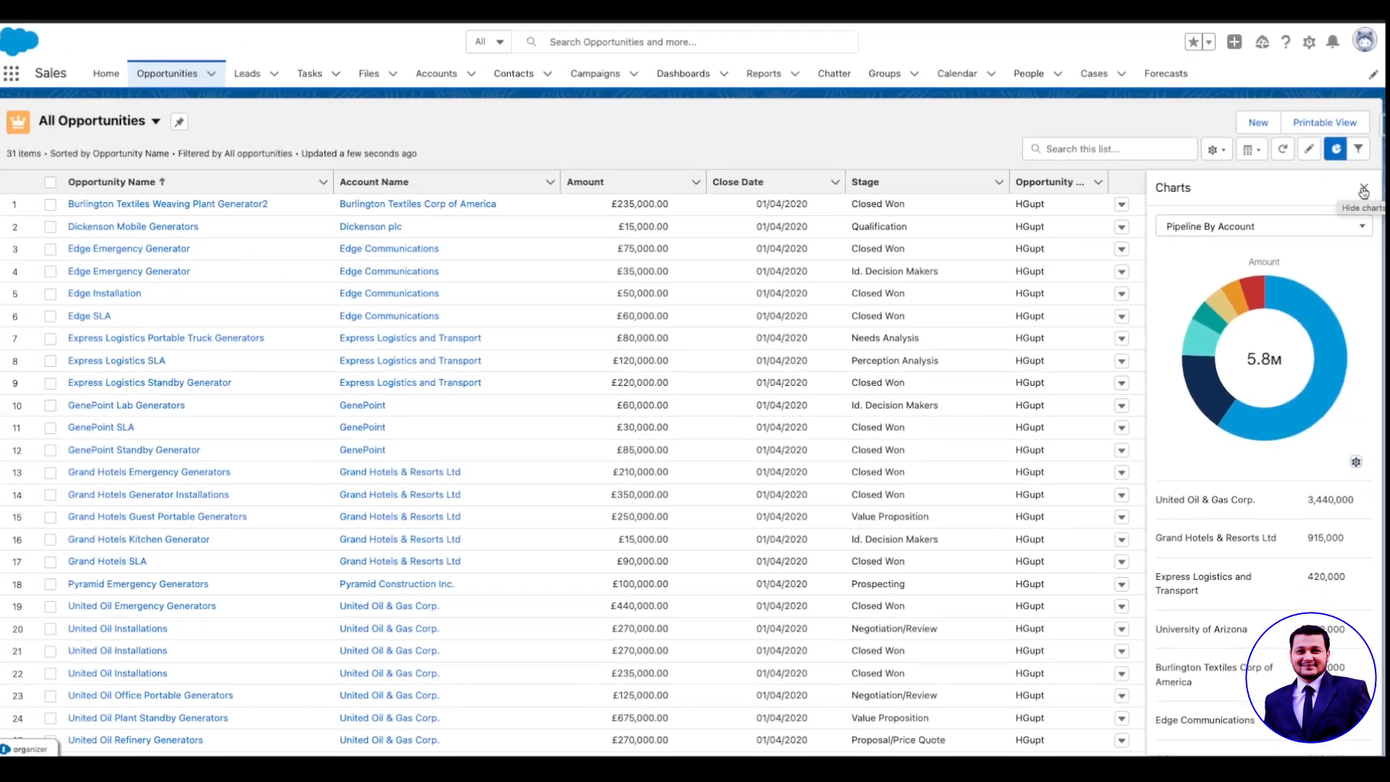
{"action": "left_click", "coordinate": [1357, 139]}
Look through the rows of the All Opportunities list and check which fields the list search covers
{"action": "scroll", "coordinate": [972, 356], "scroll_direction": "down", "scroll_amount": 3}
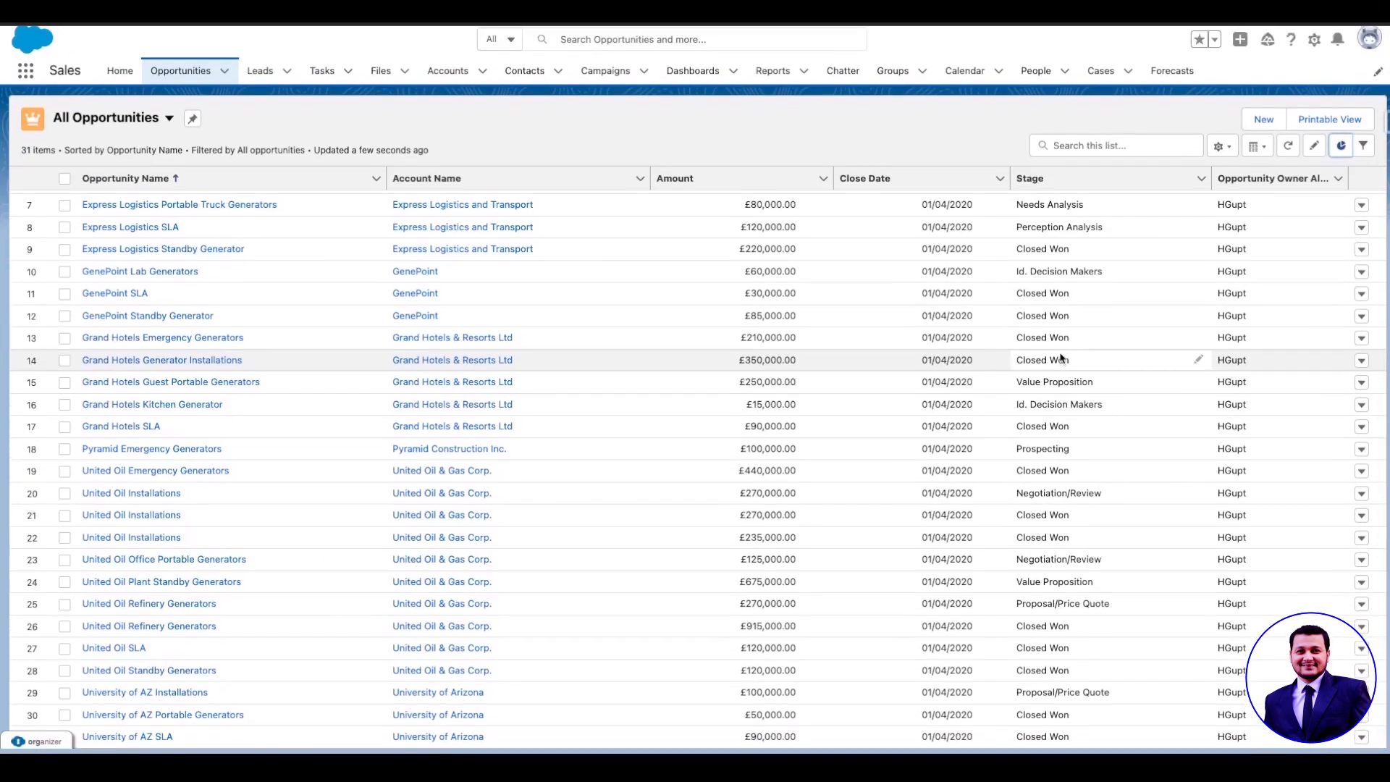
{"action": "scroll", "coordinate": [1060, 357], "scroll_direction": "up", "scroll_amount": 2}
{"action": "scroll", "coordinate": [1060, 357], "scroll_direction": "down", "scroll_amount": 2}
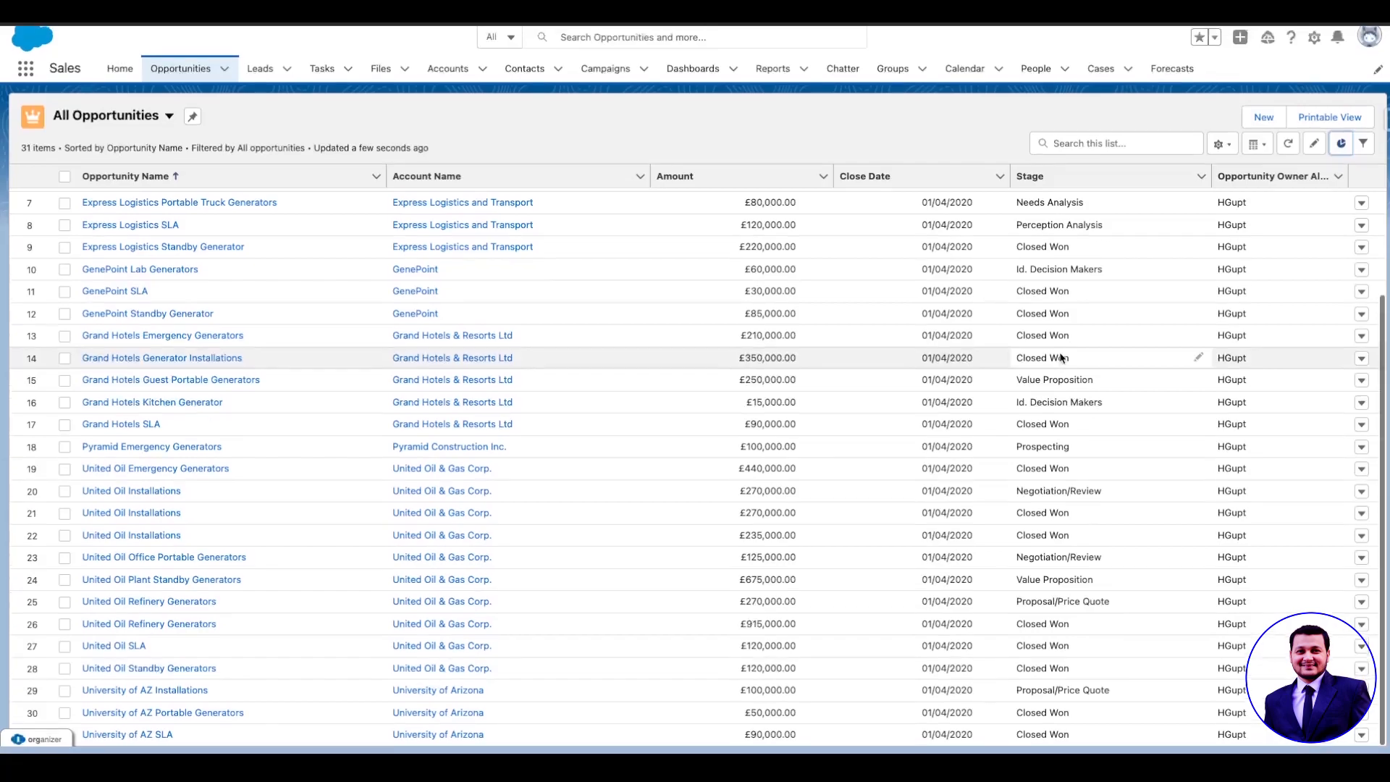
{"action": "left_click", "coordinate": [1123, 148]}
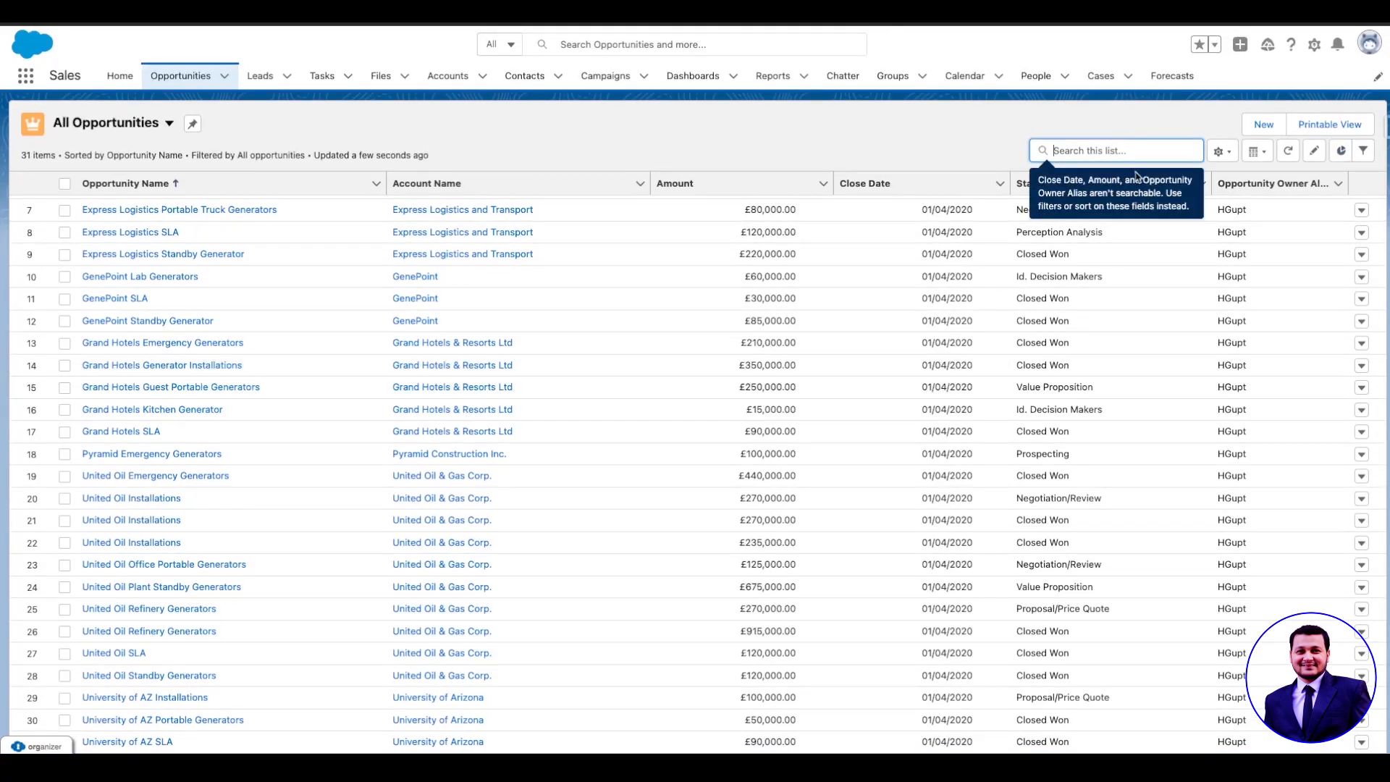
Start a new opportunity list view named Training List View with the API name Training_List_View
{"action": "left_click", "coordinate": [1237, 150]}
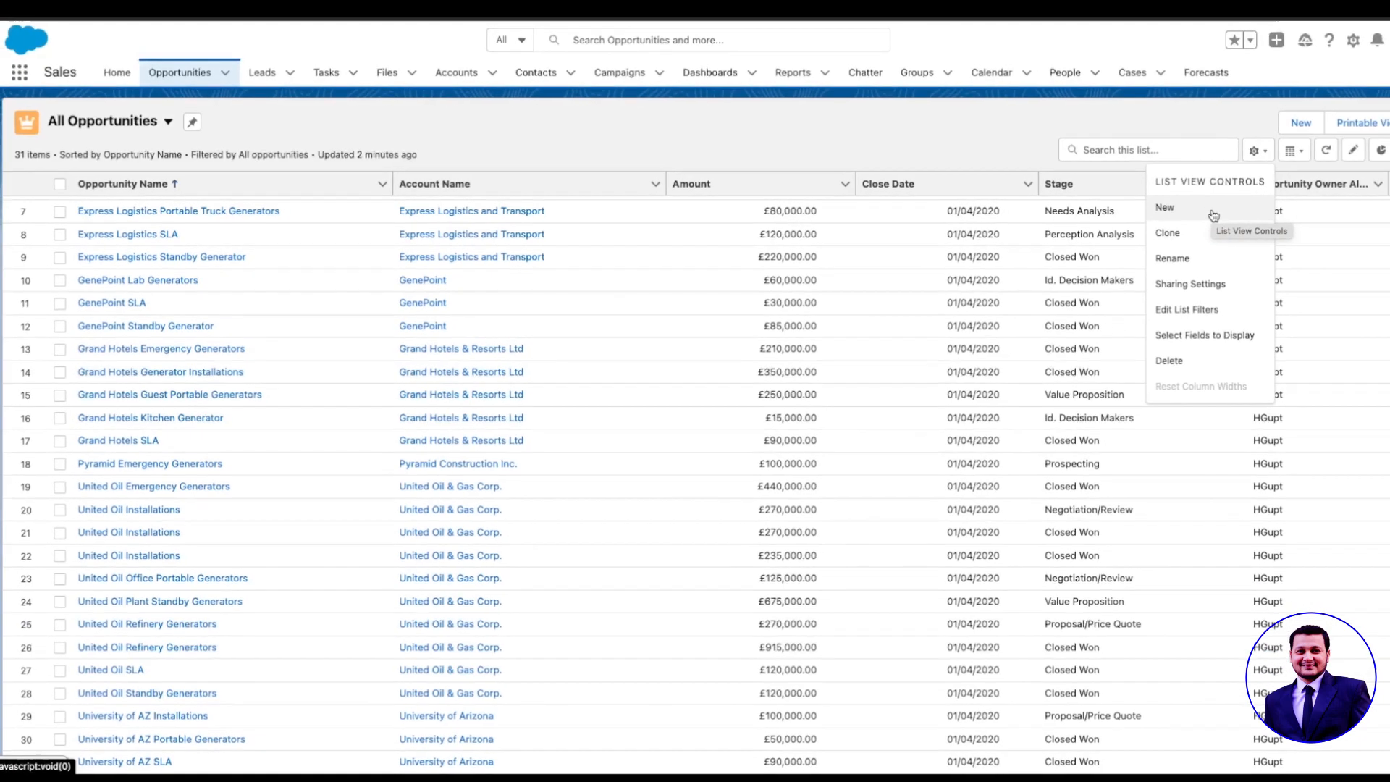
{"action": "left_click", "coordinate": [1139, 239]}
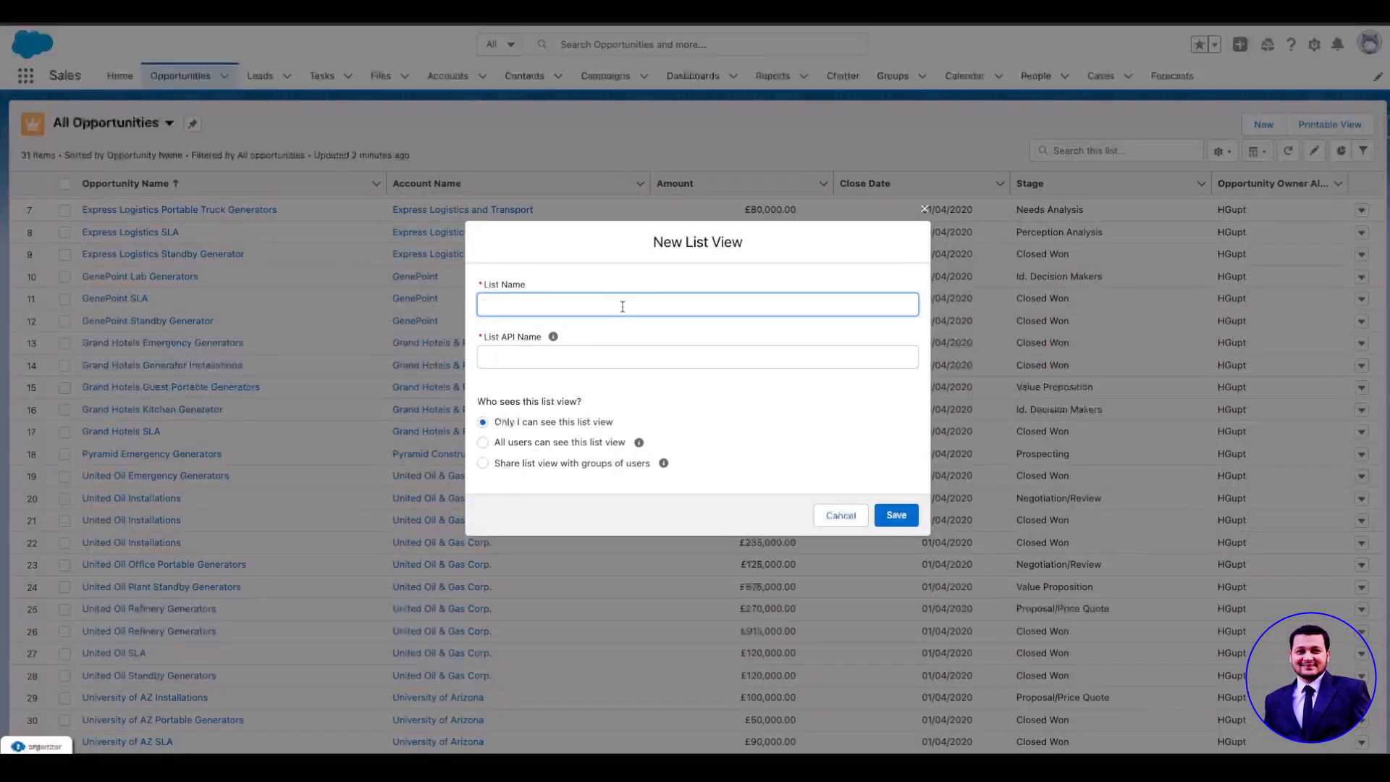
{"action": "type", "text": "Training List View"}
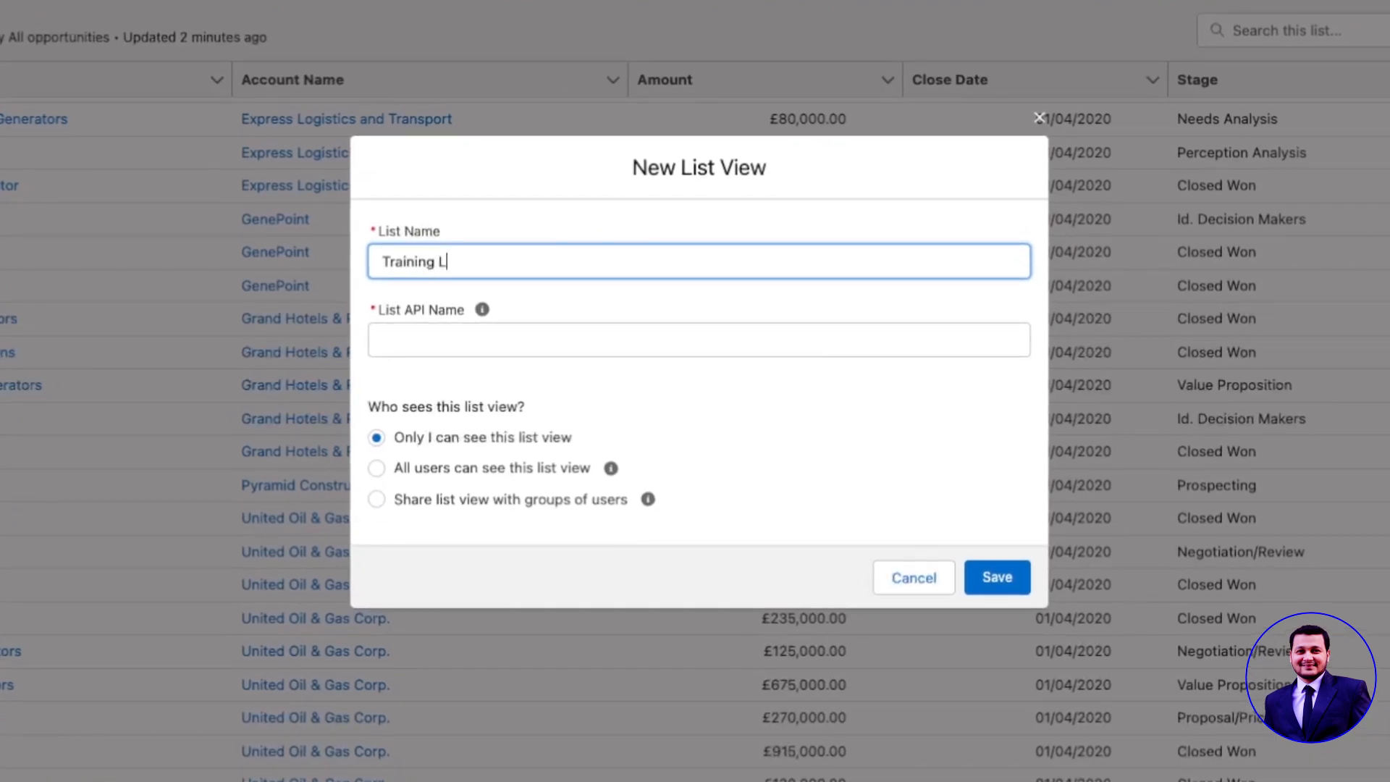
{"action": "key", "text": "Tab"}
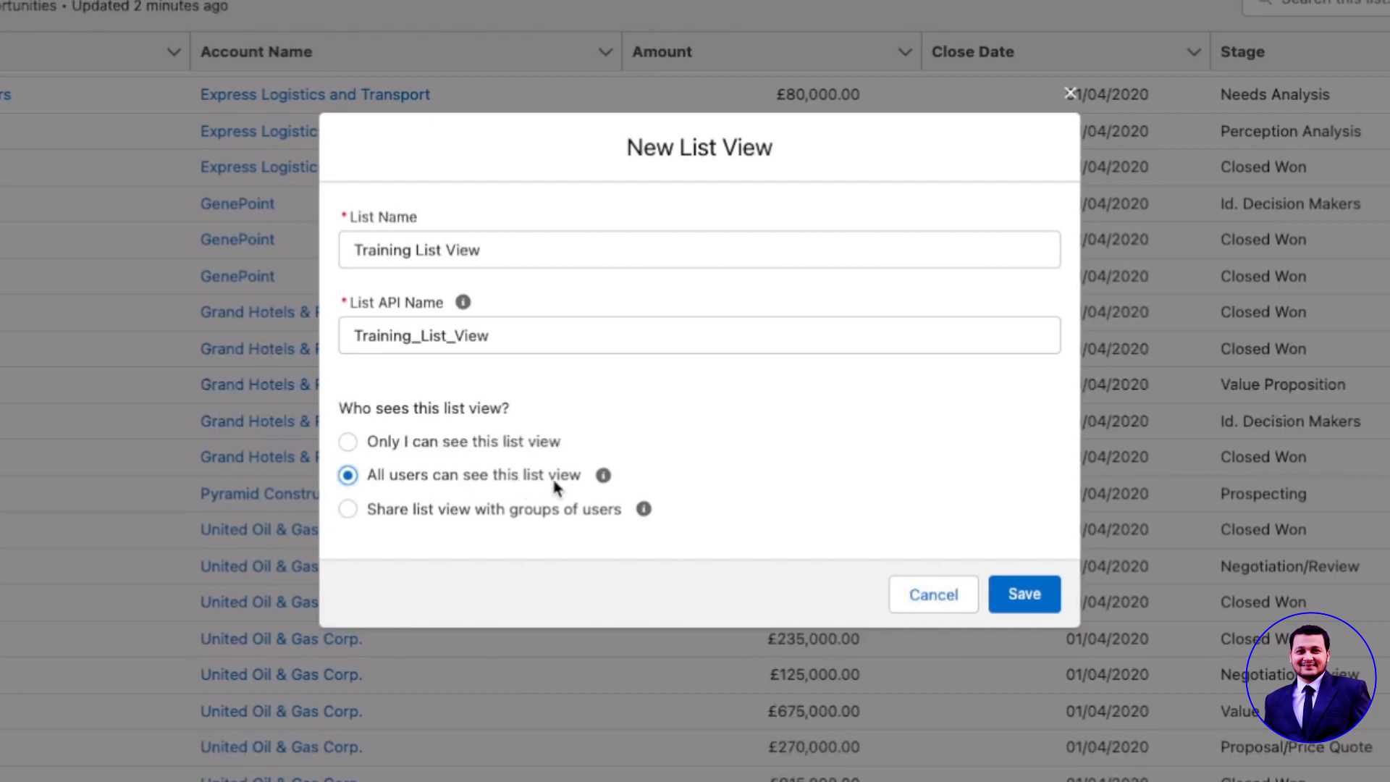
Try sharing the new list view with groups of users and look at the group types available
{"action": "left_click", "coordinate": [486, 511]}
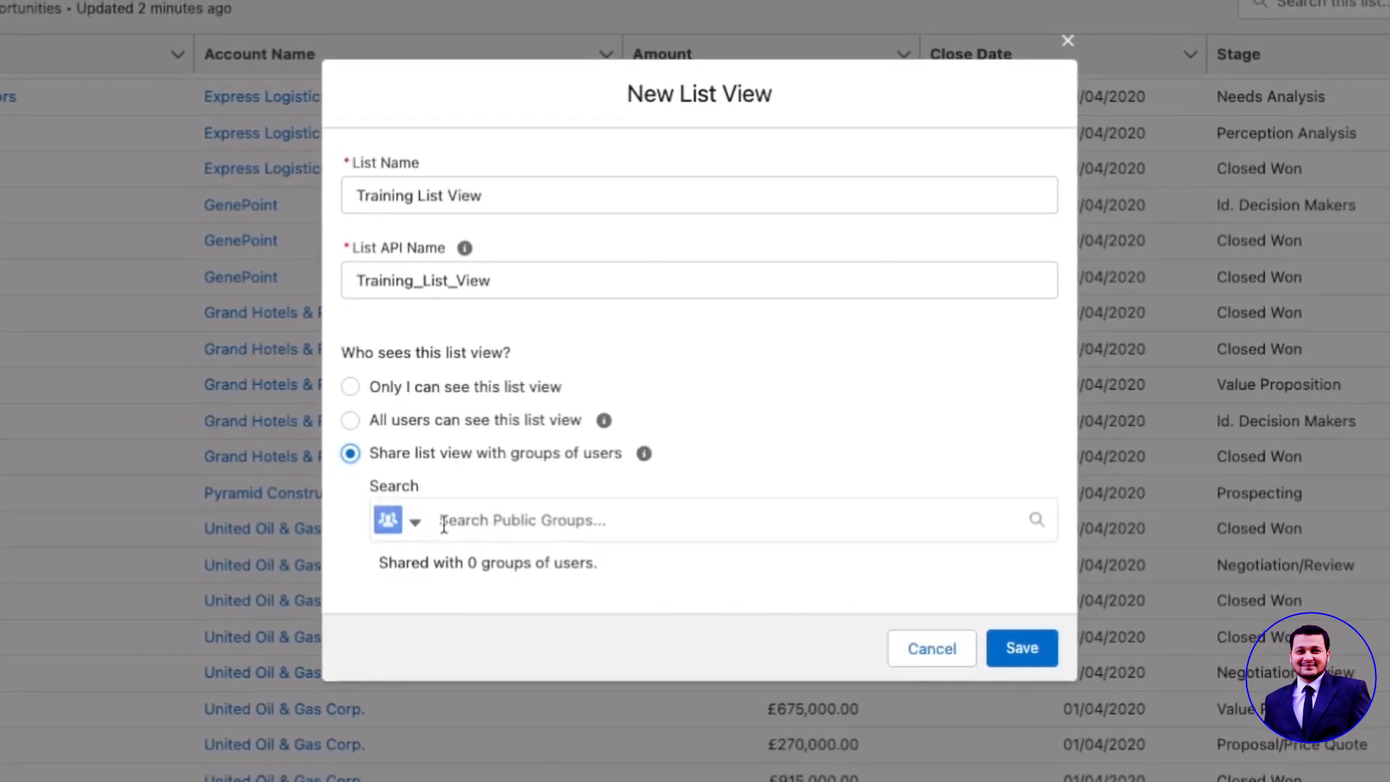
{"action": "left_click", "coordinate": [417, 523]}
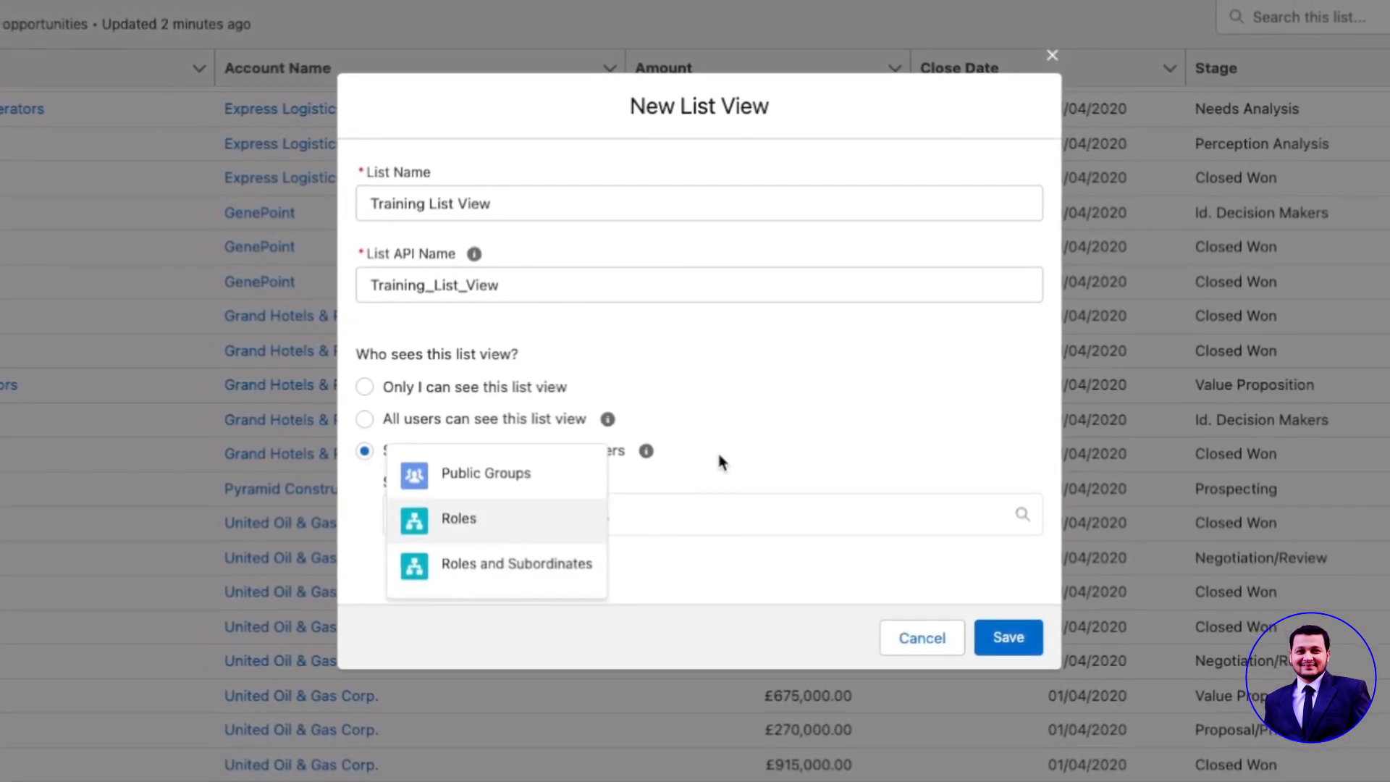
{"action": "left_click", "coordinate": [574, 472]}
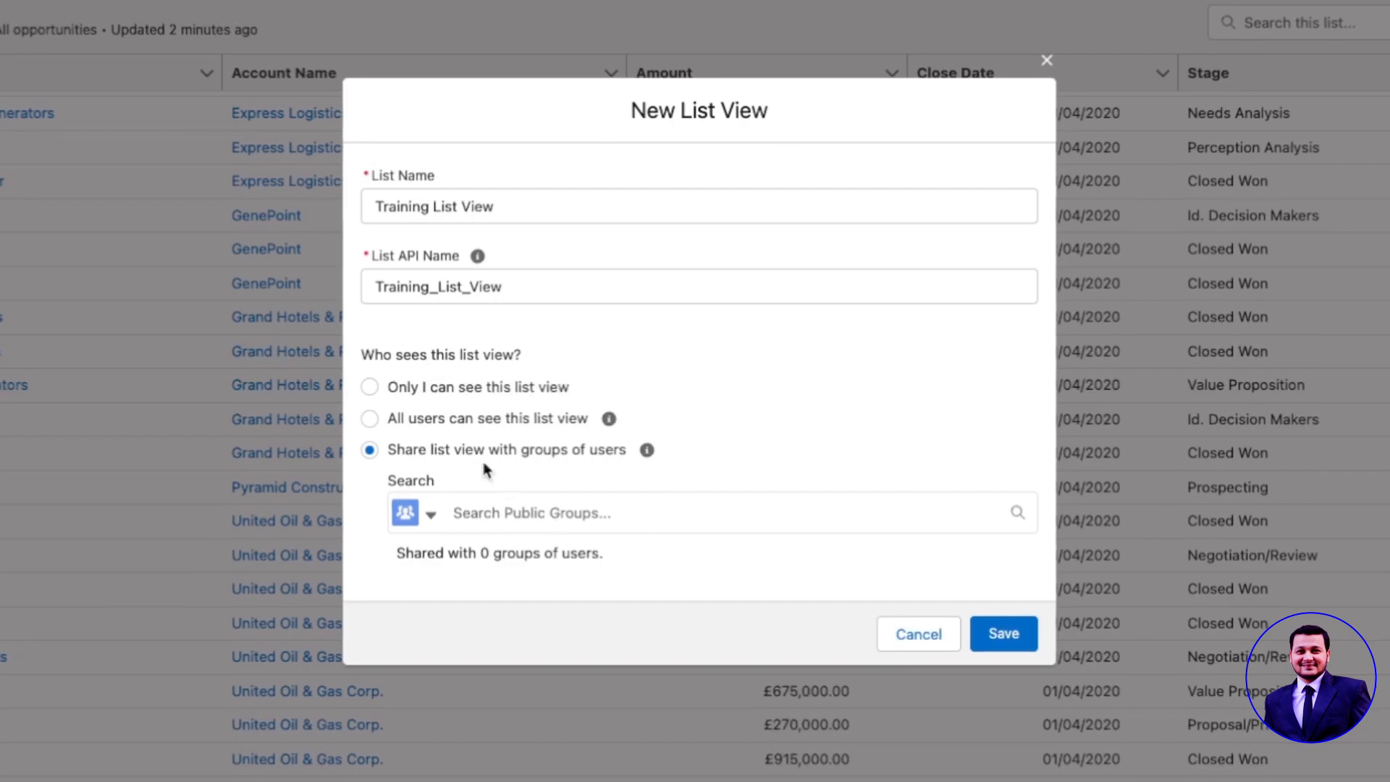
Make Training List View visible to all users and save it
{"action": "left_click", "coordinate": [428, 420]}
{"action": "left_click", "coordinate": [999, 579]}
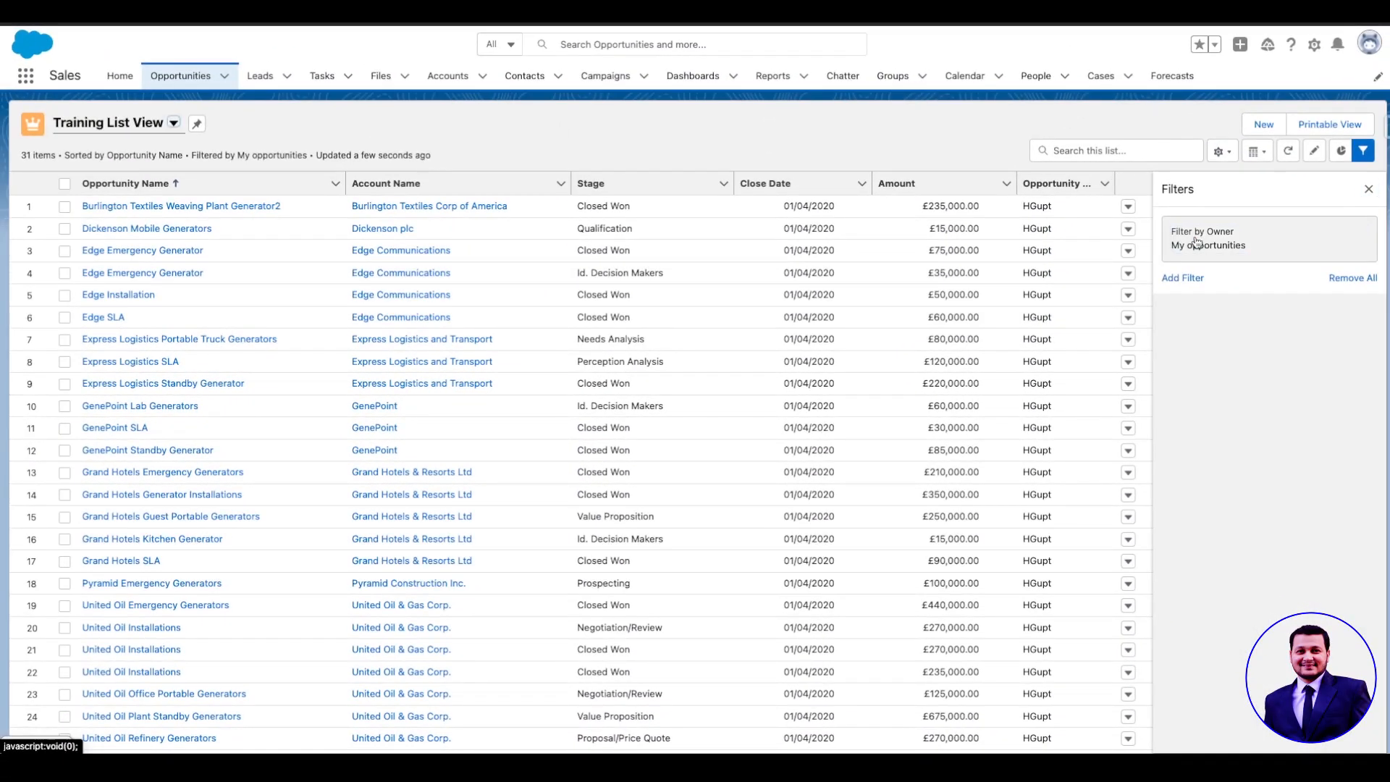
Set the owner filter of Training List View to My team's opportunities and save the list view
{"action": "left_click", "coordinate": [1196, 243]}
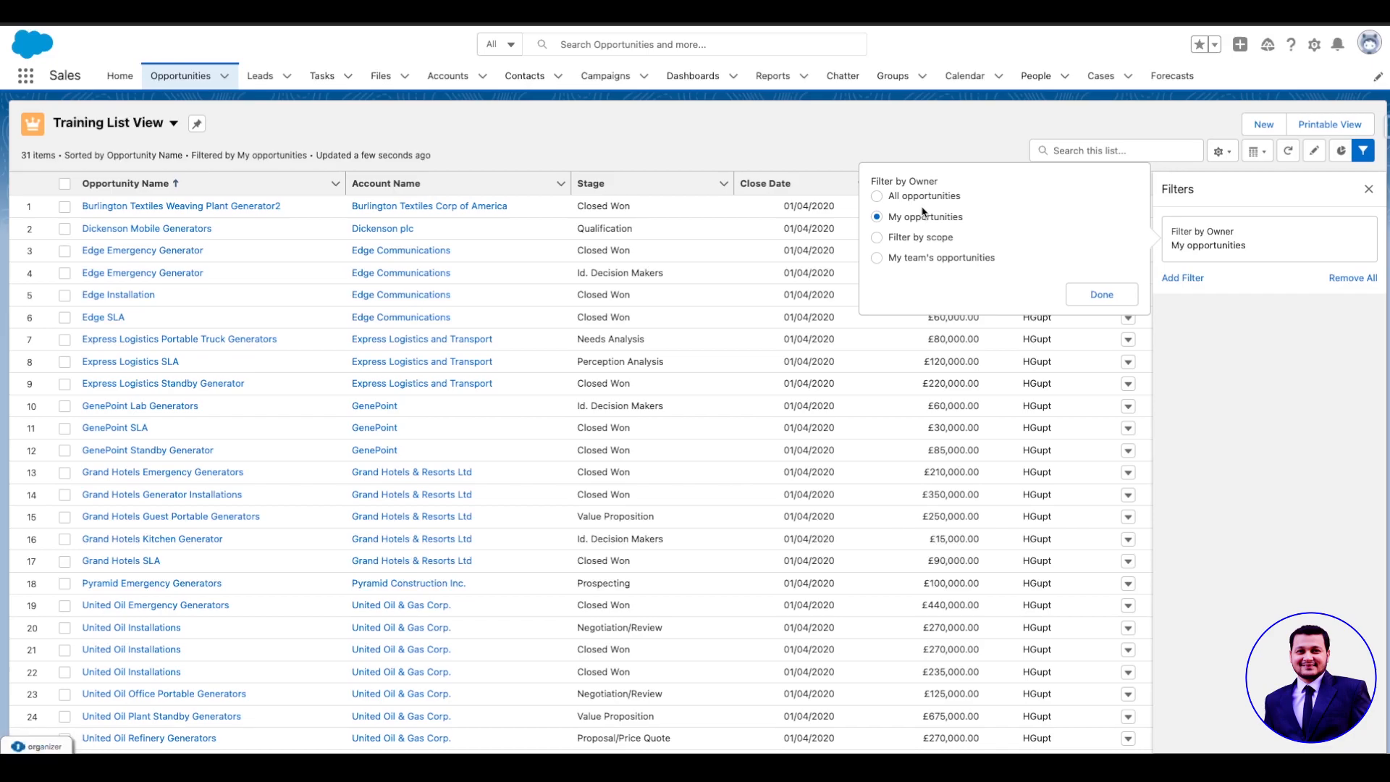
{"action": "left_click", "coordinate": [1100, 297]}
{"action": "left_click", "coordinate": [1207, 250]}
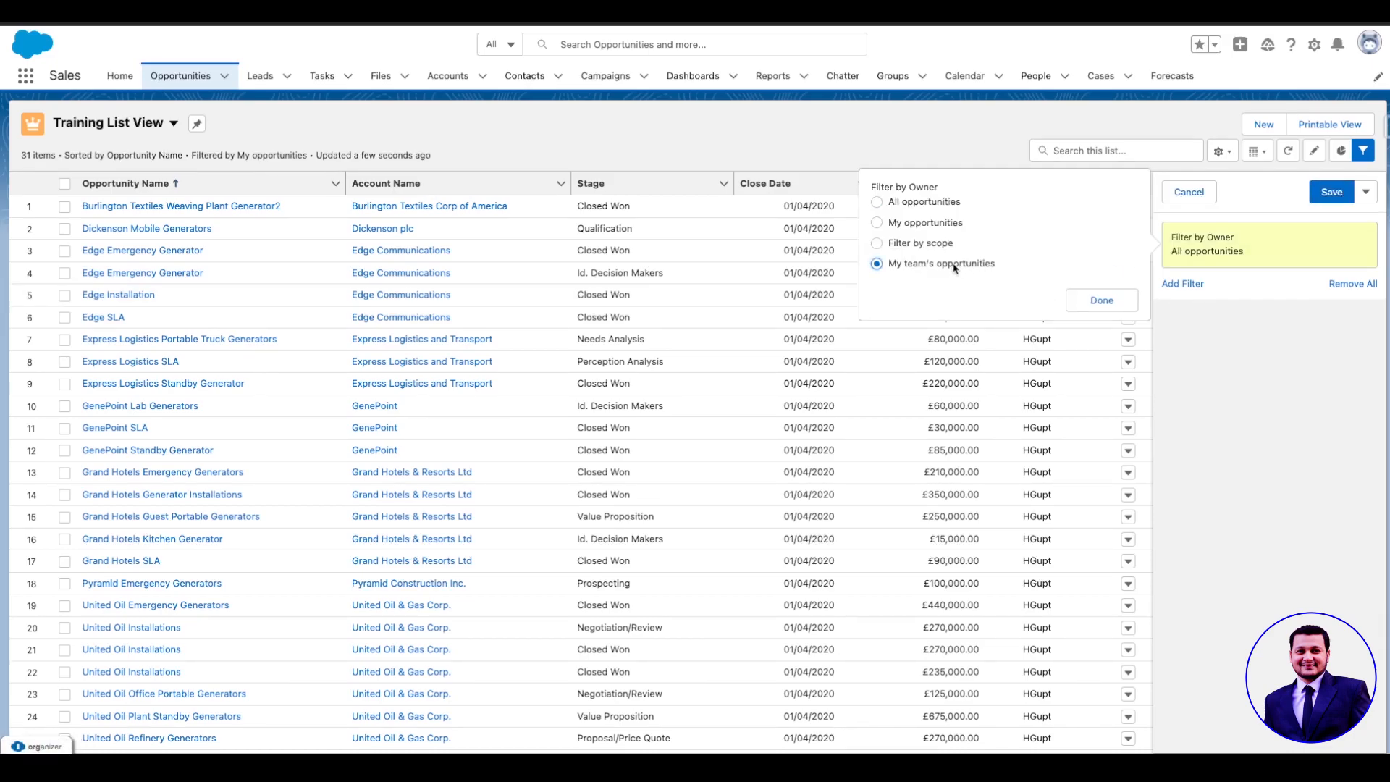
{"action": "left_click", "coordinate": [1106, 301]}
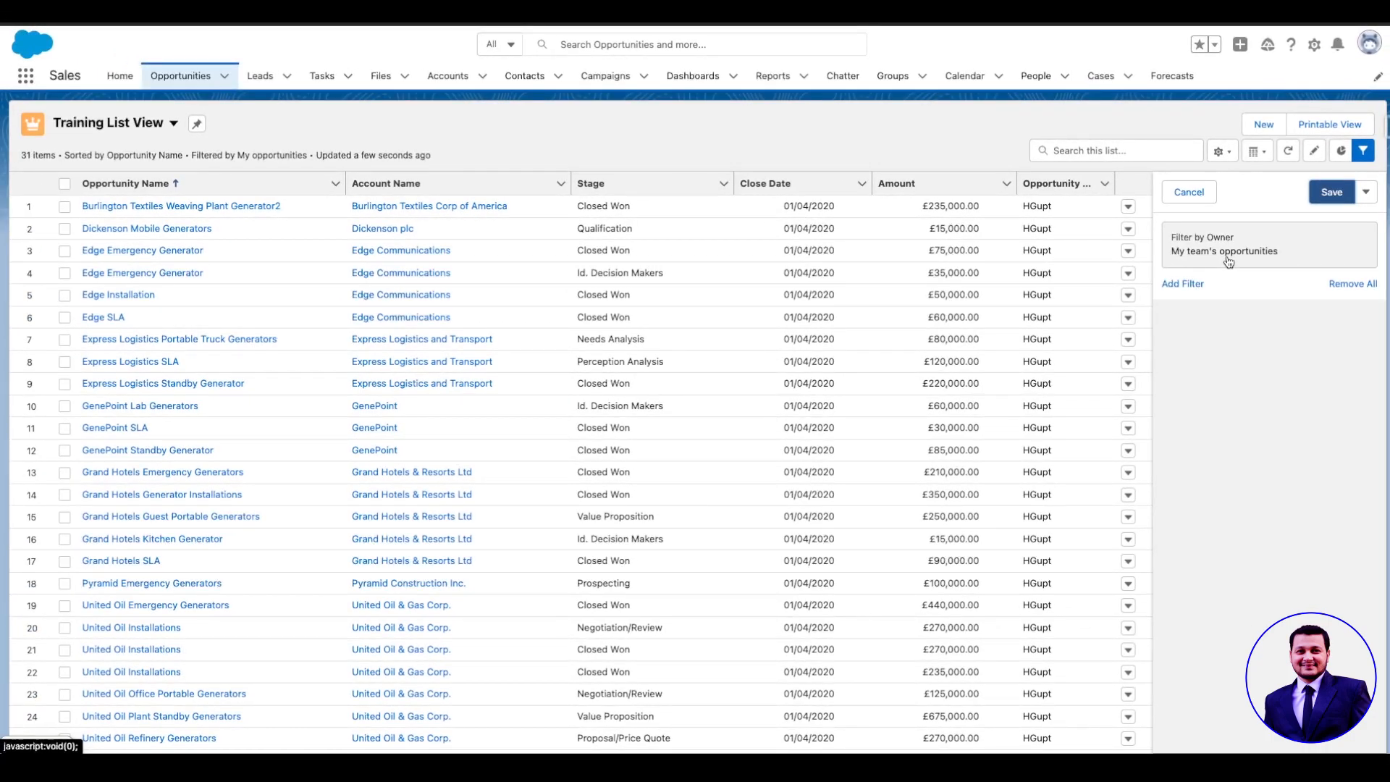
{"action": "left_click", "coordinate": [1331, 192]}
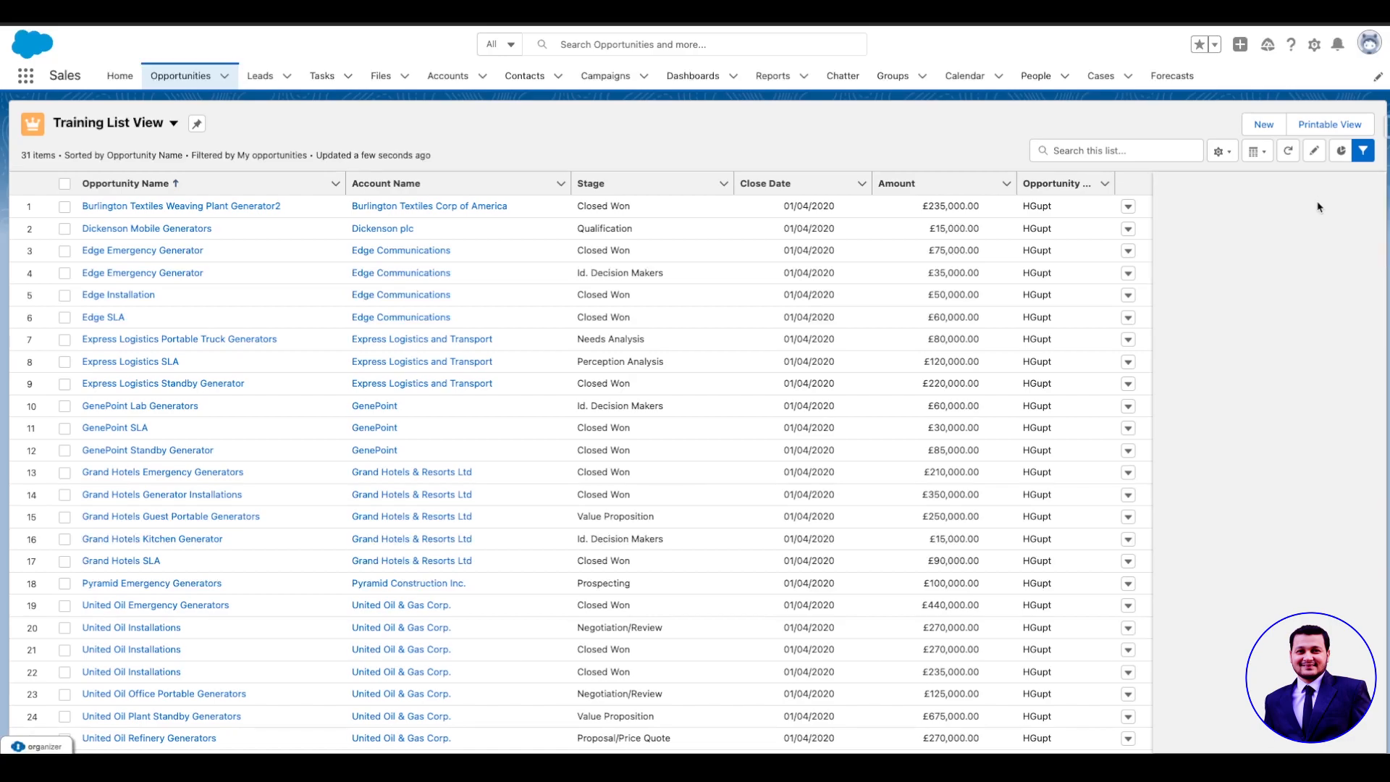
Display Training List View as a Kanban board, then open and close the card details pane
{"action": "left_click", "coordinate": [1259, 152]}
{"action": "left_click", "coordinate": [1283, 227]}
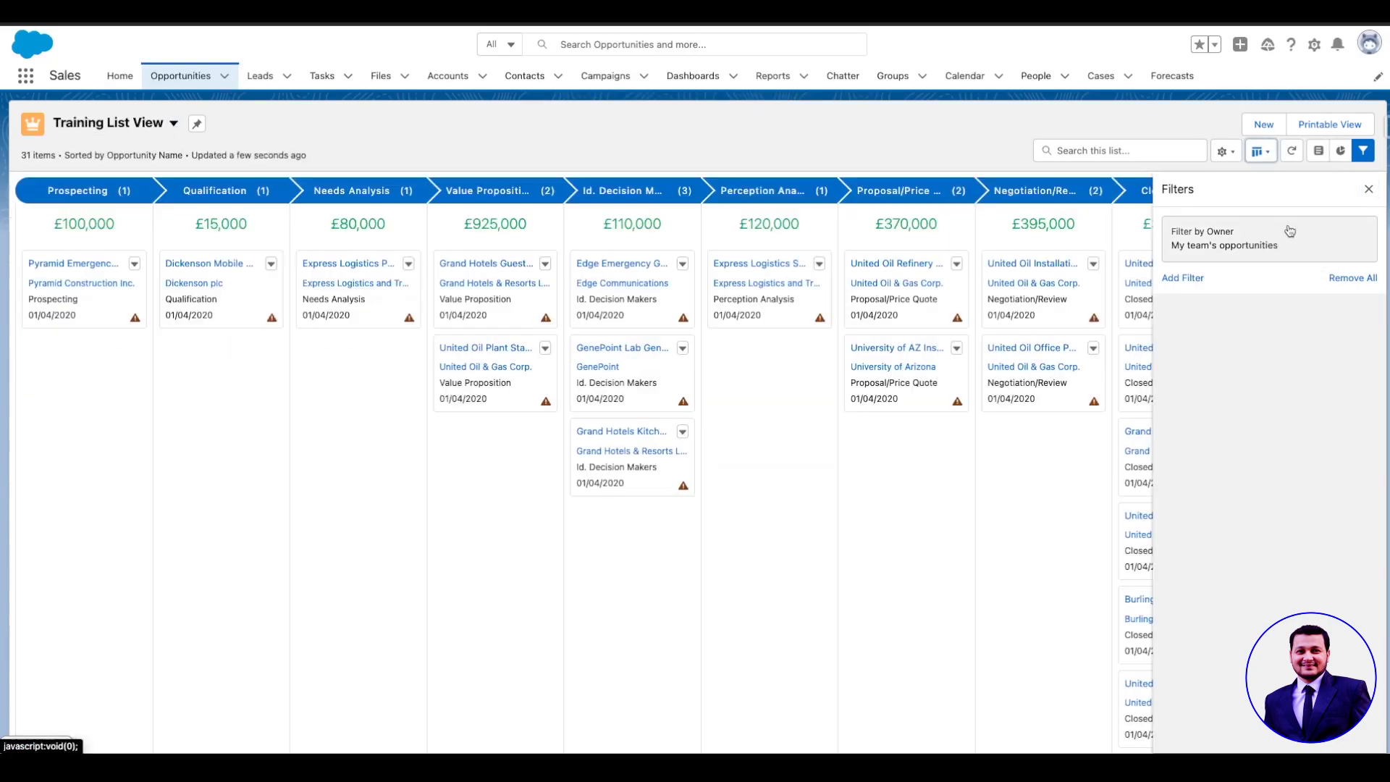
{"action": "left_click", "coordinate": [1324, 158]}
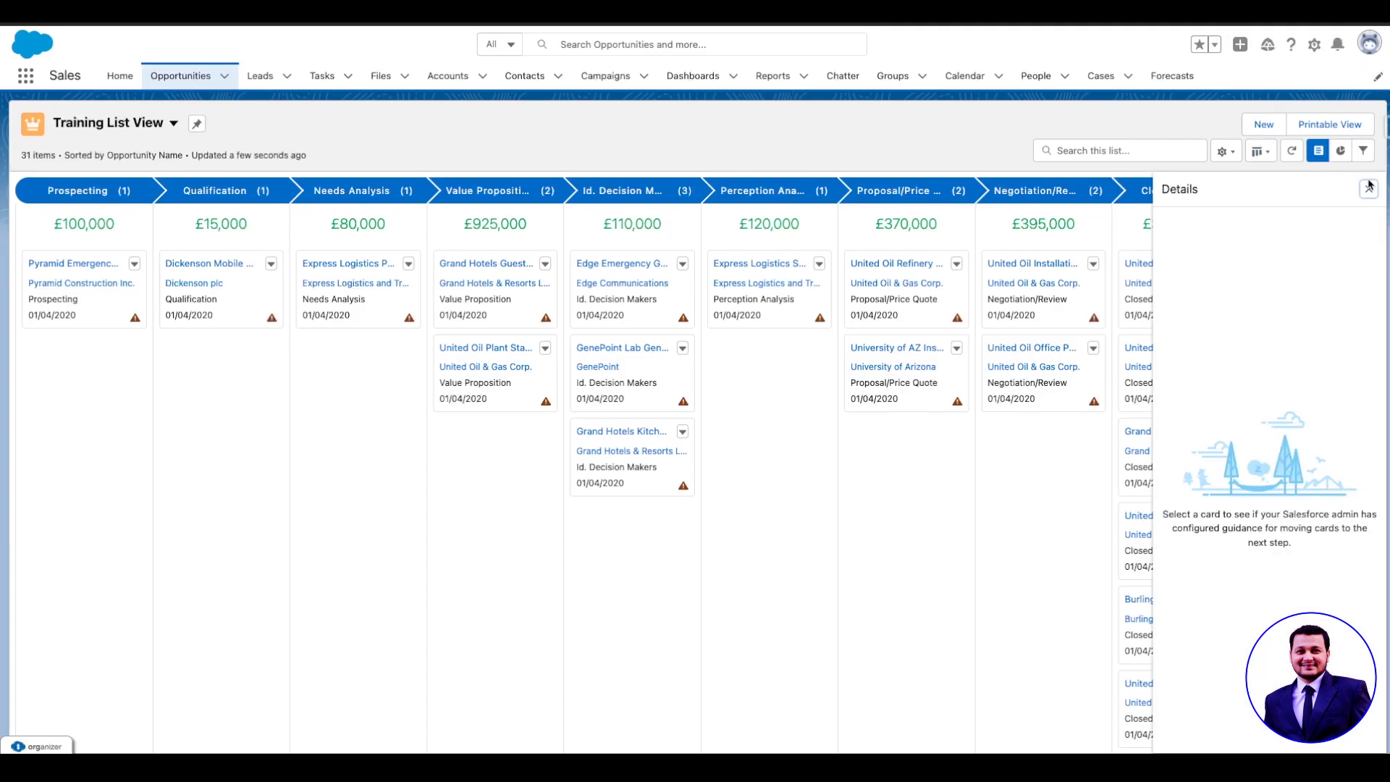
{"action": "left_click", "coordinate": [1369, 189]}
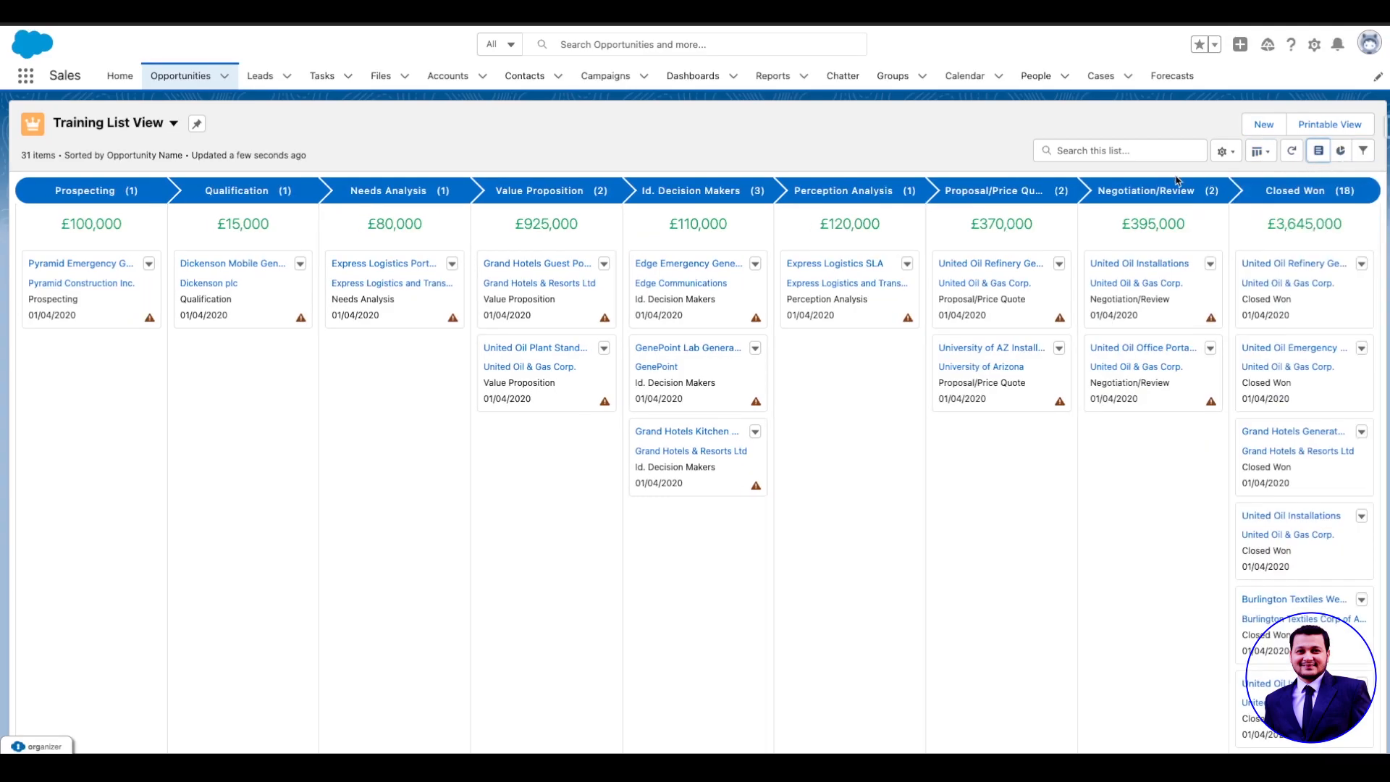
Add the Discount field to the visible fields of Training List View and save
{"action": "left_click", "coordinate": [1238, 156]}
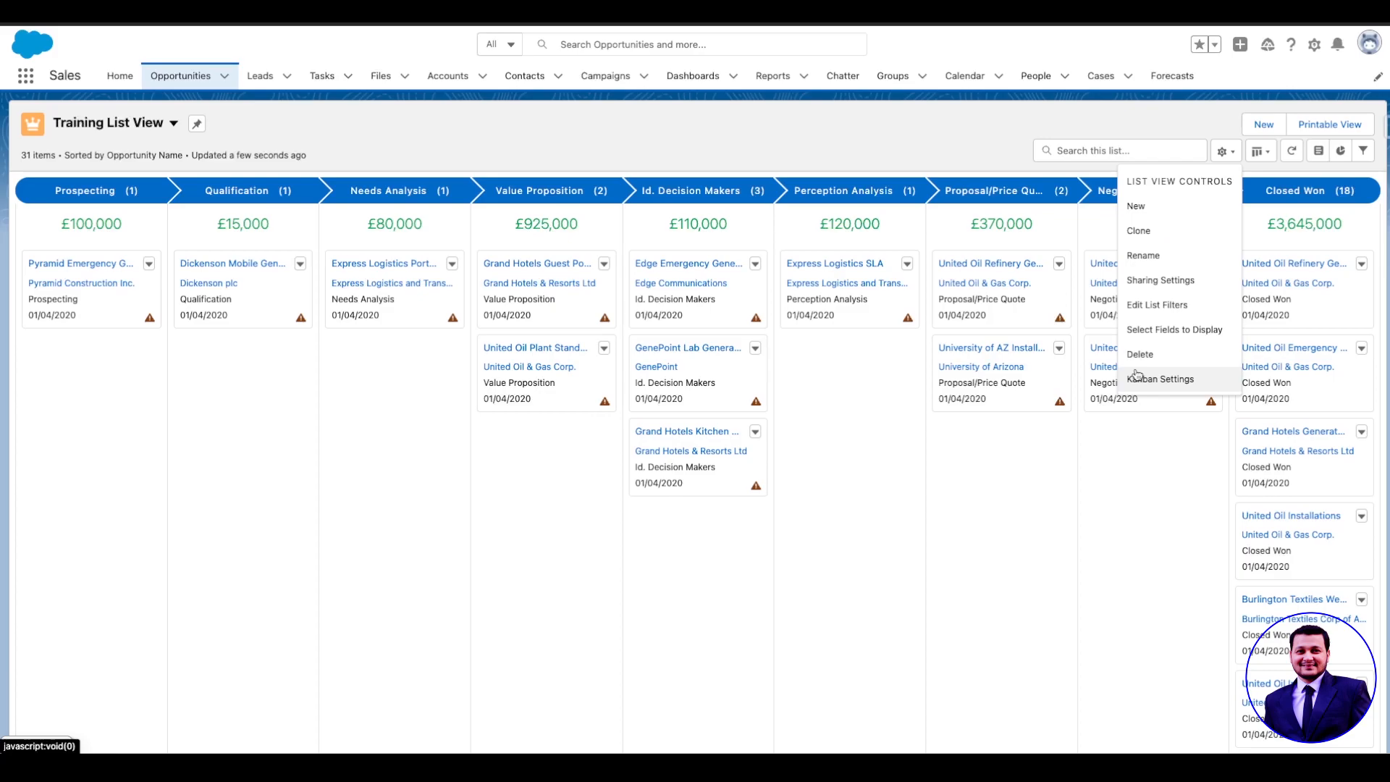
{"action": "left_click", "coordinate": [1158, 330]}
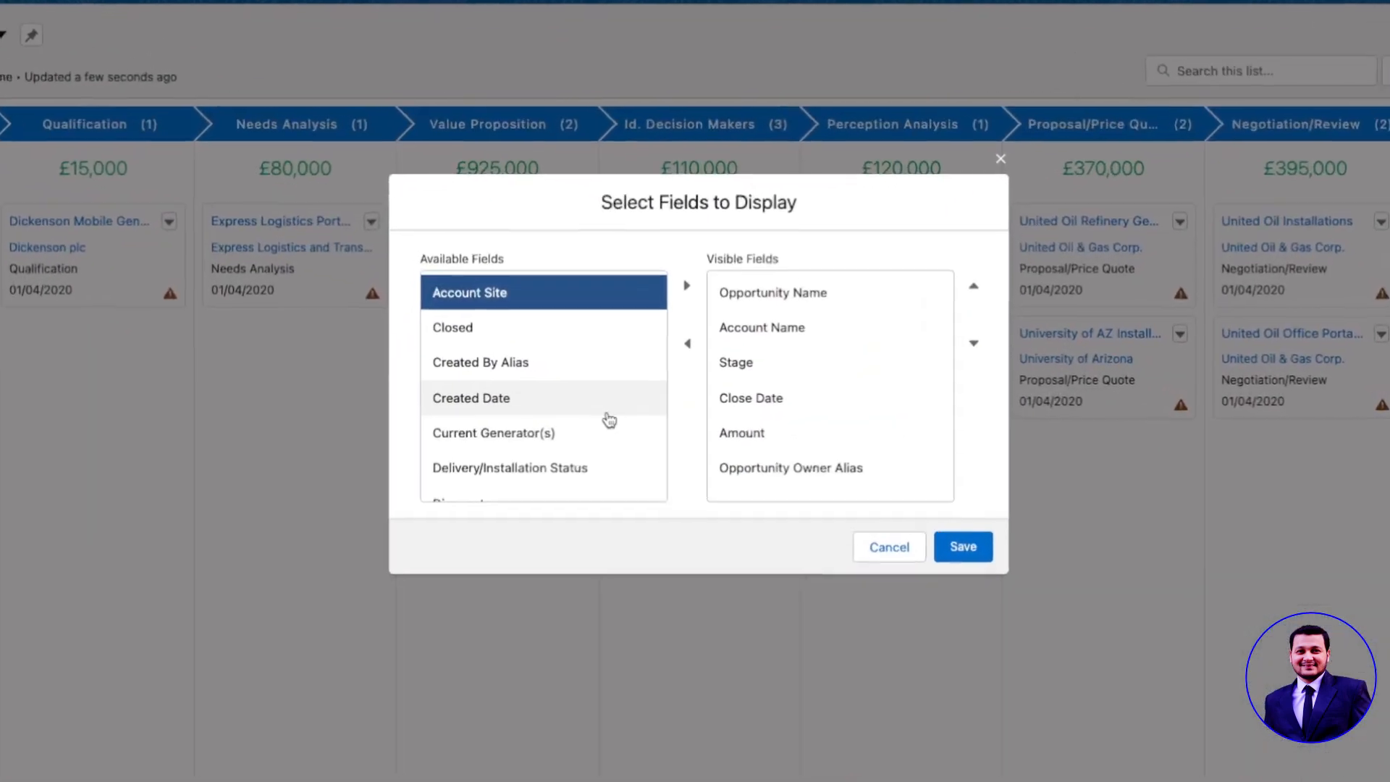
{"action": "scroll", "coordinate": [626, 412], "scroll_direction": "down", "scroll_amount": 1}
{"action": "scroll", "coordinate": [601, 422], "scroll_direction": "down", "scroll_amount": 1}
{"action": "left_click", "coordinate": [548, 451]}
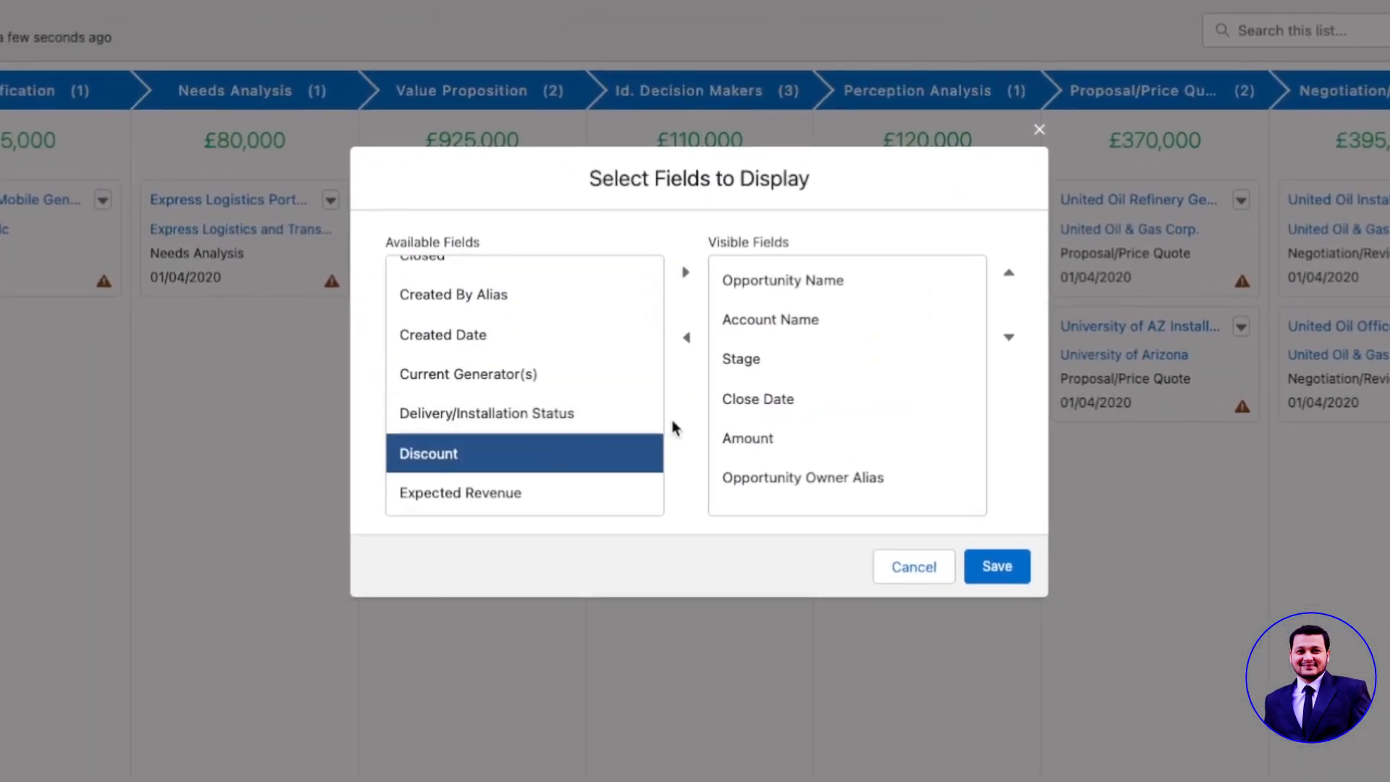
{"action": "left_click", "coordinate": [686, 274]}
{"action": "left_click", "coordinate": [979, 569]}
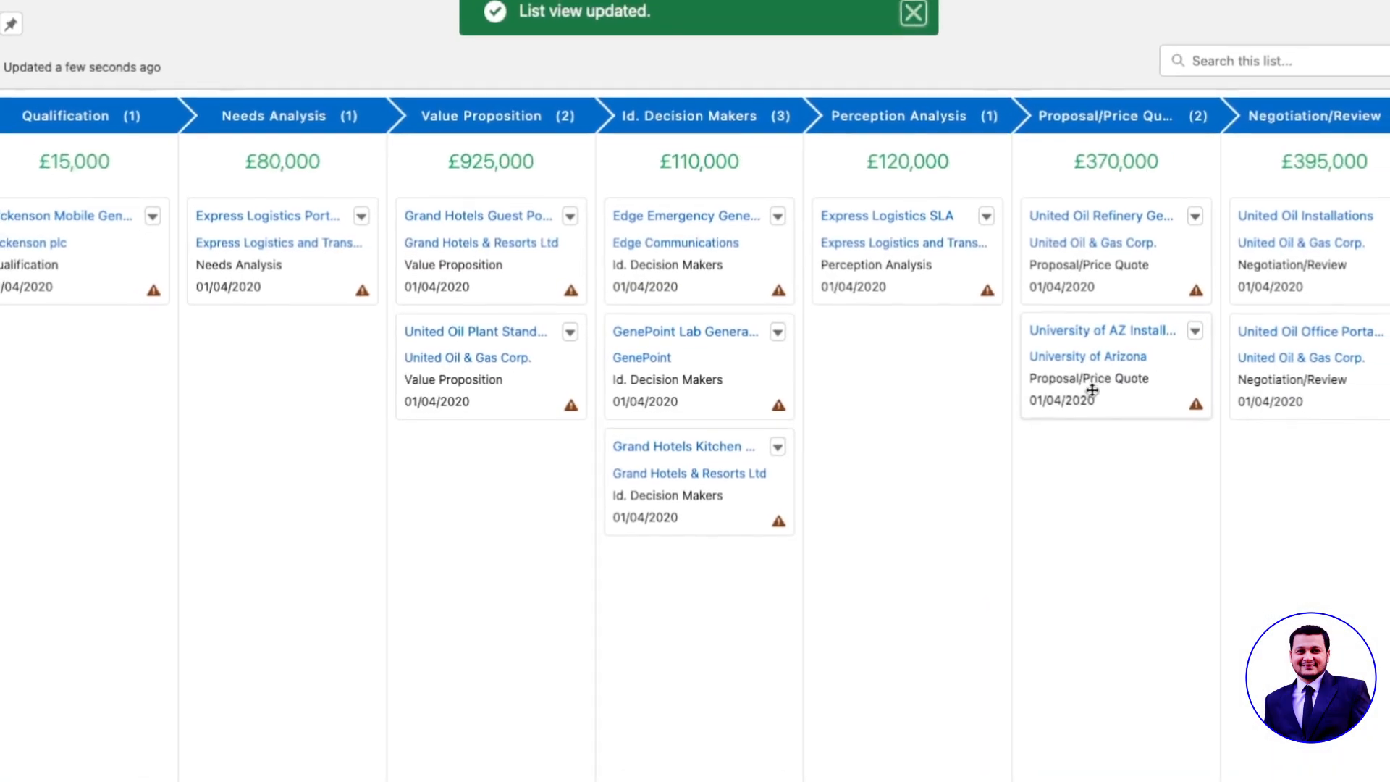
{"action": "mouse_move", "coordinate": [361, 289]}
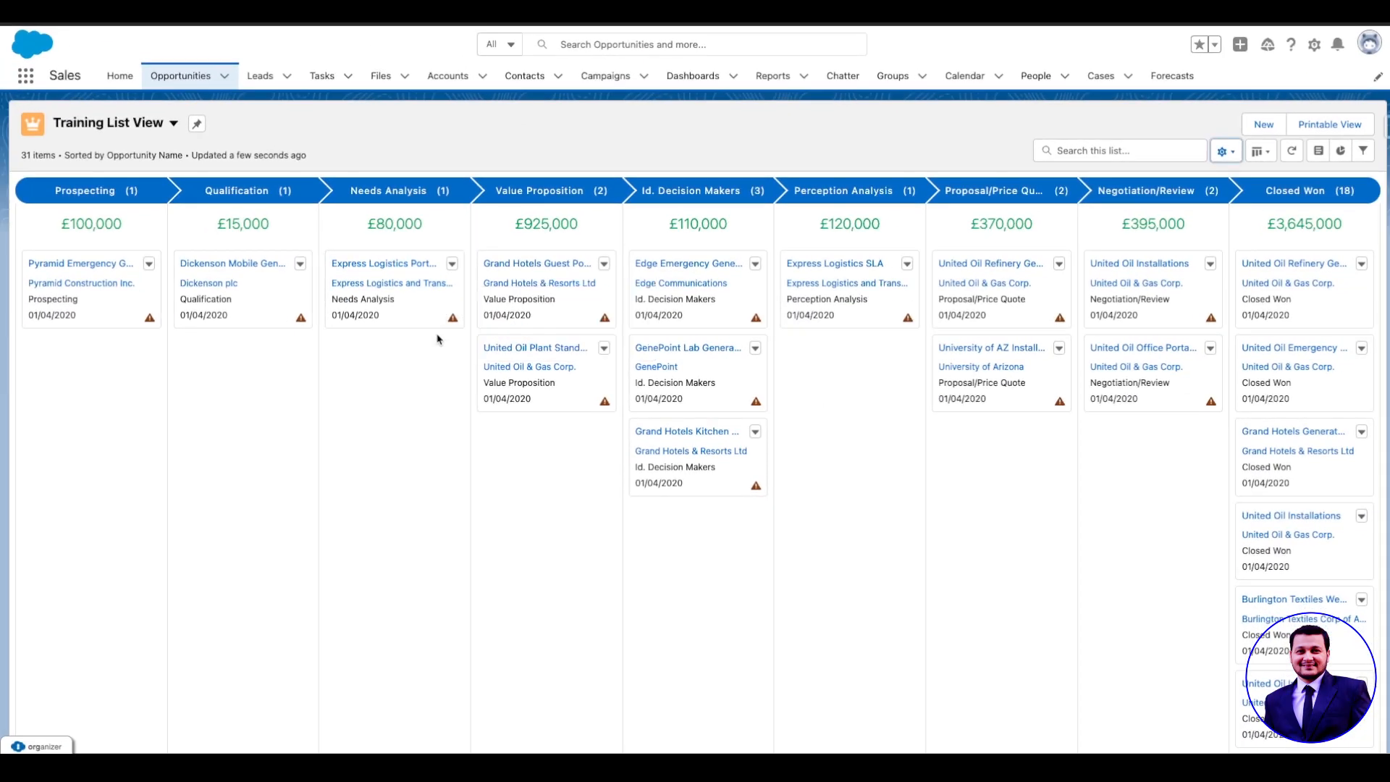
Review the filters set on Training List View and close them without changes
{"action": "left_click", "coordinate": [1223, 152]}
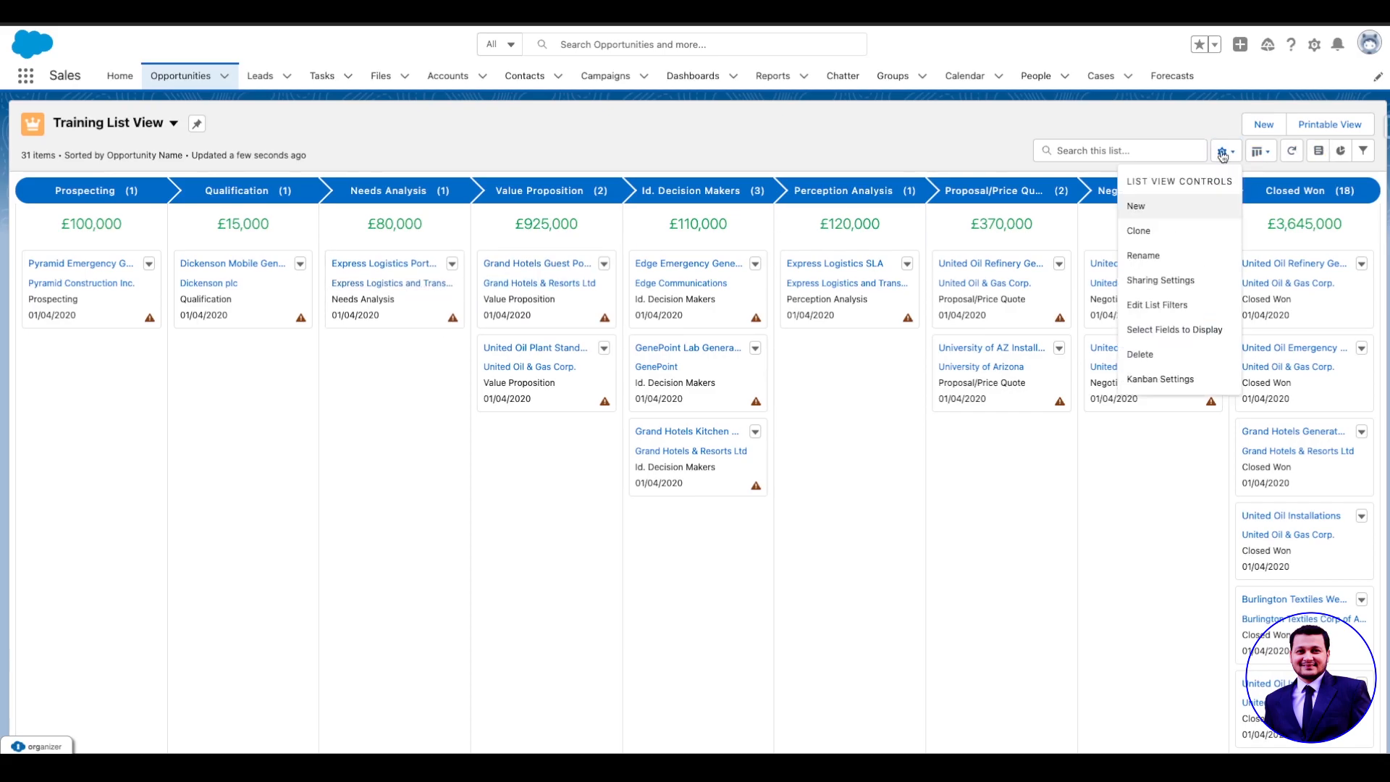
{"action": "left_click", "coordinate": [1169, 305]}
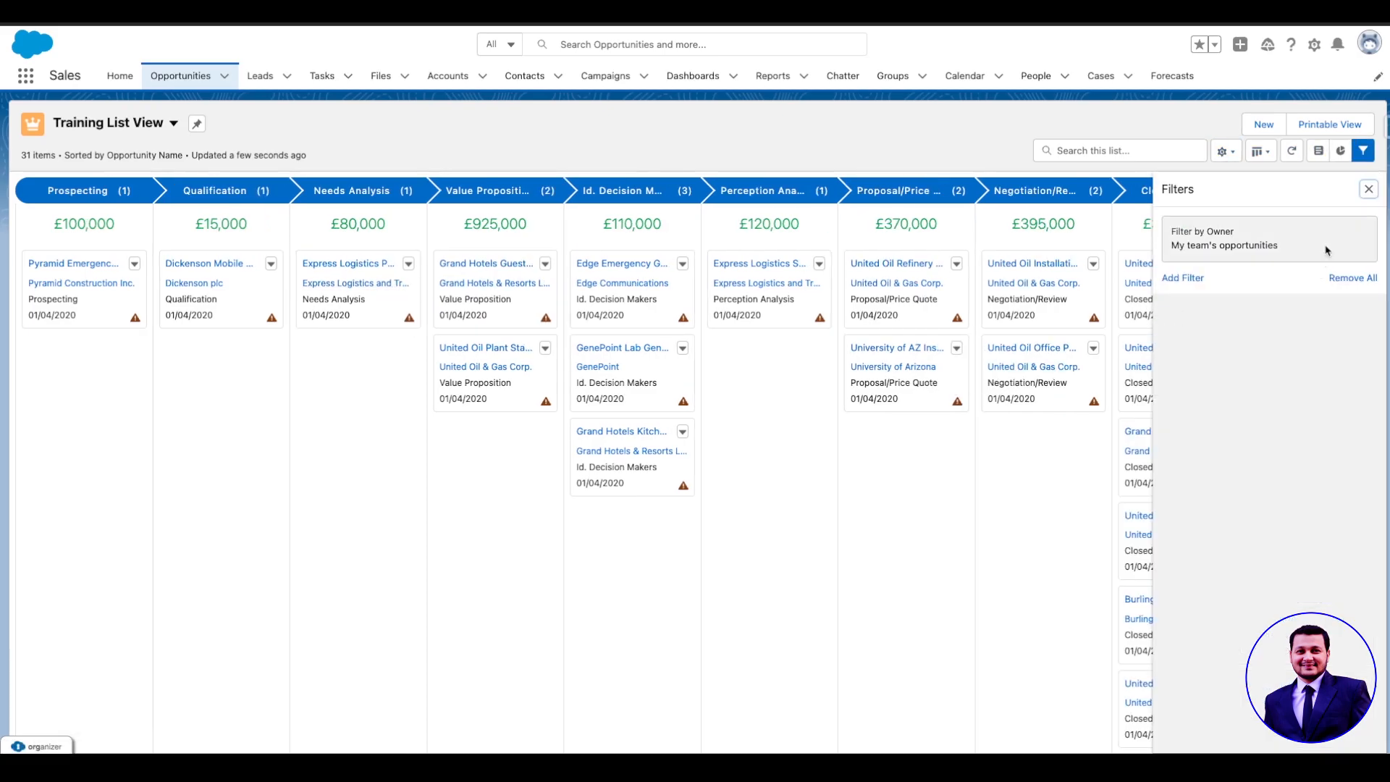
{"action": "left_click", "coordinate": [1368, 190]}
Remove Amount, Close Date and Stage from the visible fields of Training List View and save
{"action": "left_click", "coordinate": [1223, 152]}
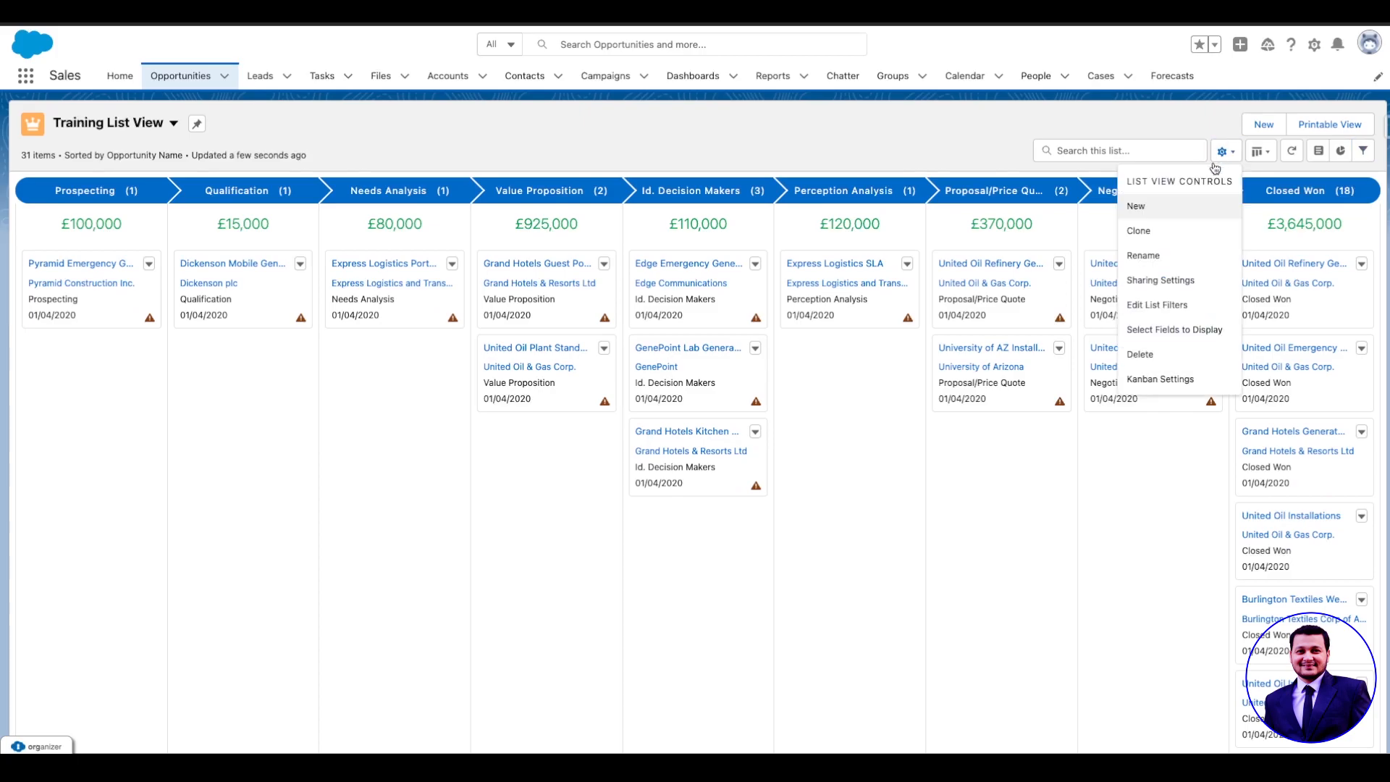
{"action": "left_click", "coordinate": [1144, 327]}
{"action": "left_click", "coordinate": [757, 405]}
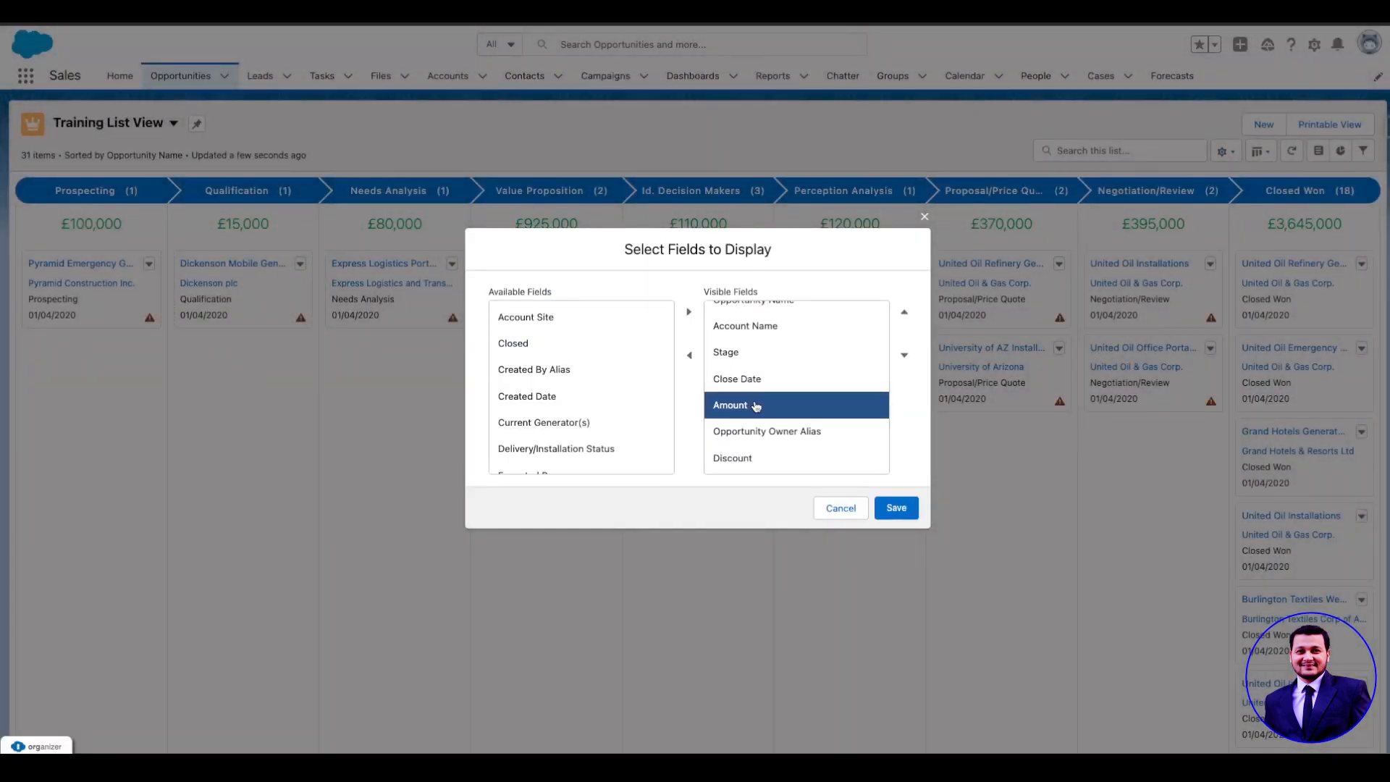
{"action": "left_click", "coordinate": [699, 362]}
{"action": "left_click", "coordinate": [728, 369]}
{"action": "left_click", "coordinate": [689, 355]}
{"action": "left_click", "coordinate": [742, 371]}
{"action": "left_click", "coordinate": [684, 359]}
{"action": "left_click", "coordinate": [895, 506]}
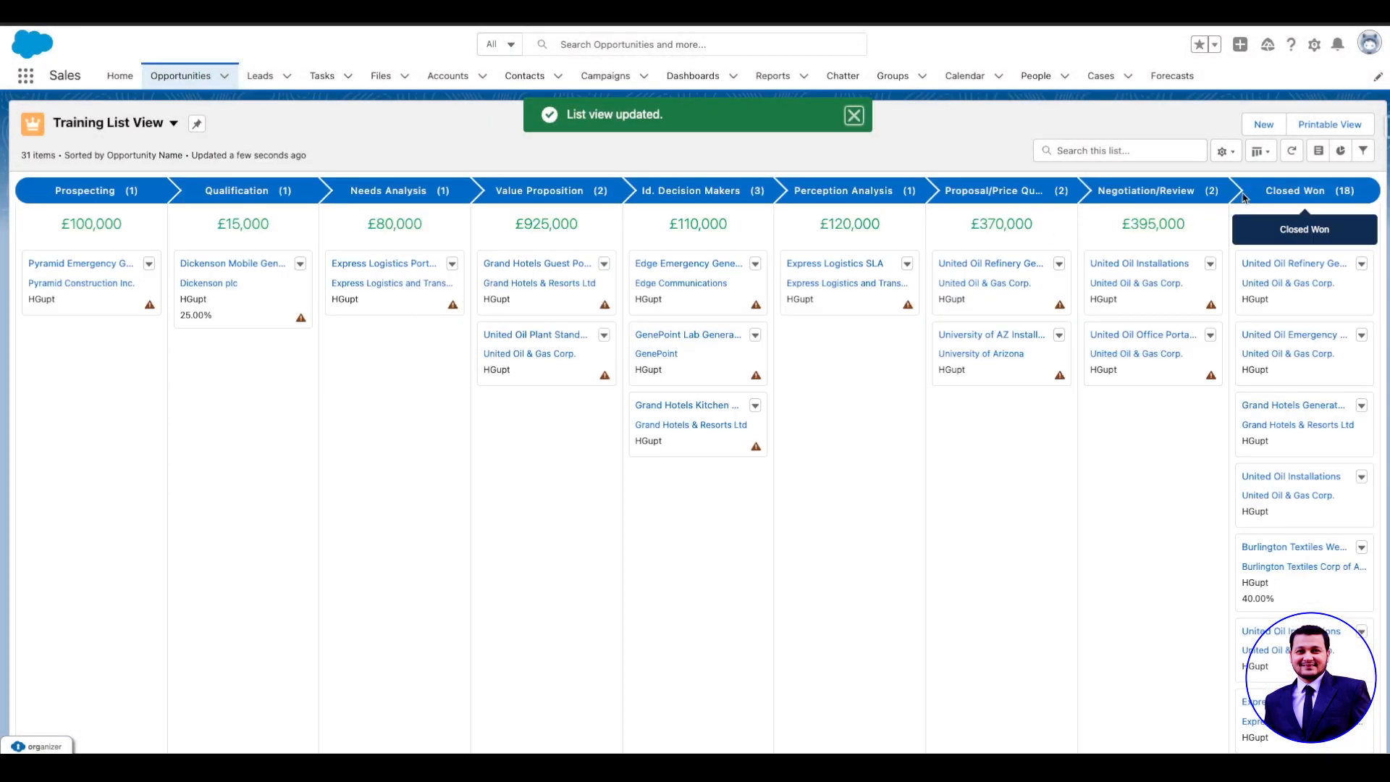
Move Discount to the top of the visible fields, save the list view and refresh the Kanban board
{"action": "left_click", "coordinate": [1231, 152]}
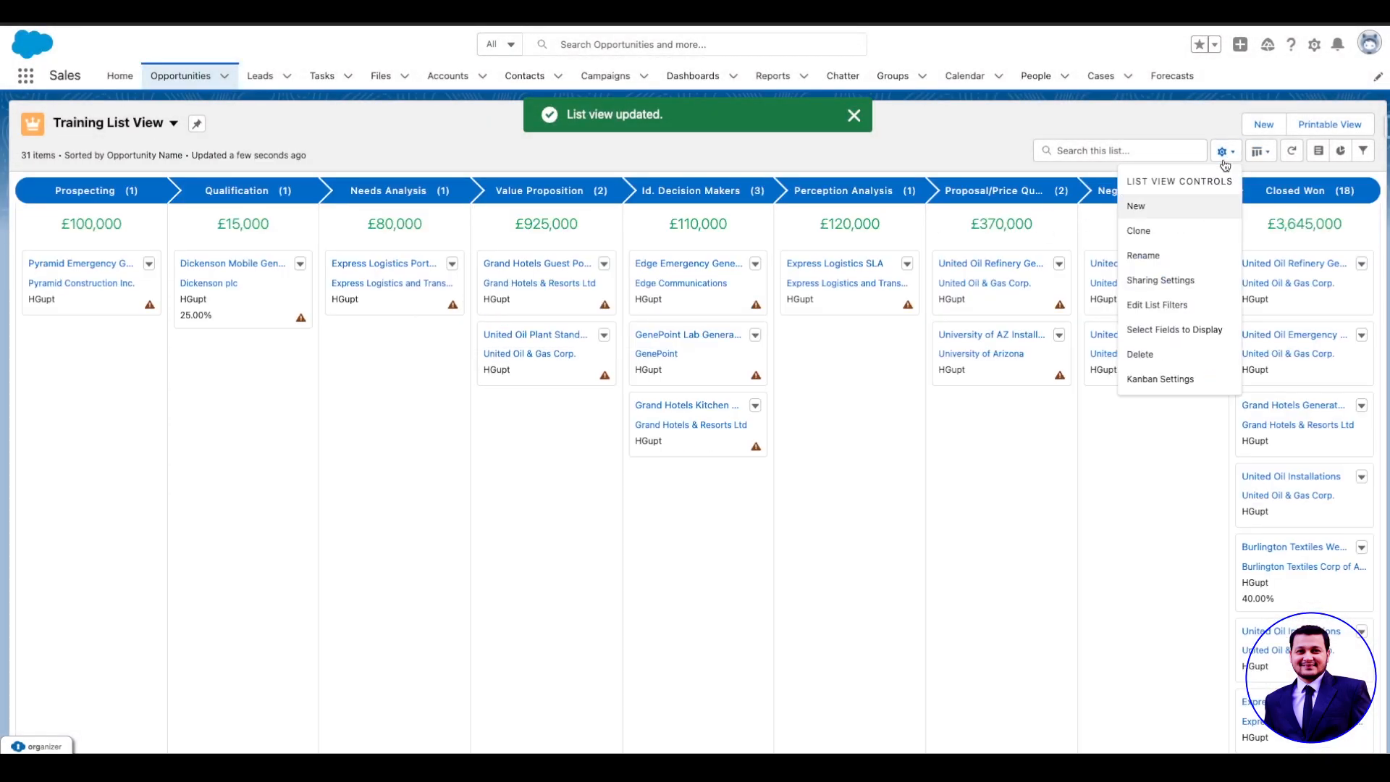
{"action": "left_click", "coordinate": [1183, 333]}
{"action": "left_click", "coordinate": [752, 396]}
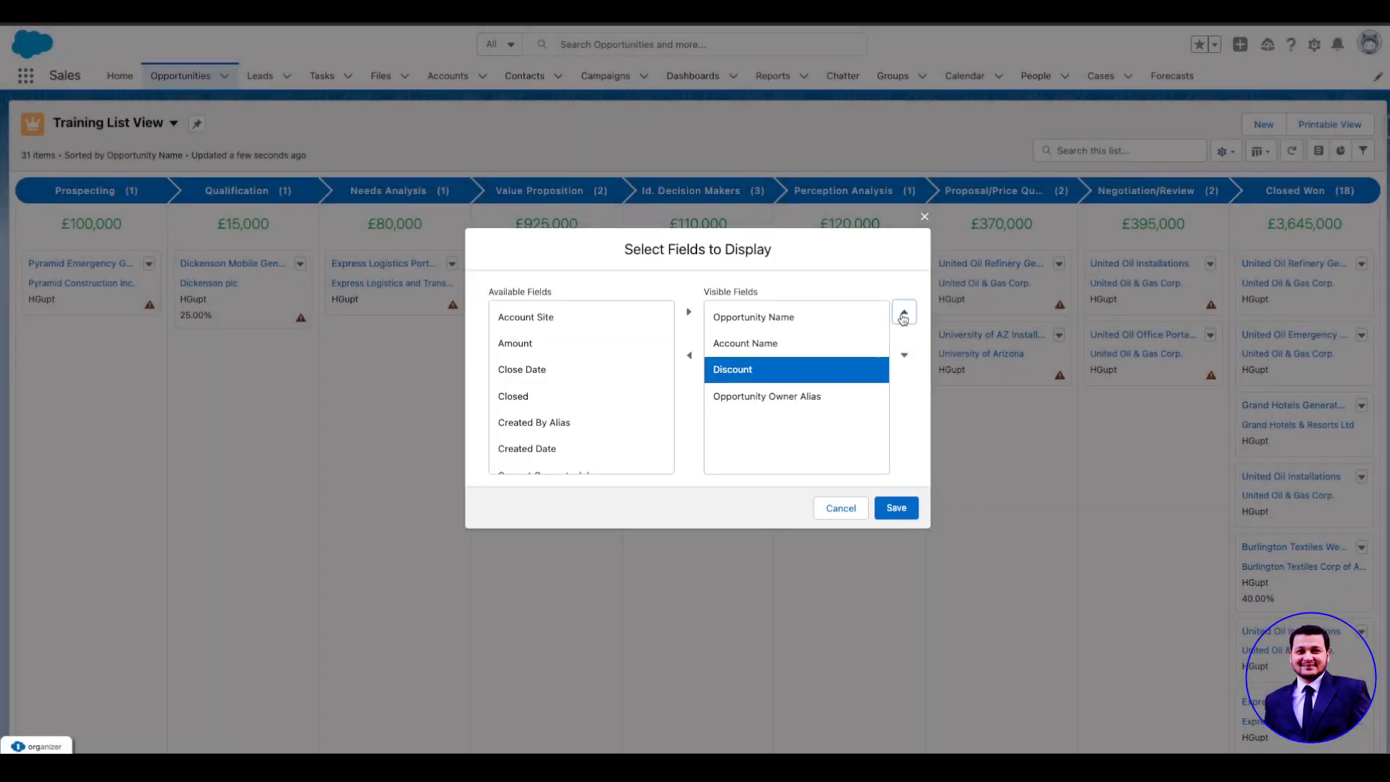
{"action": "left_click", "coordinate": [904, 313]}
{"action": "left_click", "coordinate": [903, 313]}
{"action": "left_click", "coordinate": [903, 314]}
{"action": "left_click", "coordinate": [895, 507]}
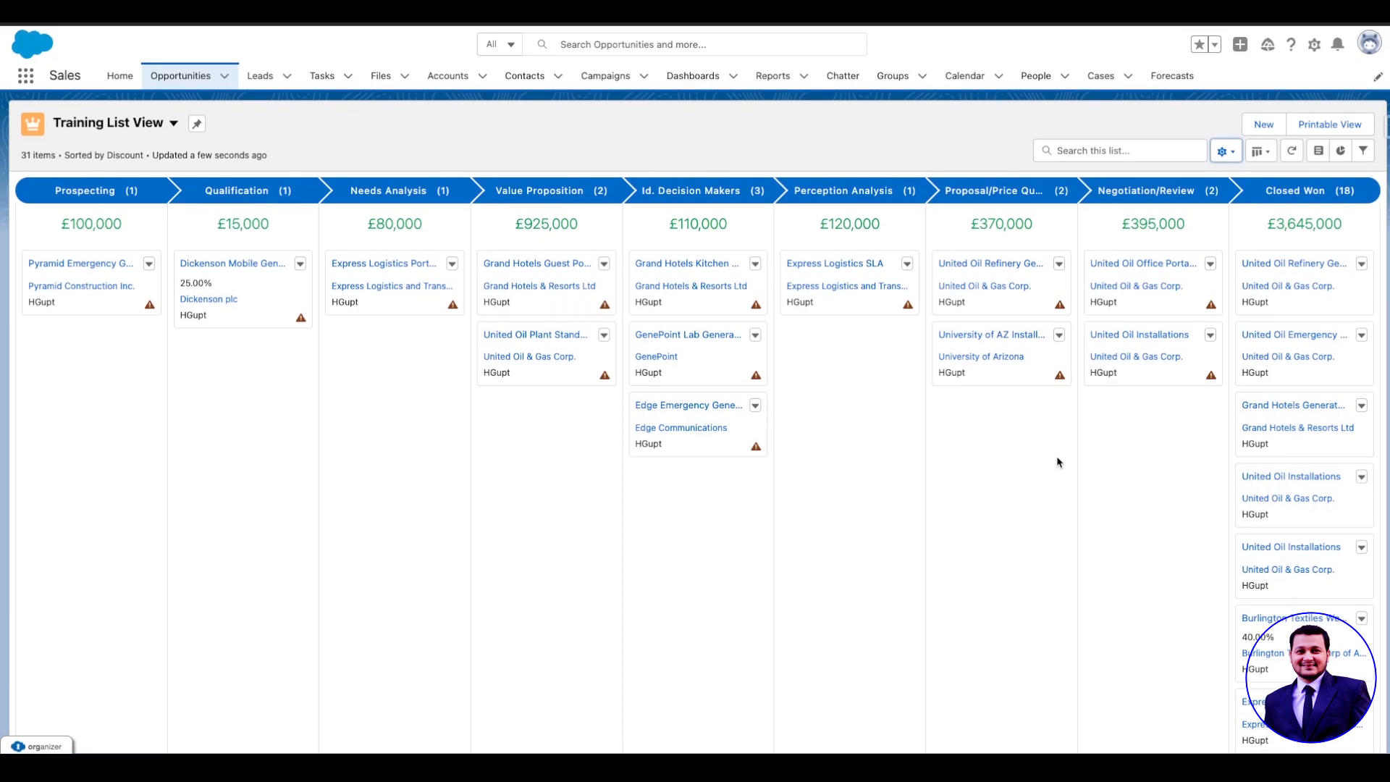
{"action": "left_click", "coordinate": [1292, 150]}
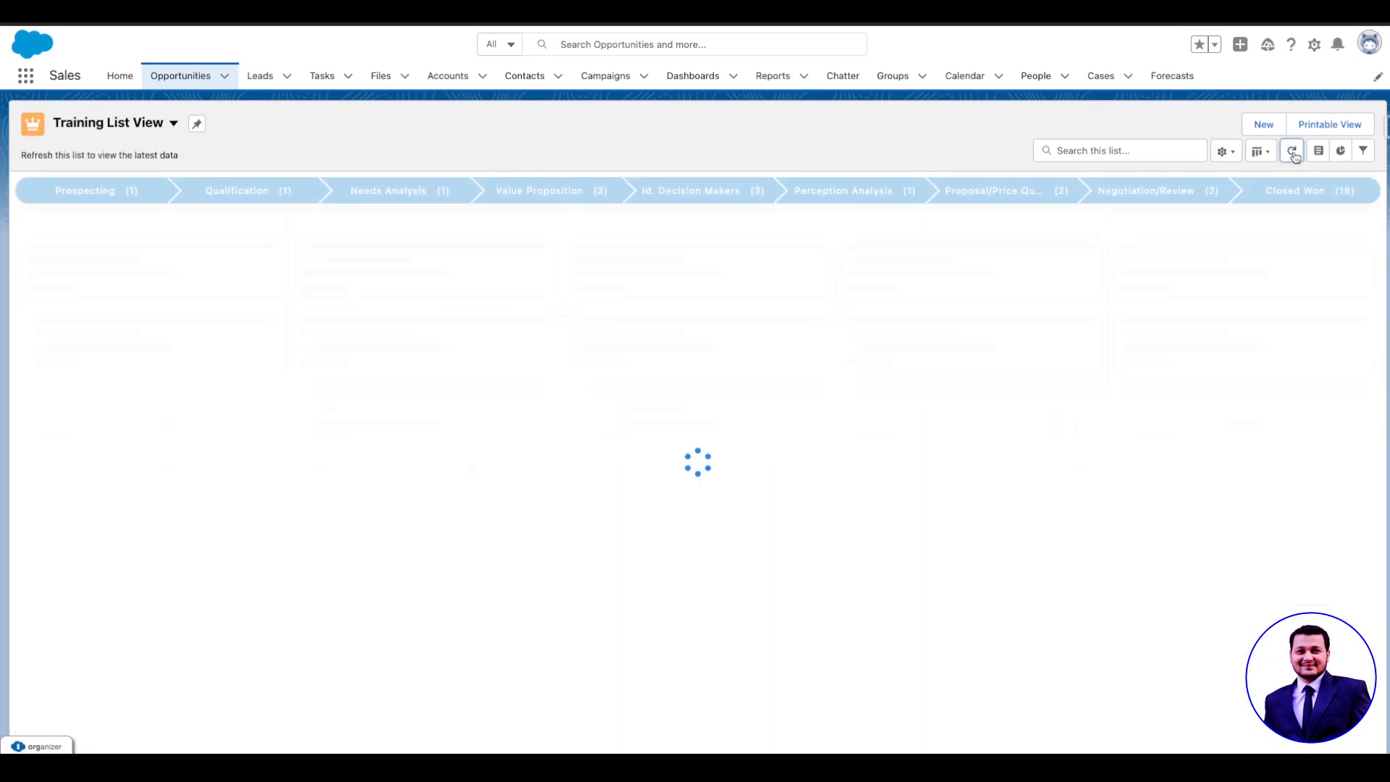
Check who can see Training List View in its sharing settings and cancel without changes
{"action": "left_click", "coordinate": [1225, 150]}
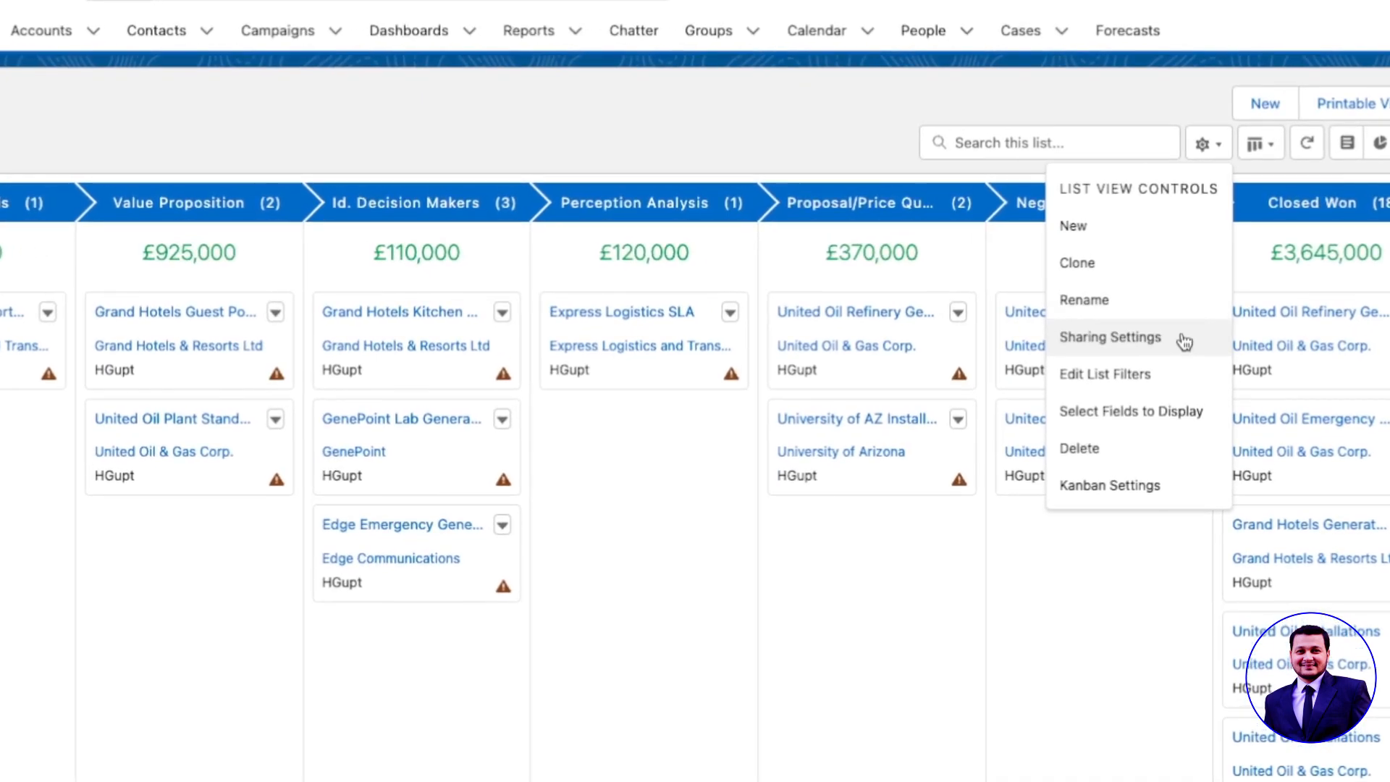
{"action": "left_click", "coordinate": [1184, 340]}
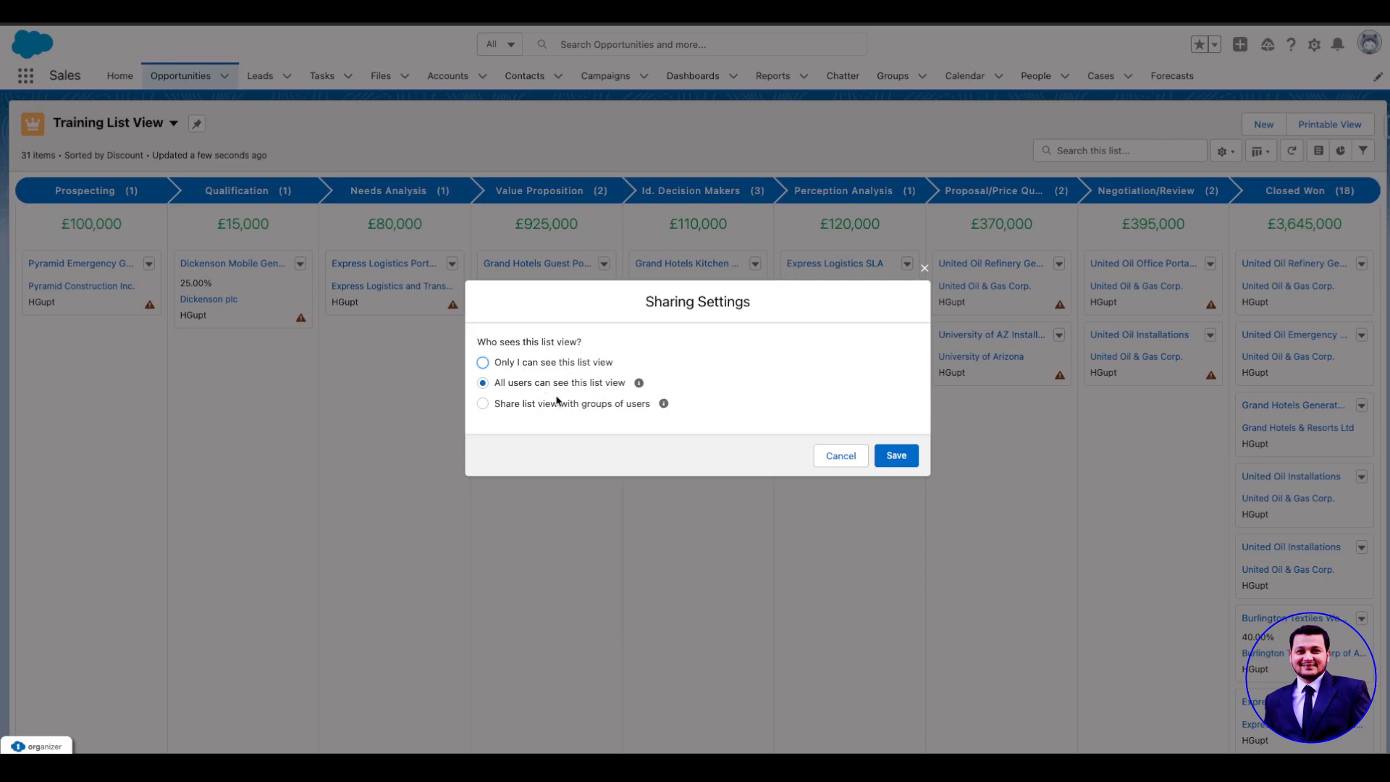
{"action": "left_click", "coordinate": [840, 457]}
Check the Summarize By options in the Kanban settings, then group the board by Type and save
{"action": "left_click", "coordinate": [1224, 152]}
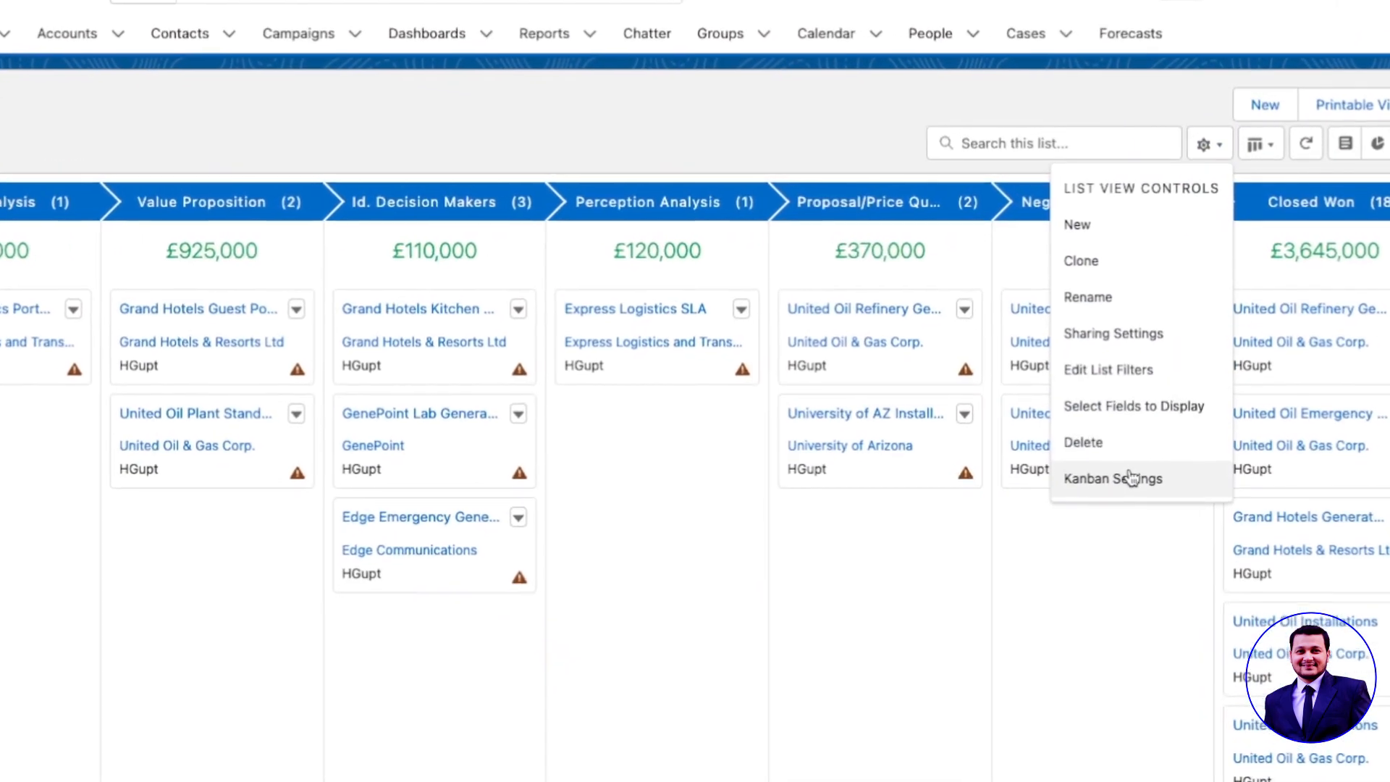
{"action": "left_click", "coordinate": [1131, 478]}
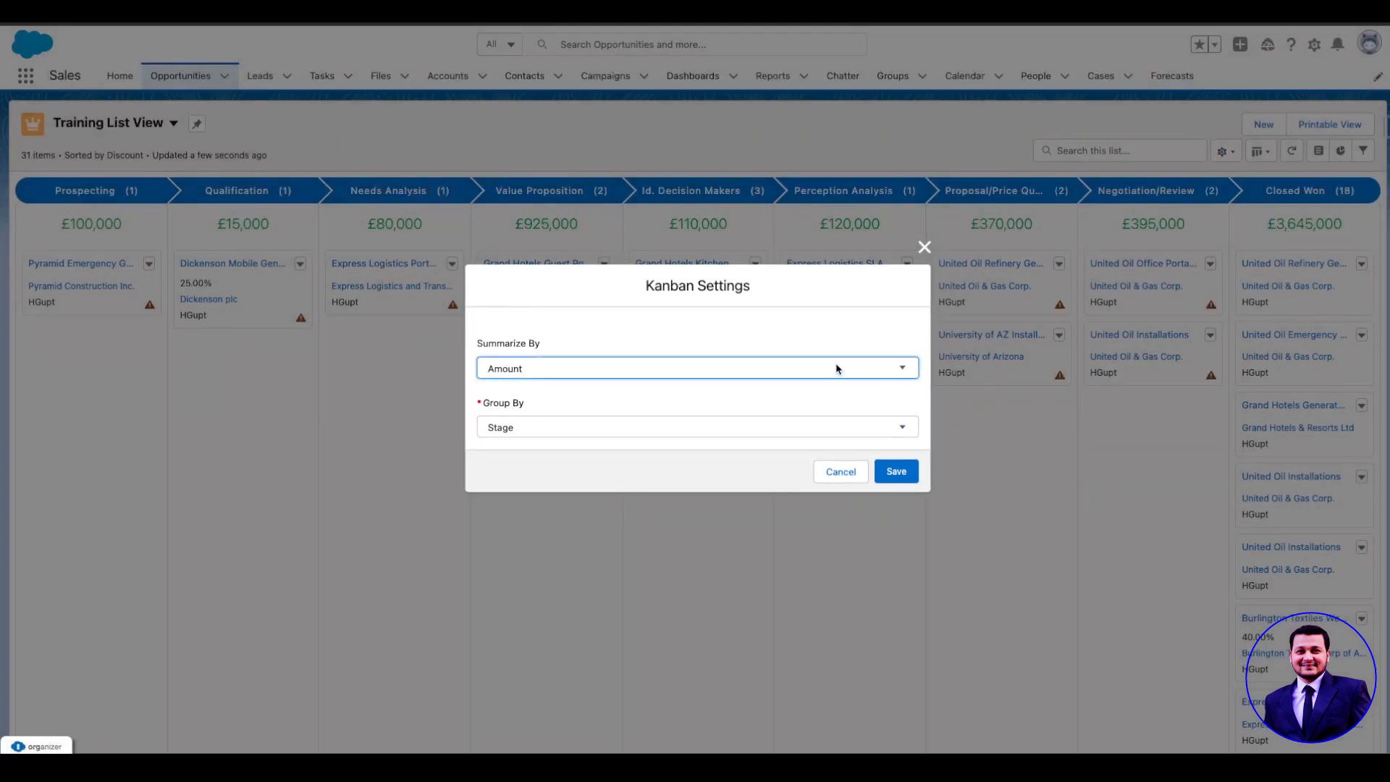
{"action": "left_click", "coordinate": [836, 369]}
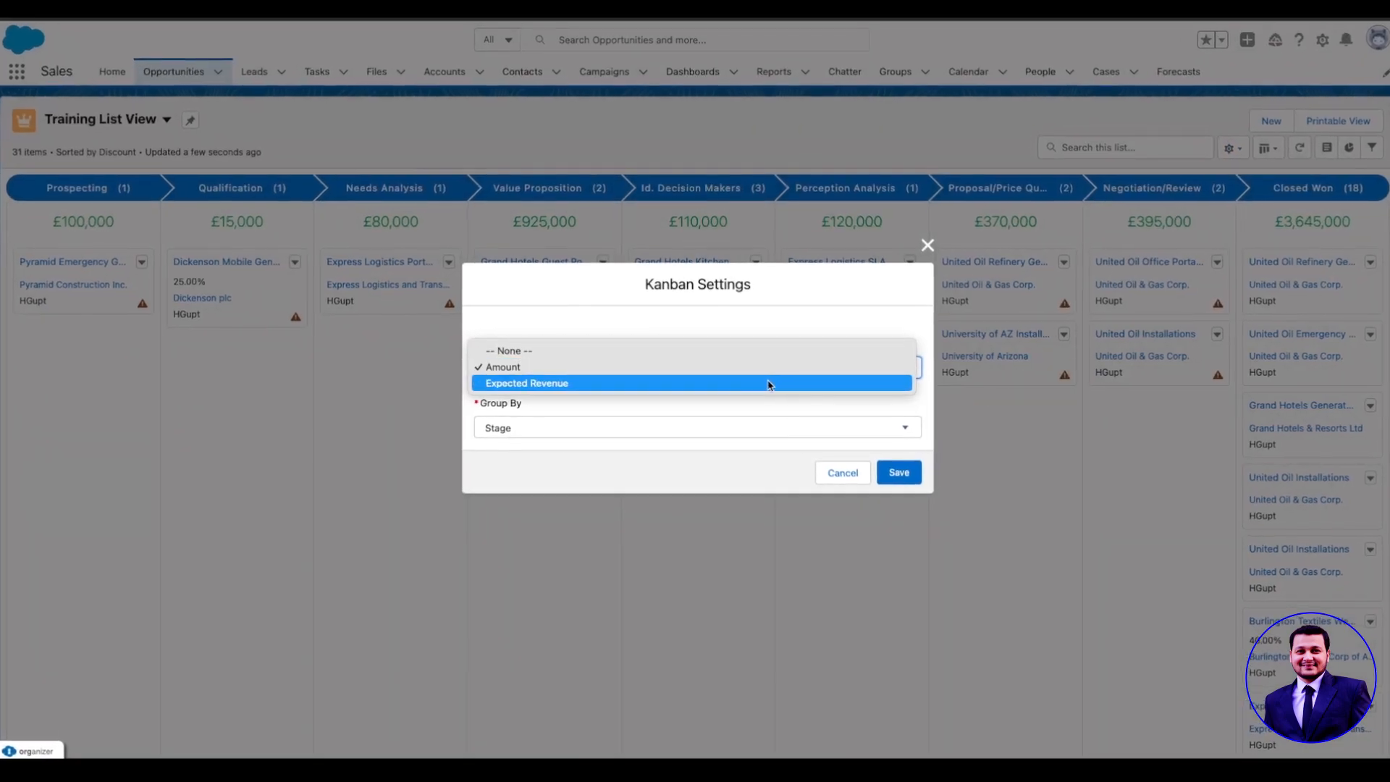
{"action": "left_click", "coordinate": [858, 266]}
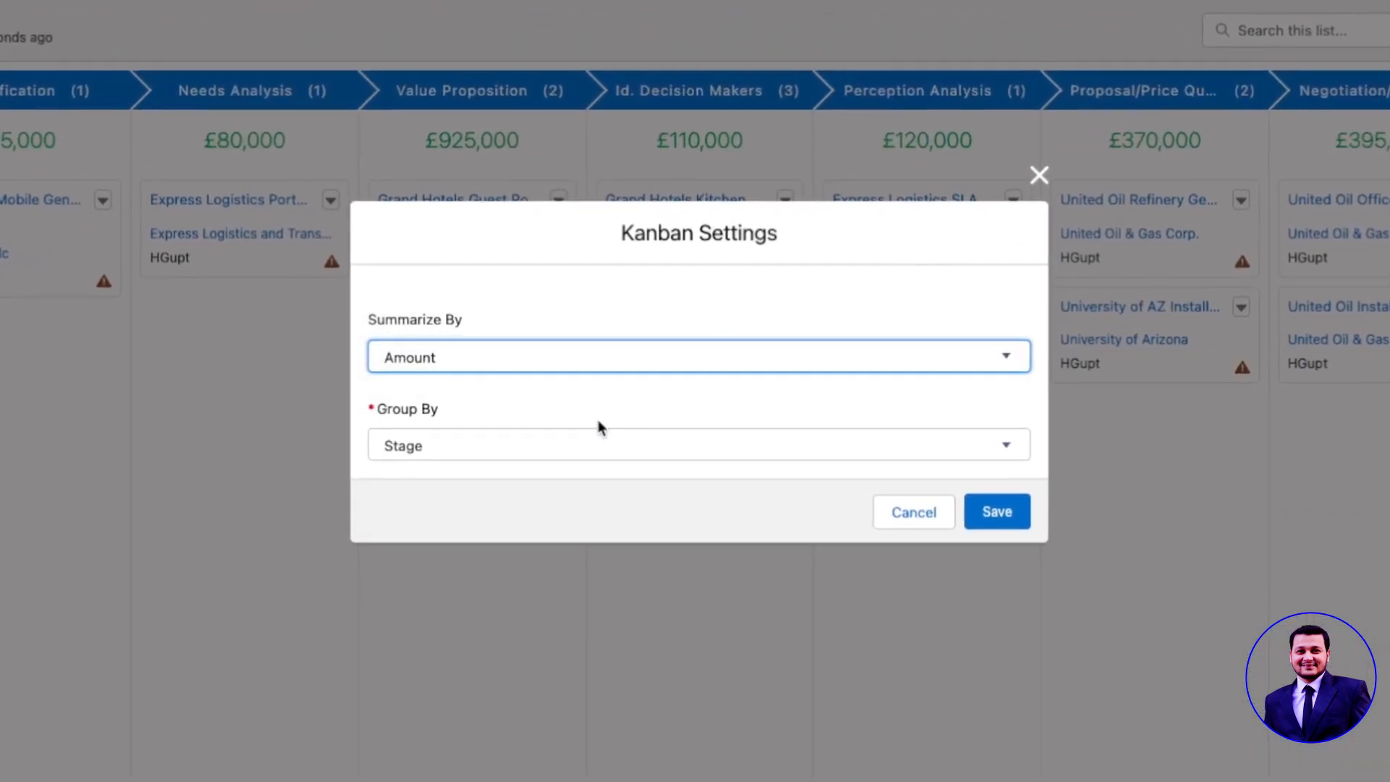
{"action": "left_click", "coordinate": [589, 453]}
{"action": "left_click", "coordinate": [589, 472]}
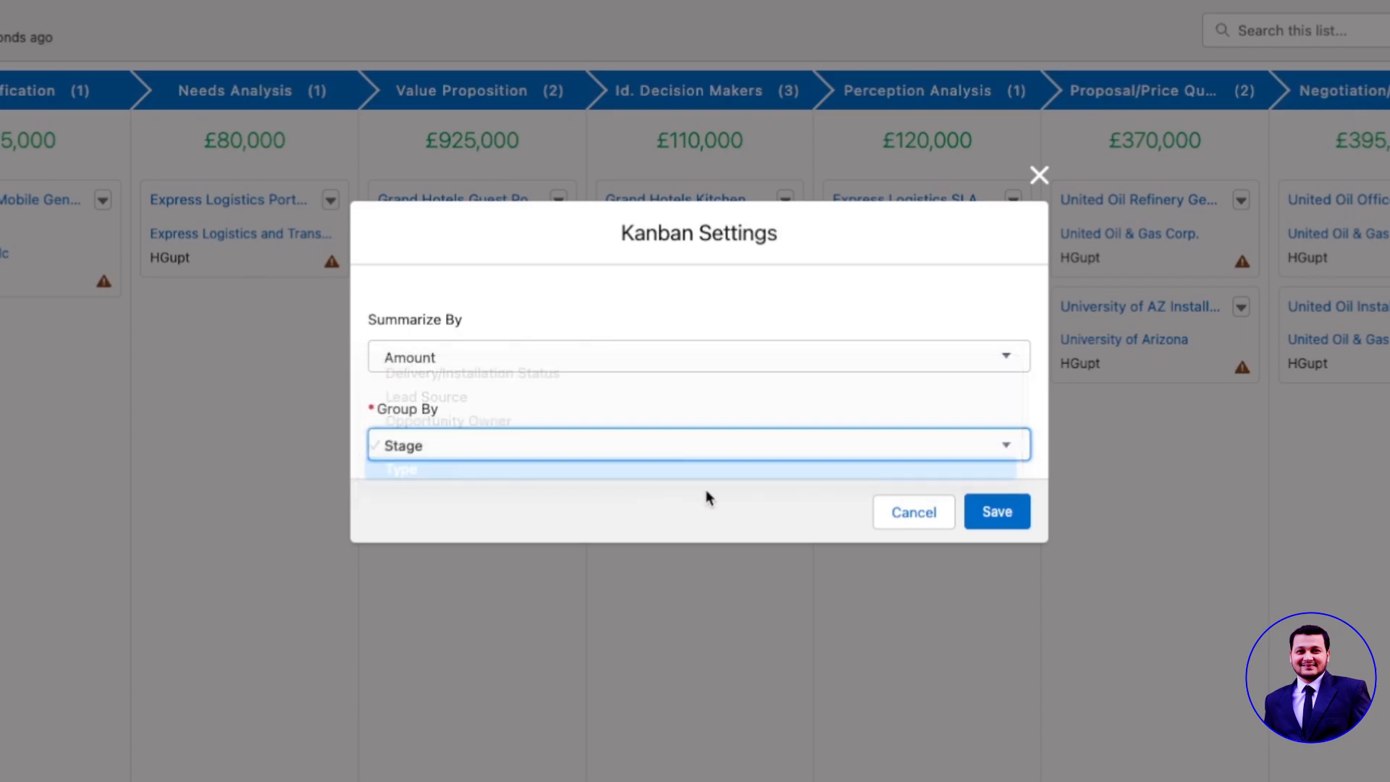
{"action": "left_click", "coordinate": [973, 520]}
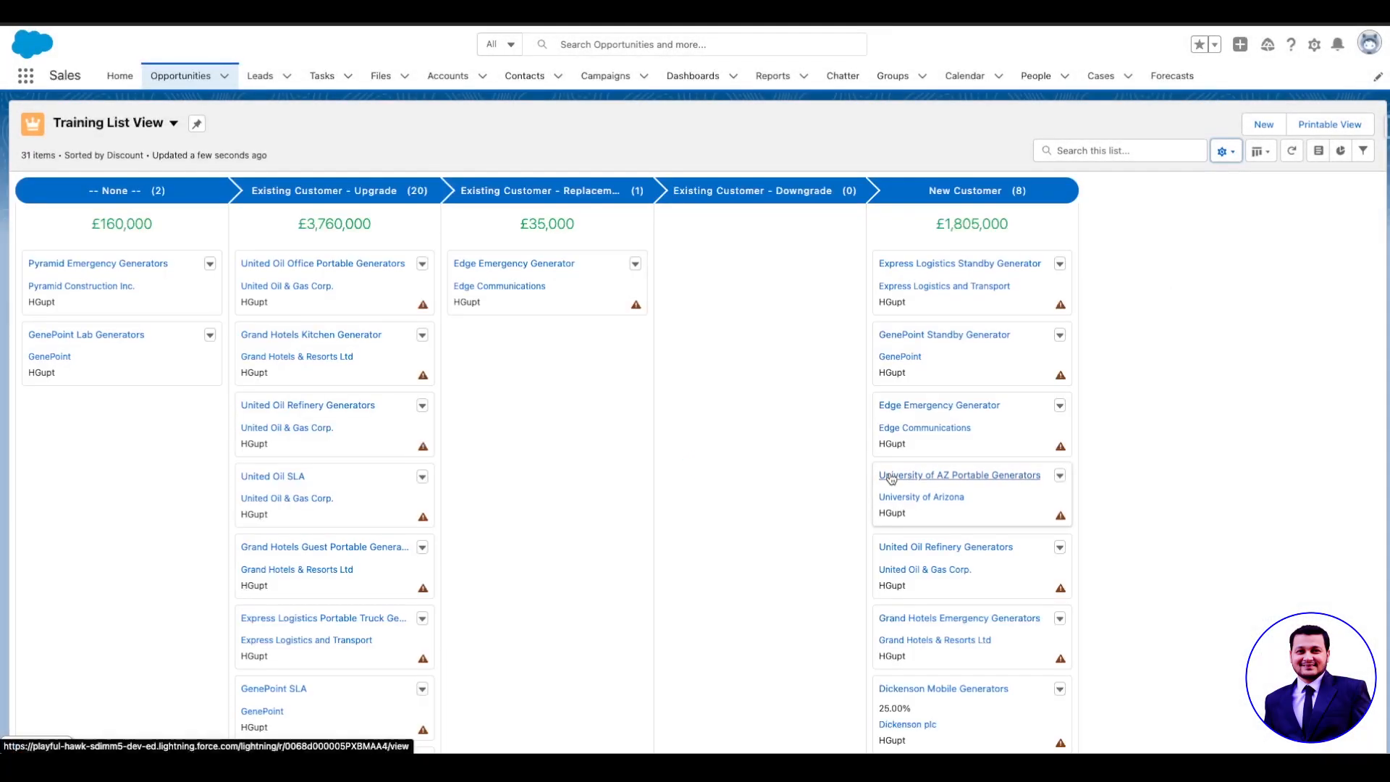
Group the Kanban board by Stage in its settings and save
{"action": "left_click", "coordinate": [1225, 151]}
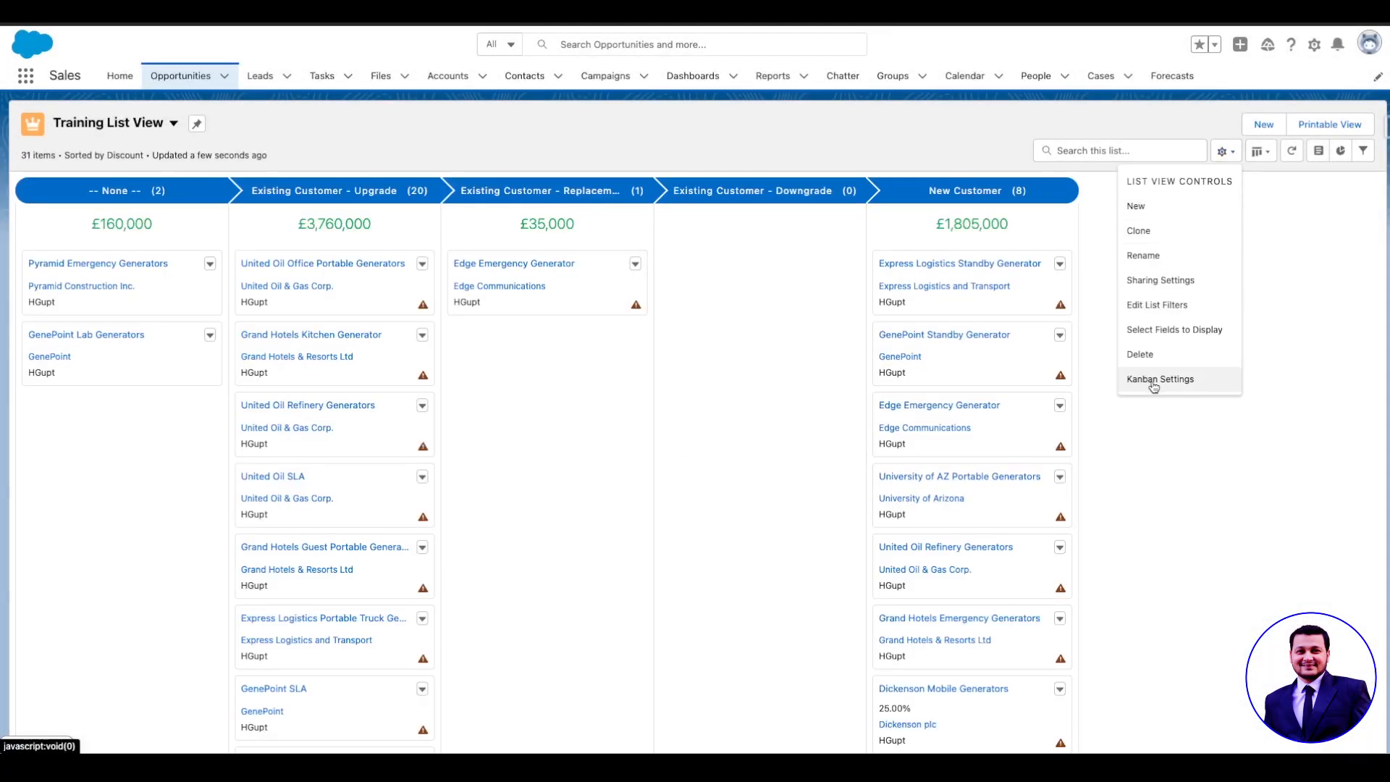
{"action": "left_click", "coordinate": [1152, 378]}
{"action": "left_click", "coordinate": [680, 428]}
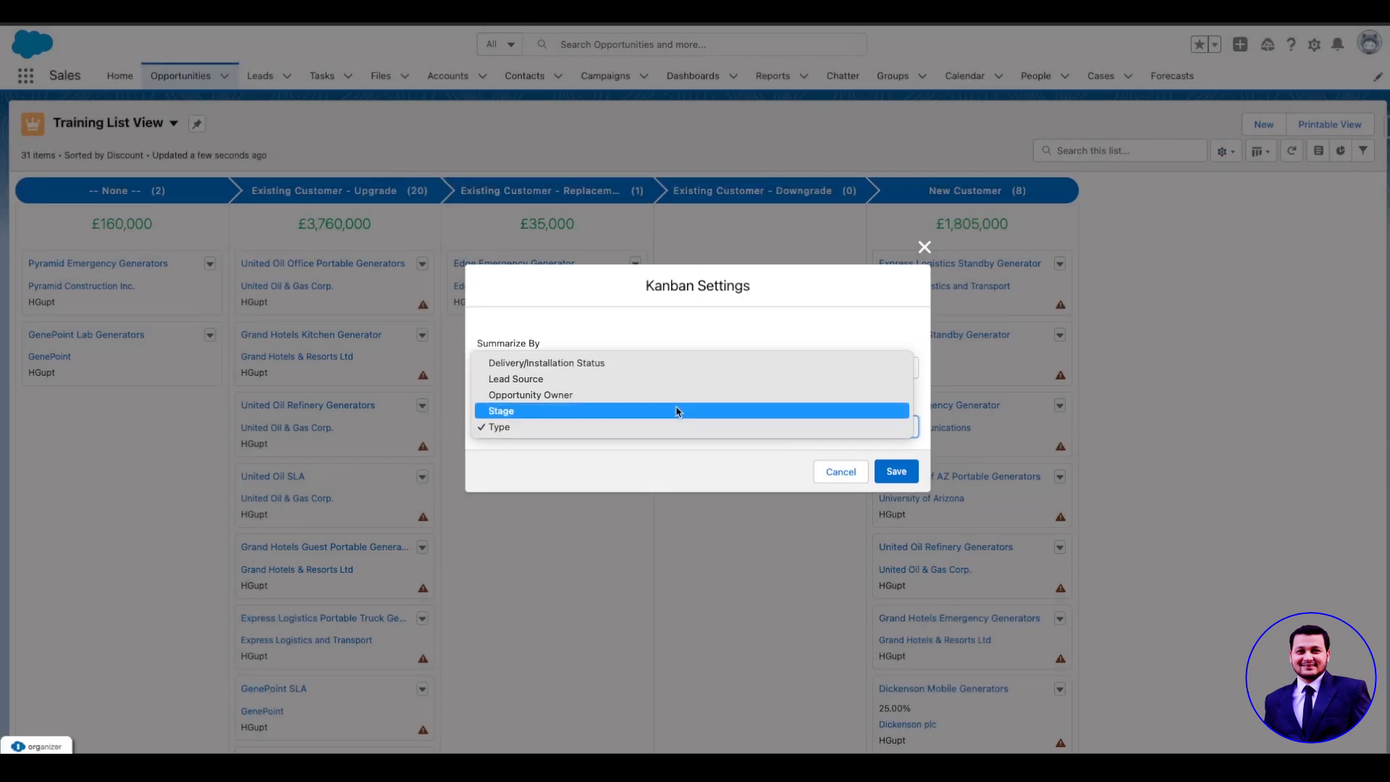
{"action": "left_click", "coordinate": [677, 411]}
{"action": "left_click", "coordinate": [895, 471]}
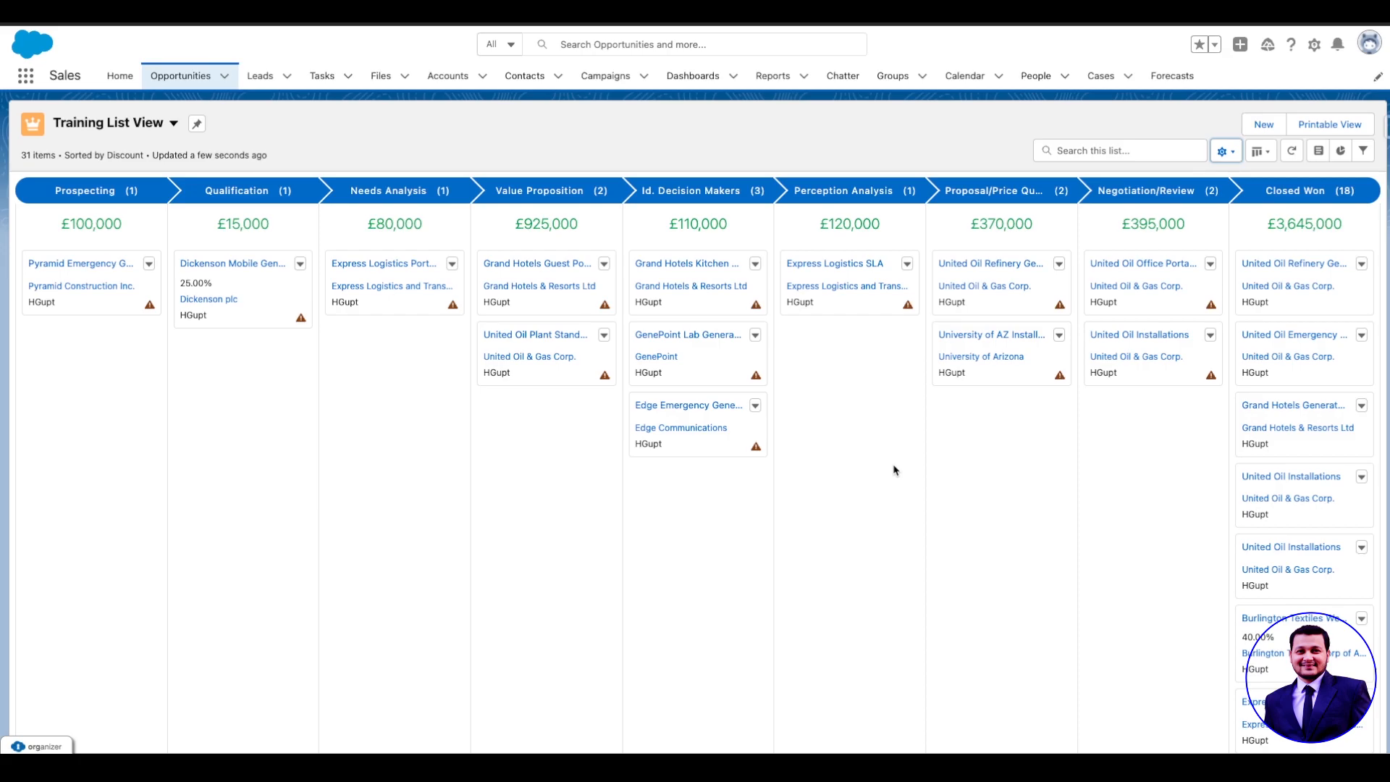
Delete Training List View permanently for all users
{"action": "left_click", "coordinate": [1225, 151]}
{"action": "left_click", "coordinate": [1180, 341]}
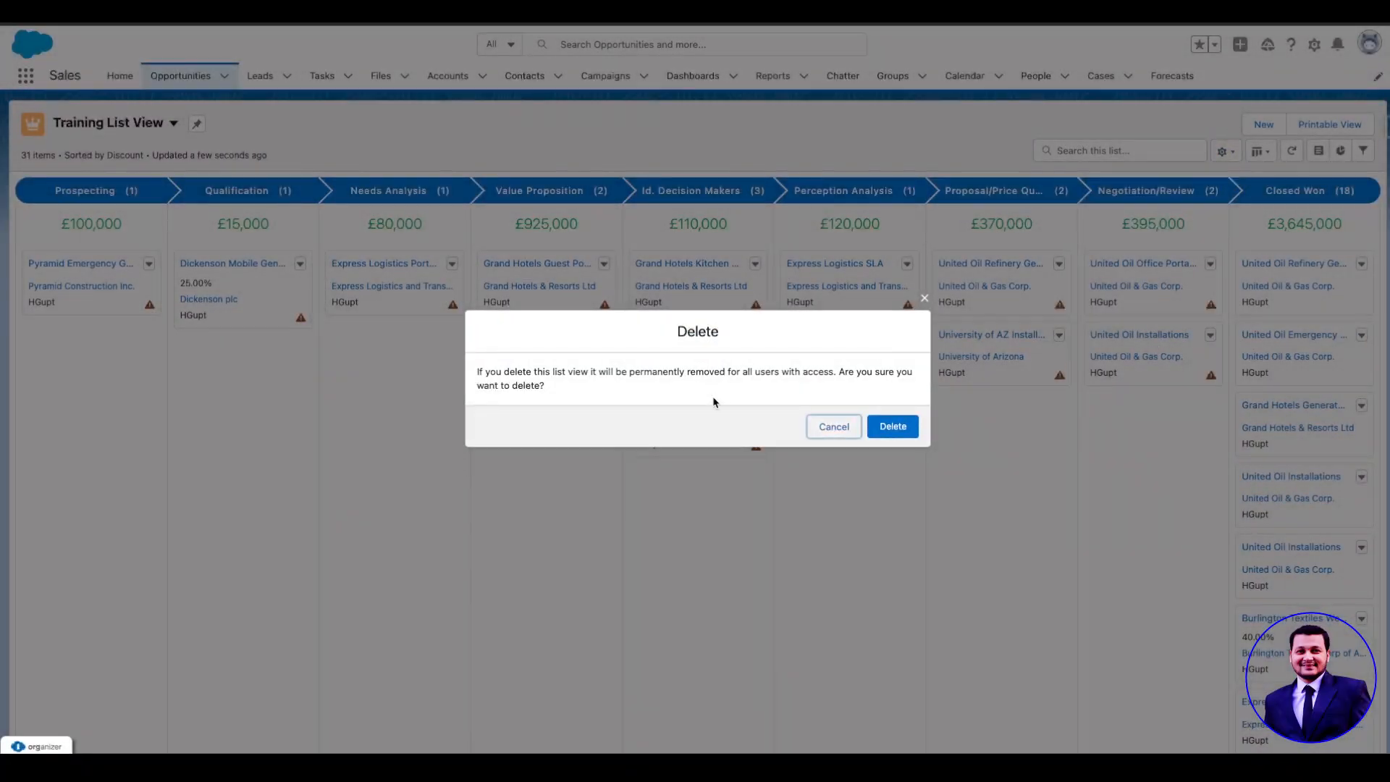
{"action": "left_click", "coordinate": [916, 428]}
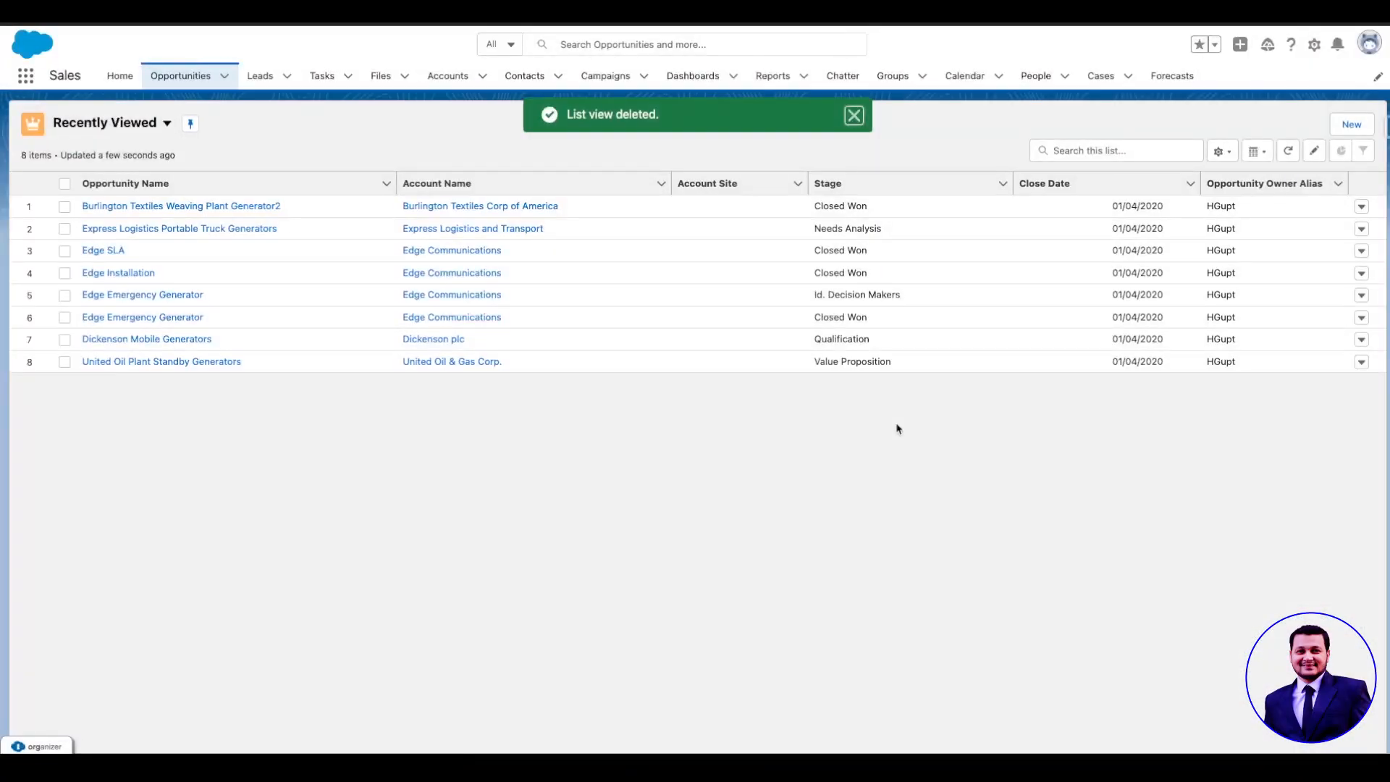